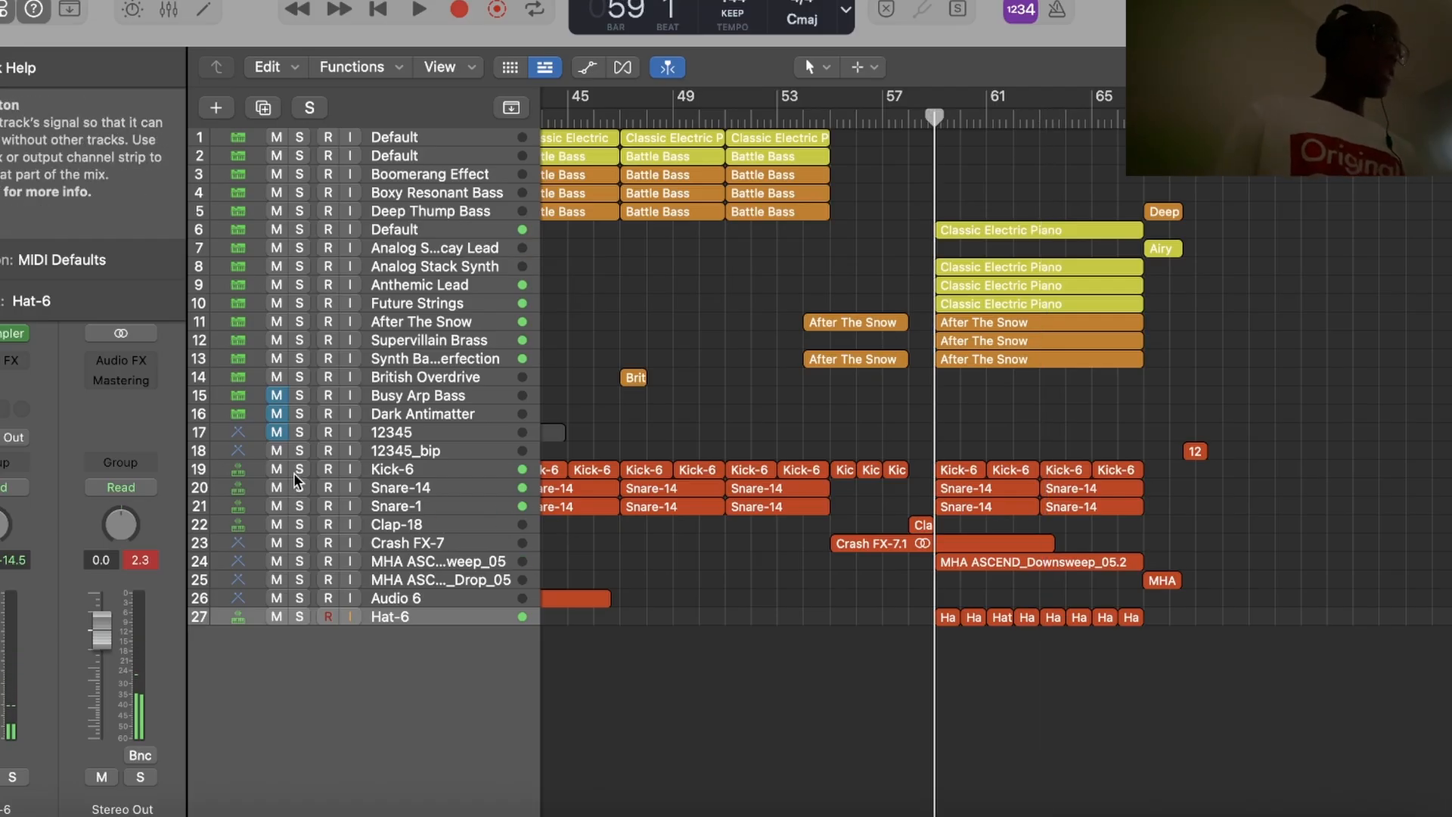
# Solo only the Kick-6 track and play it back from bar 59.
pyautogui.moveTo(303, 468); pyautogui.dragTo(303, 605)
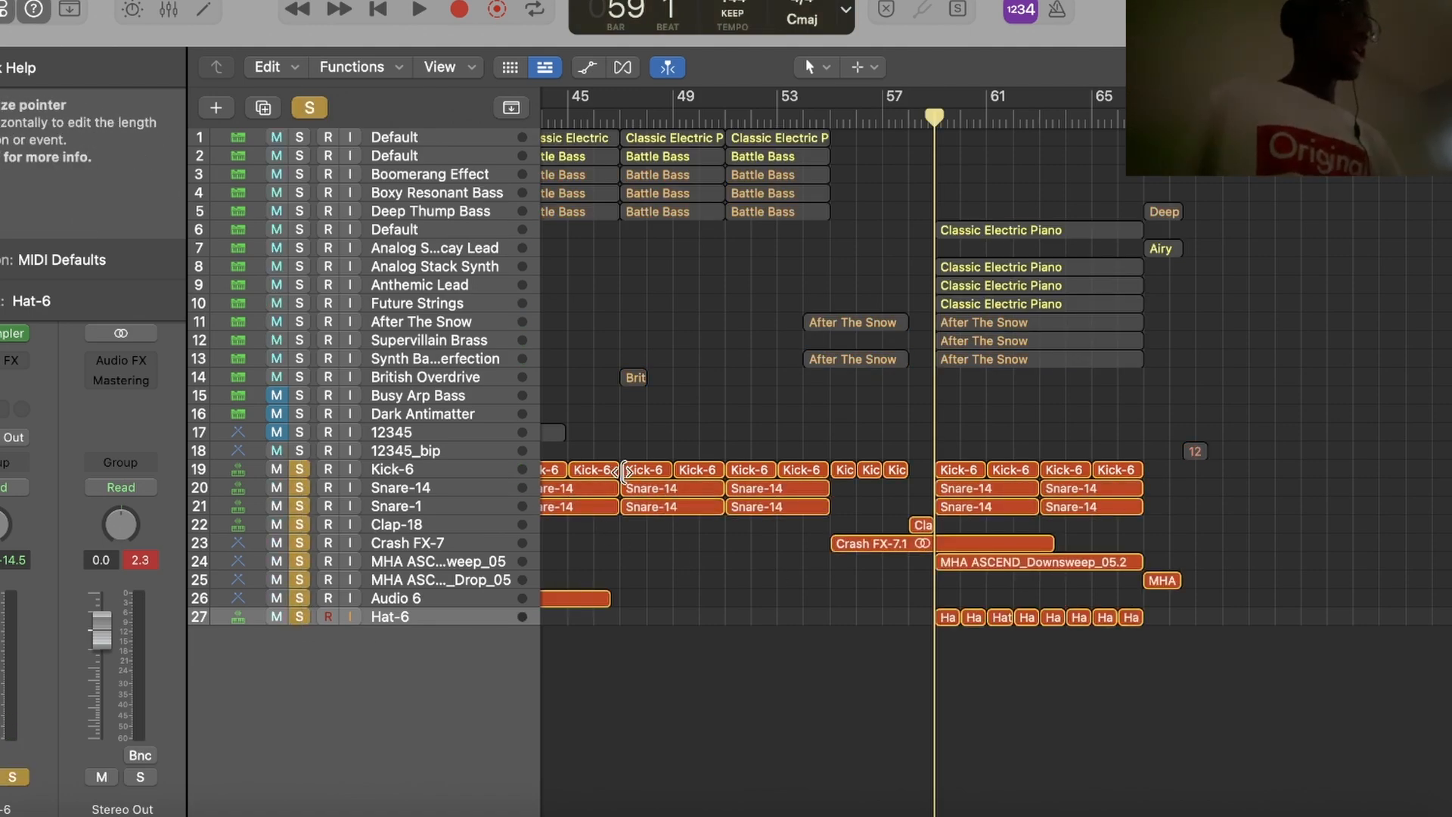
pyautogui.moveTo(296, 485); pyautogui.dragTo(301, 601)
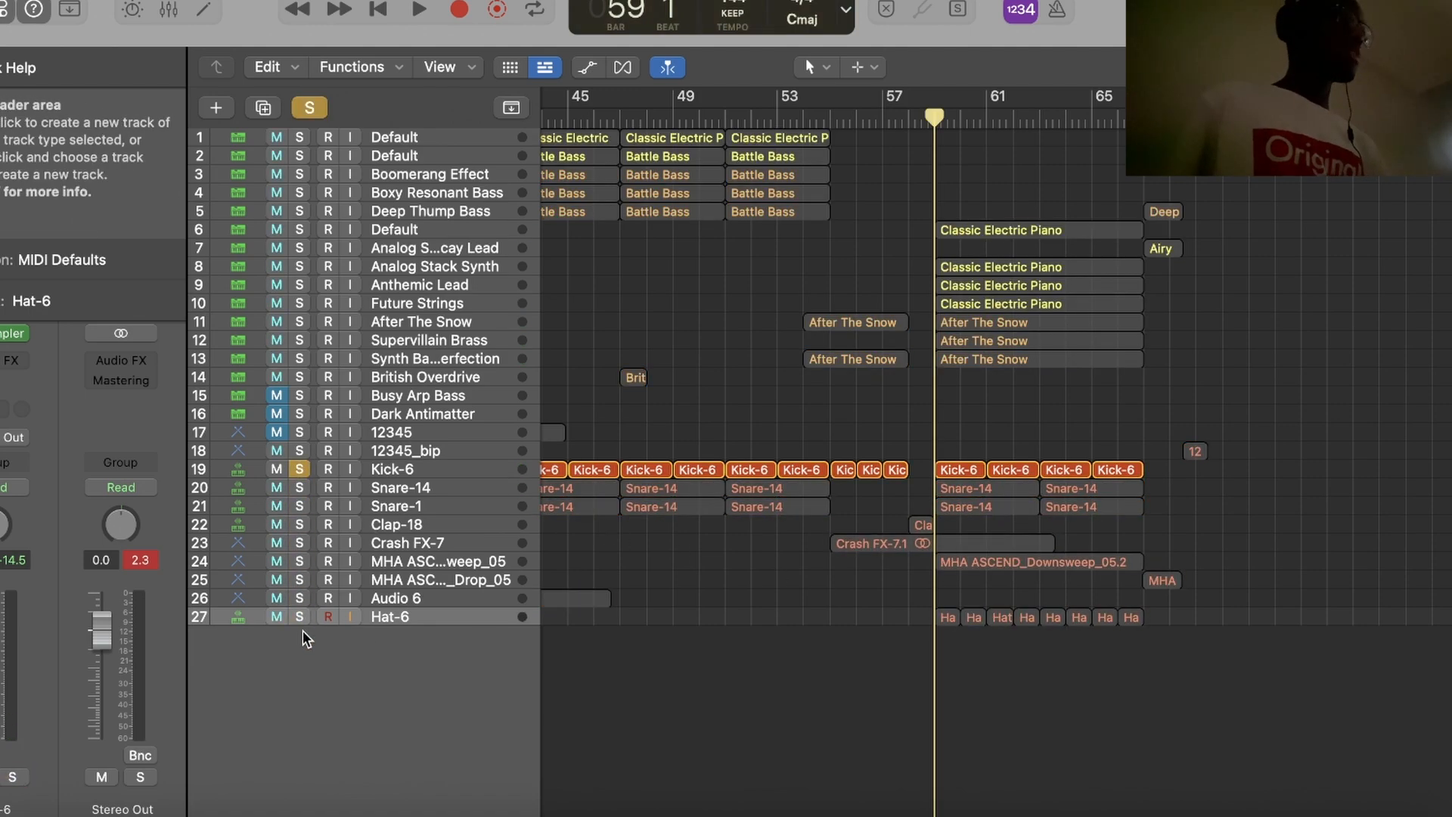
pyautogui.press('space')
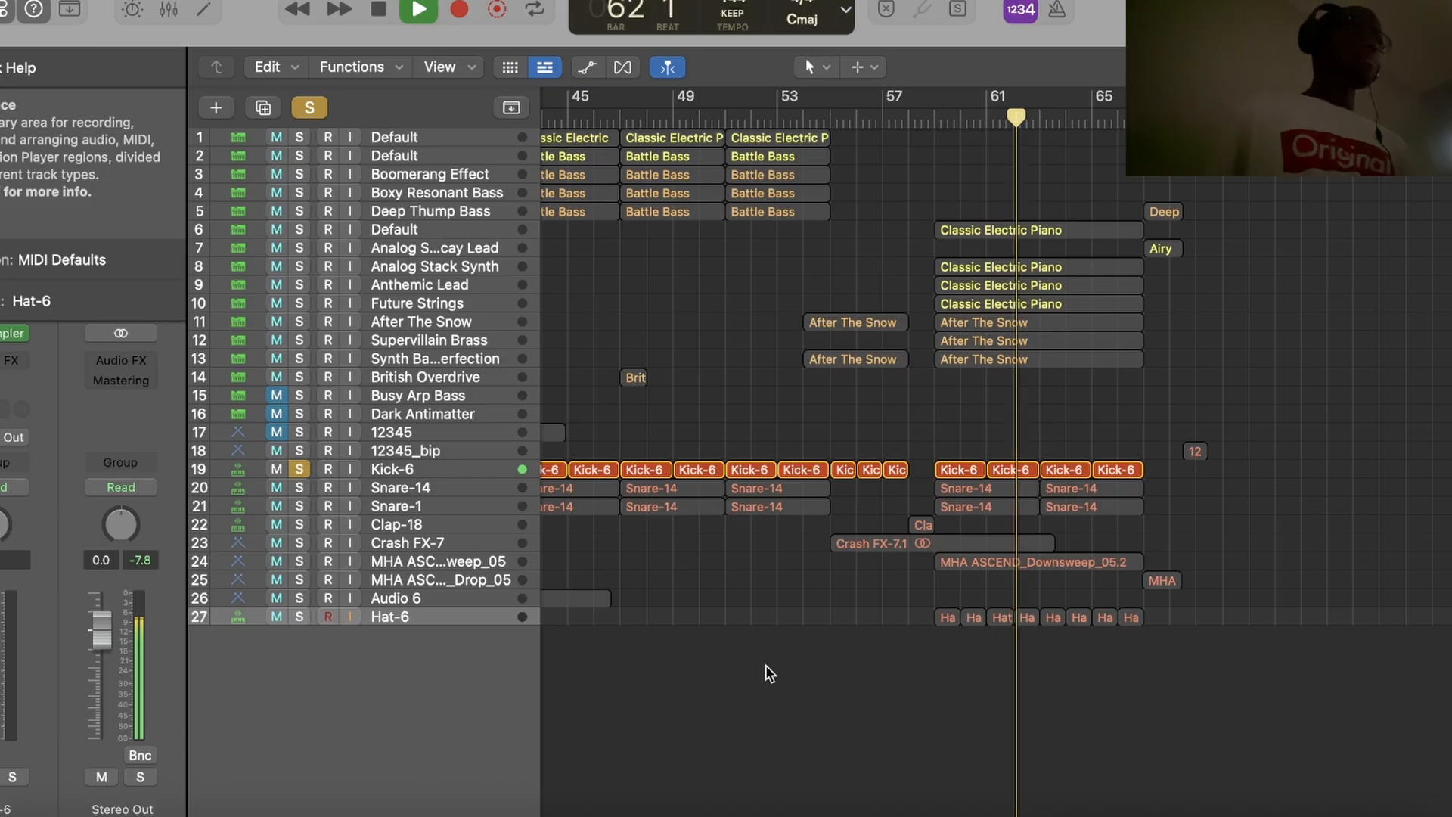
pyautogui.press('space')
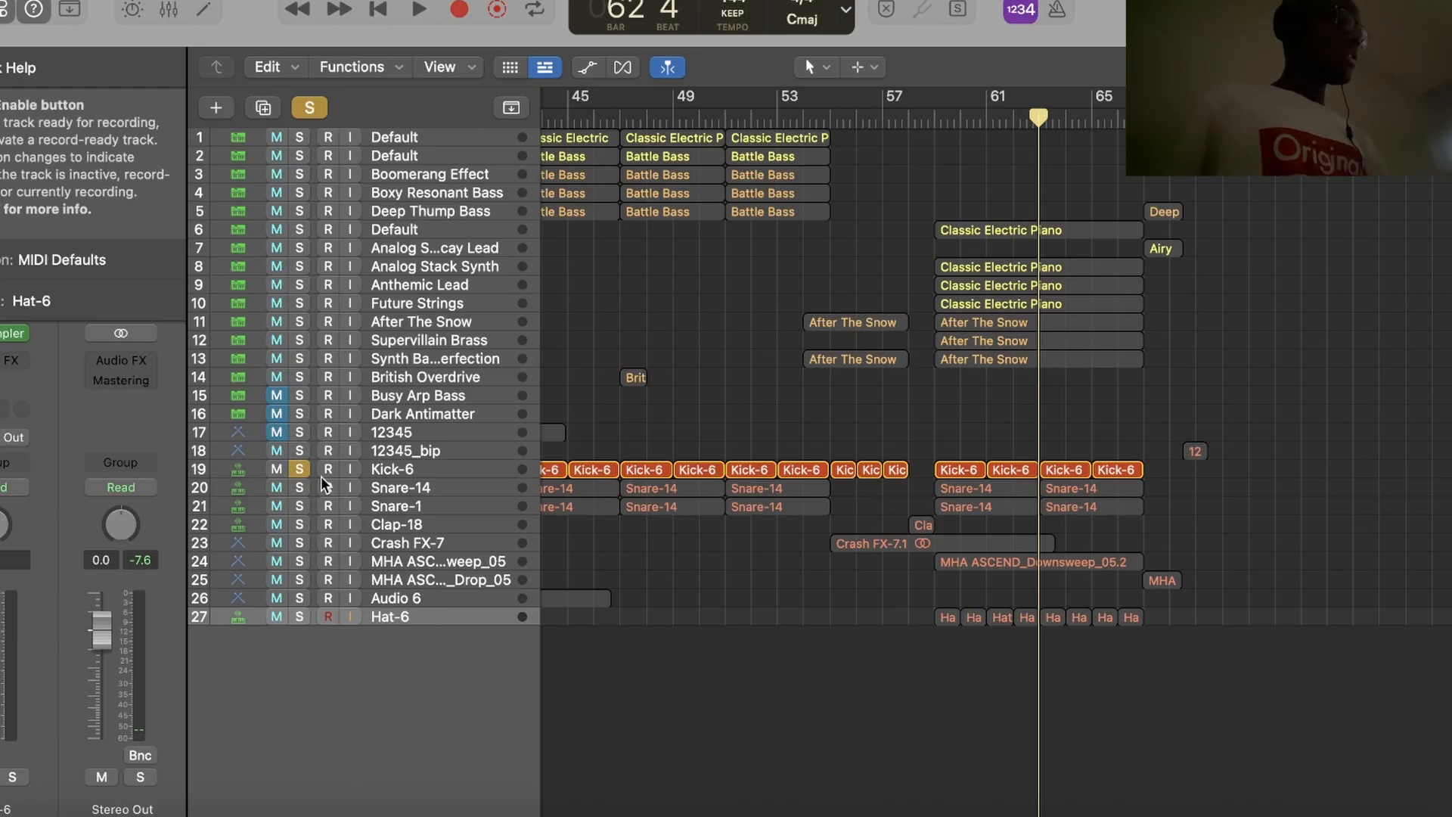
# Switch the solo from Kick-6 to both Snare-14 and Snare-1, and play the snares together from bar 59.
pyautogui.moveTo(299, 485); pyautogui.dragTo(301, 497)
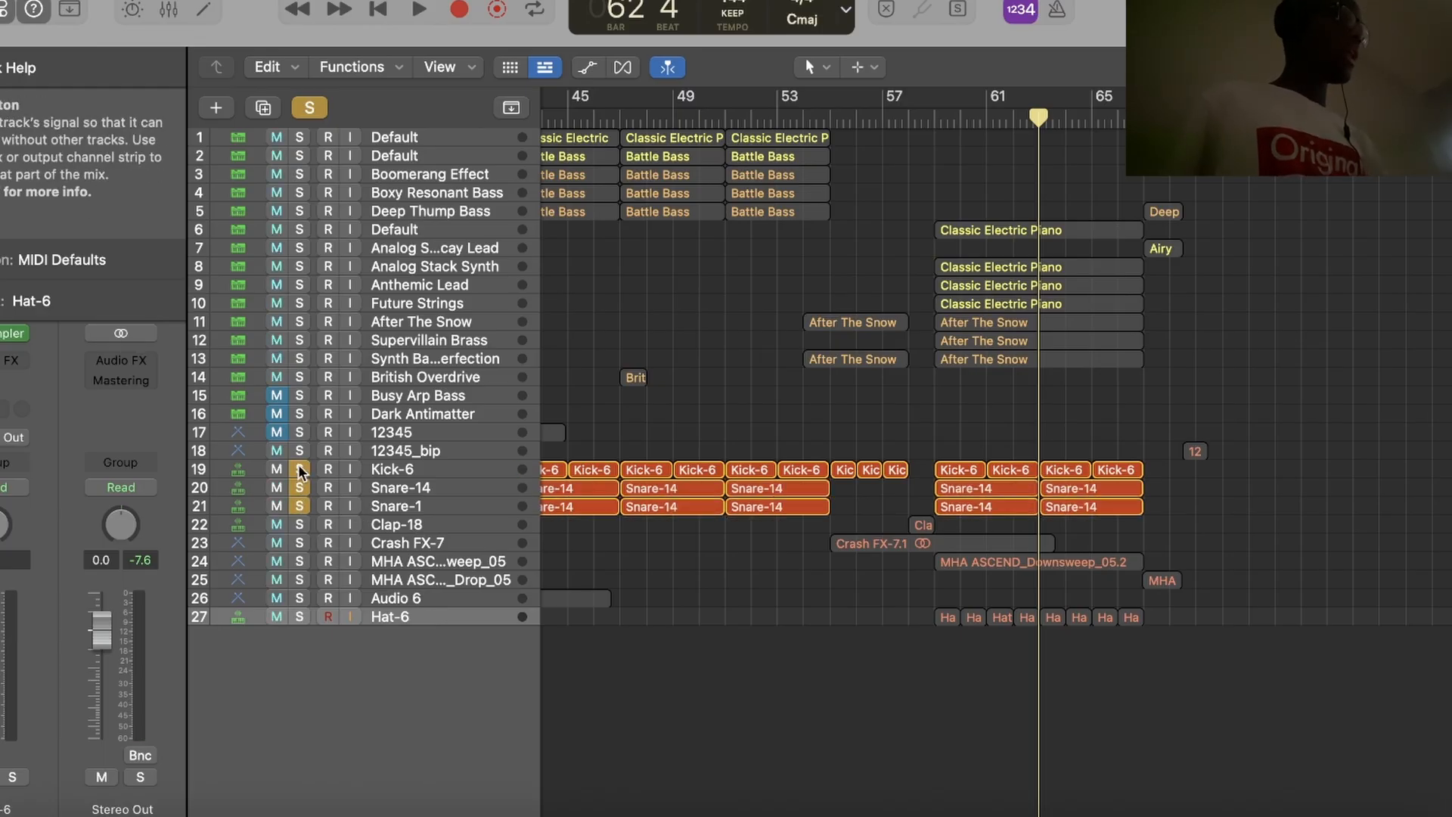
pyautogui.click(300, 468)
pyautogui.doubleClick(929, 118)
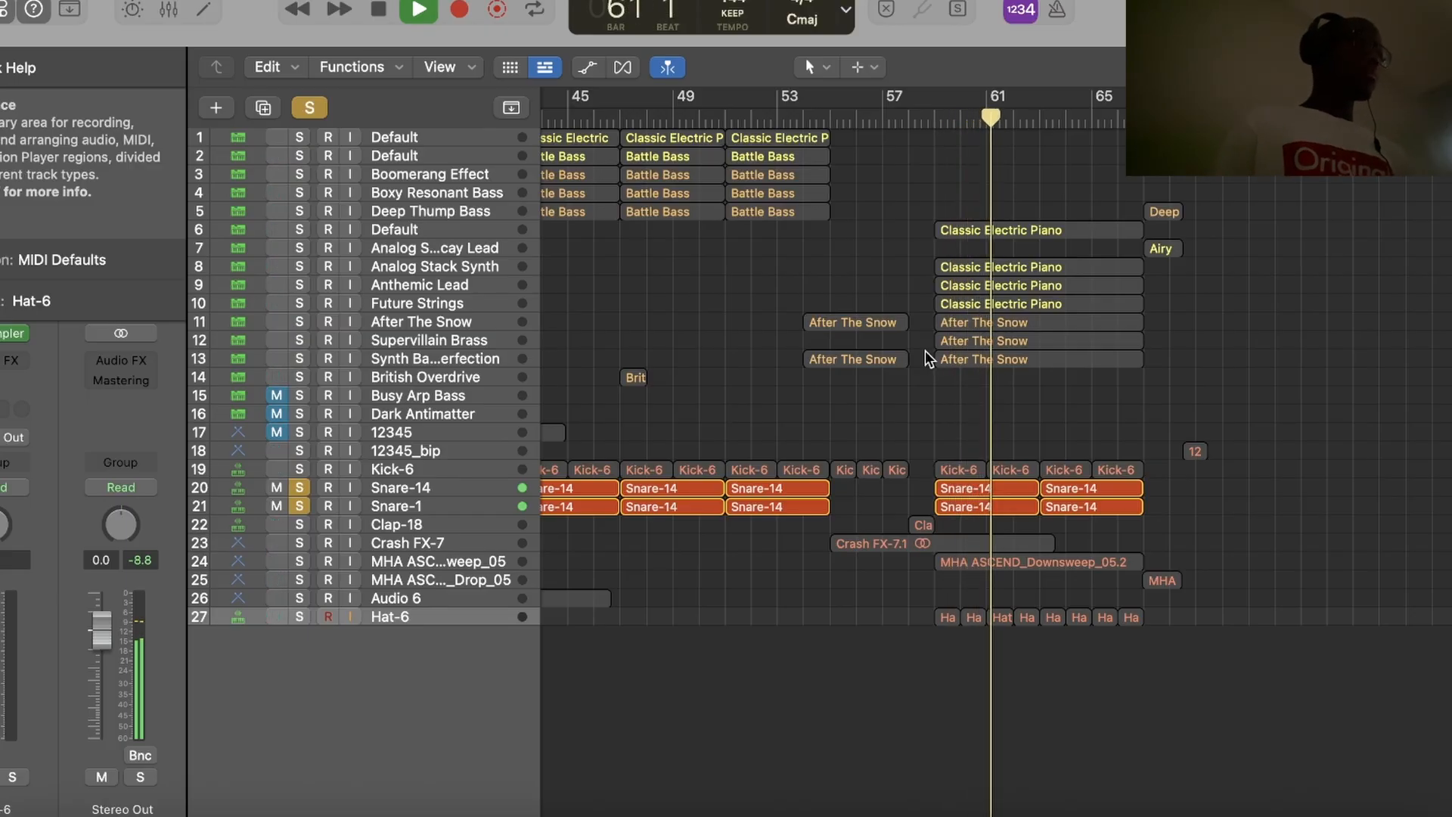
pyautogui.press('space')
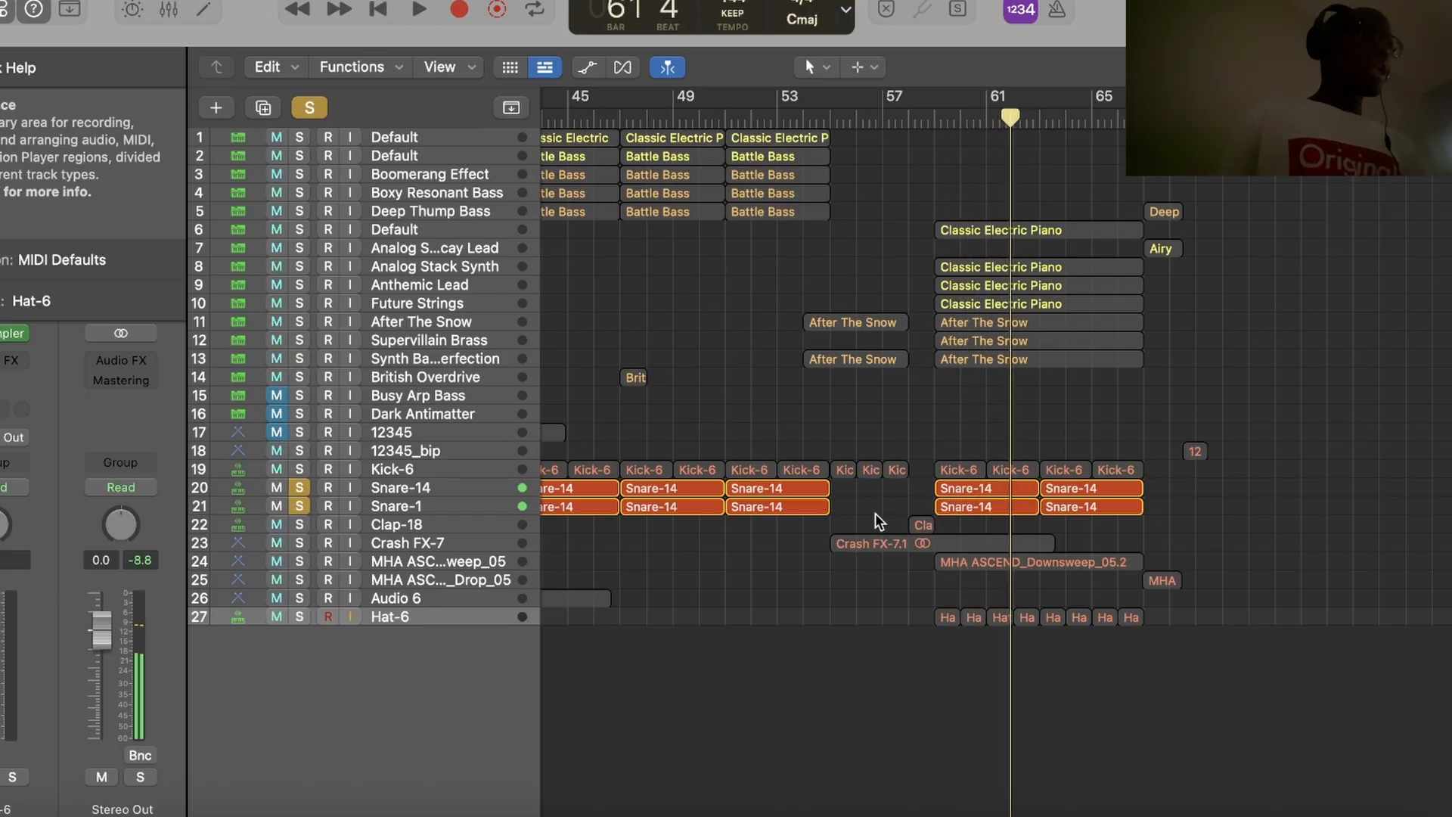
# Play back the Snare-14 and Snare-1 tracks one at a time, each soloed on its own.
pyautogui.click(298, 505)
pyautogui.press('space')
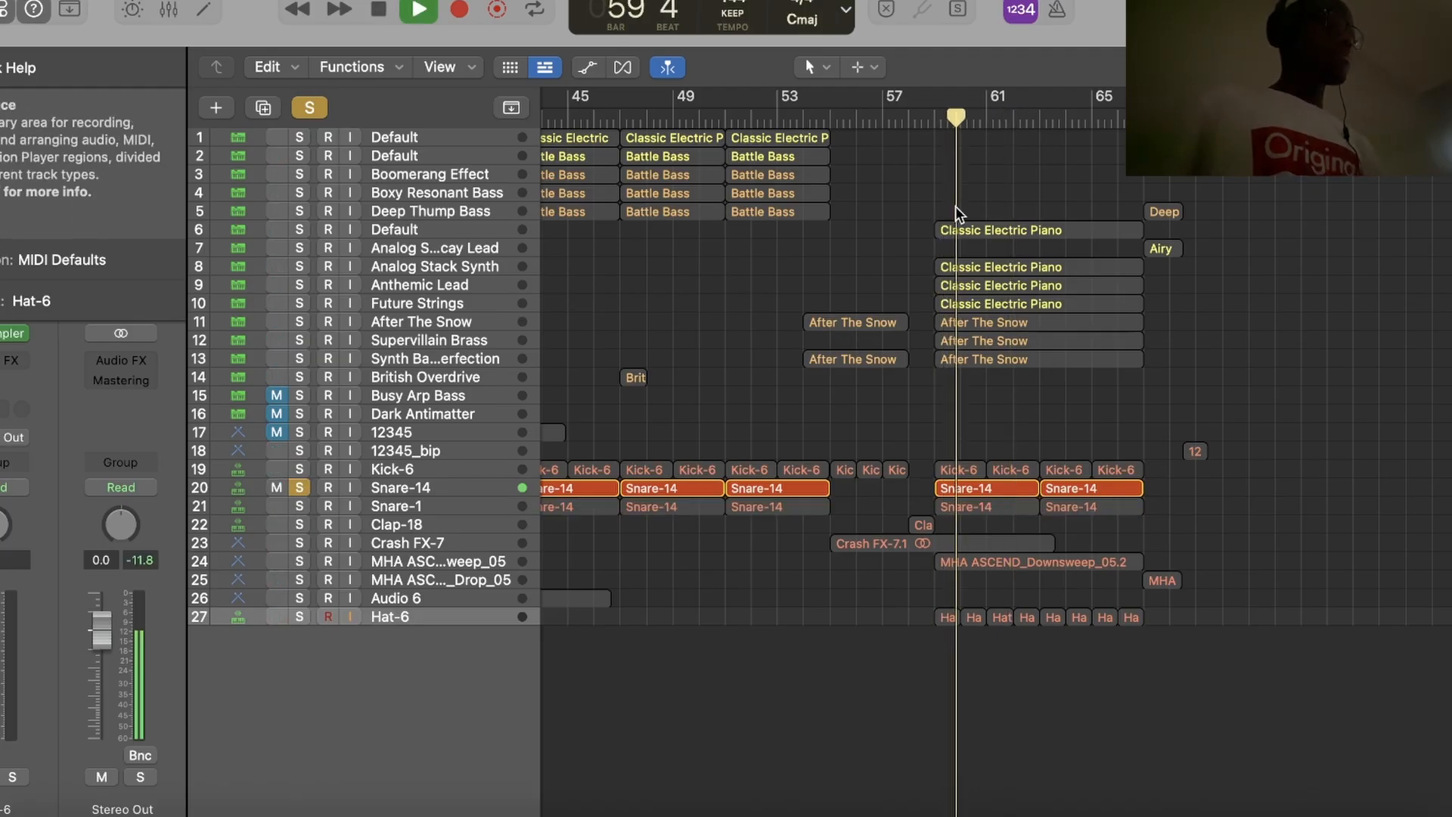
pyautogui.press('space')
pyautogui.click(306, 487)
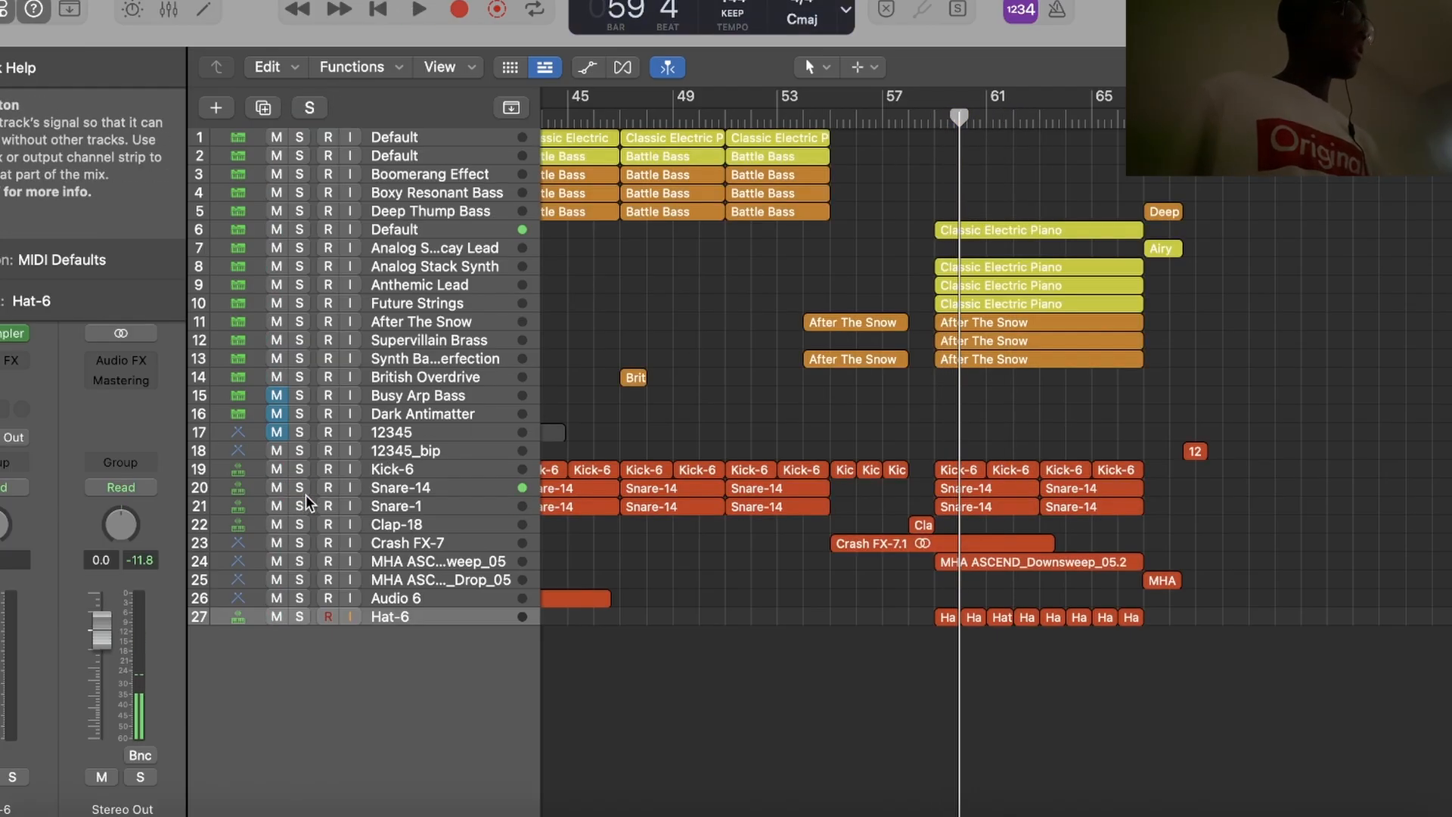
pyautogui.click(300, 506)
pyautogui.press('space')
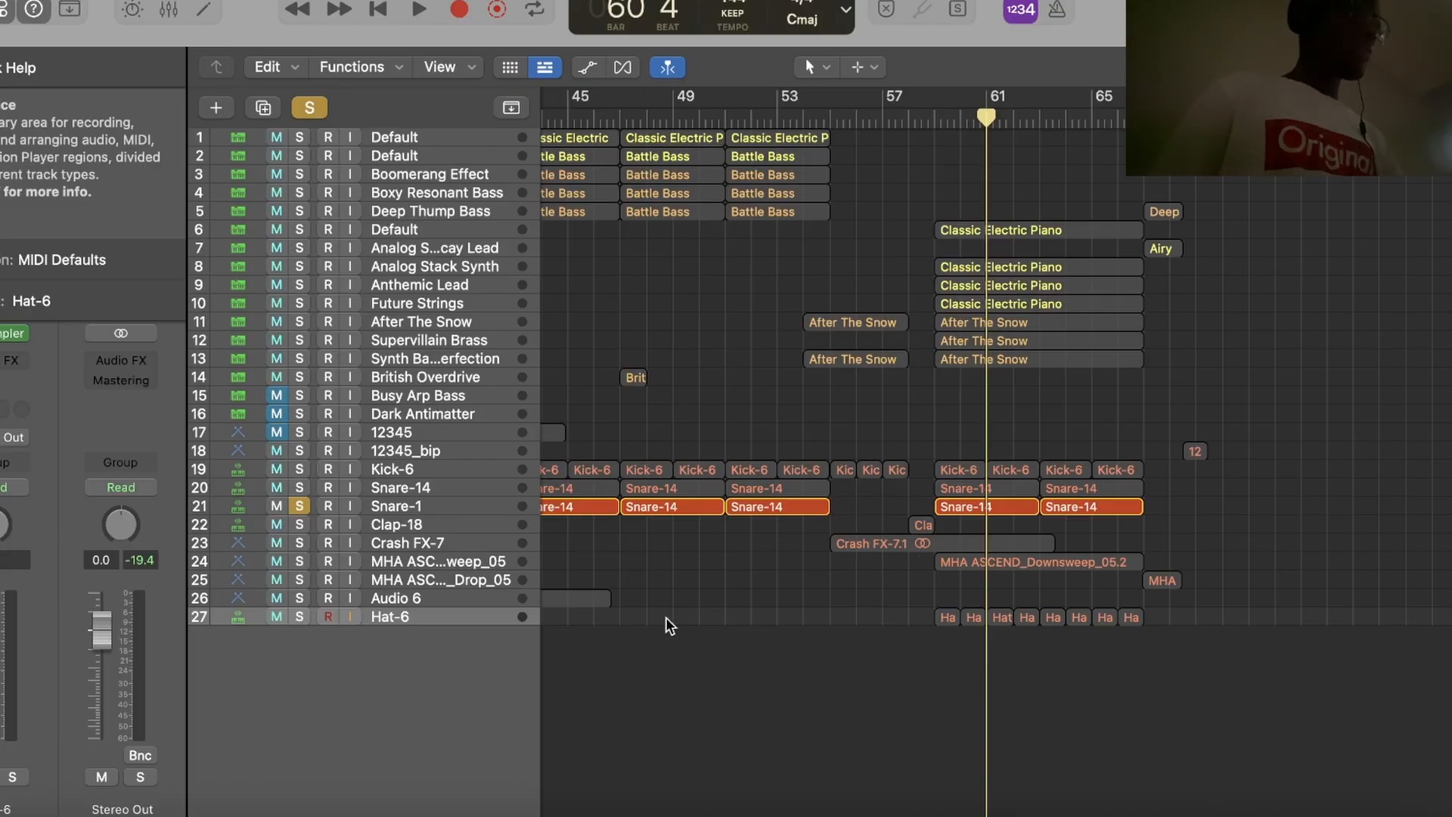
# Solo the Hat-6 track in place of Snare-1, play it from bar 59, and turn its solo off.
pyautogui.click(299, 616)
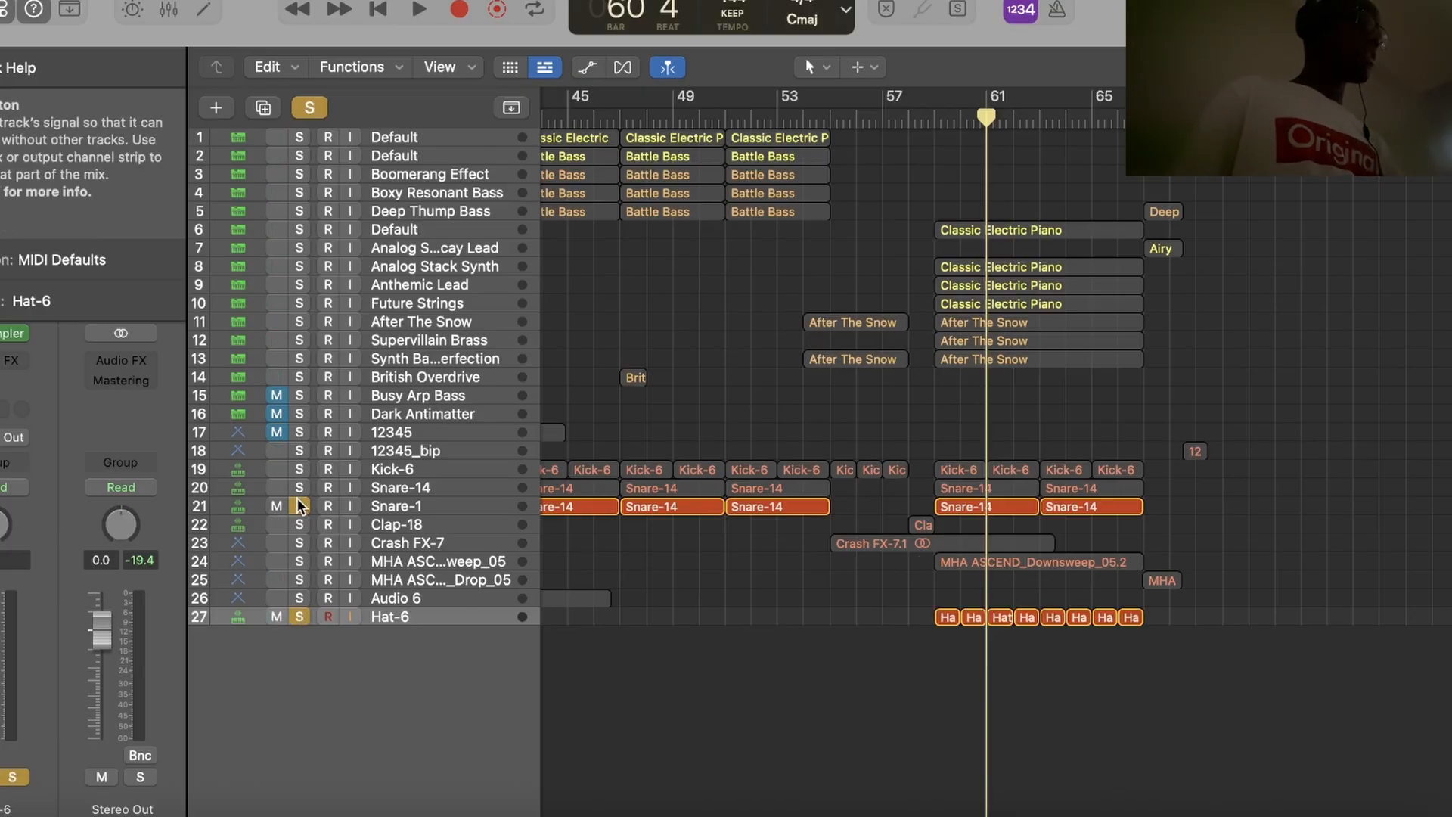
pyautogui.click(300, 506)
pyautogui.click(933, 121)
pyautogui.press('space')
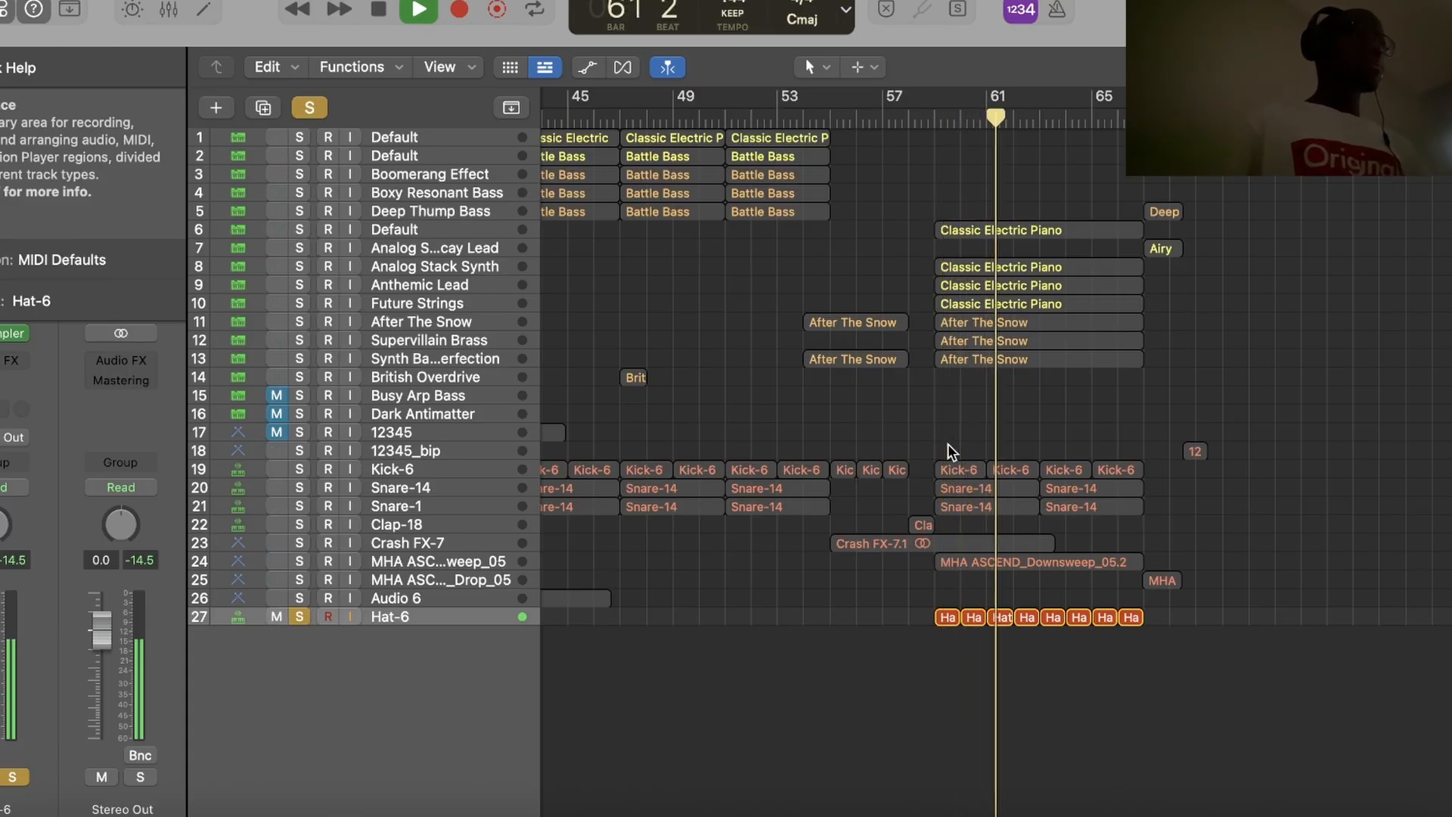
pyautogui.press('space')
pyautogui.click(300, 616)
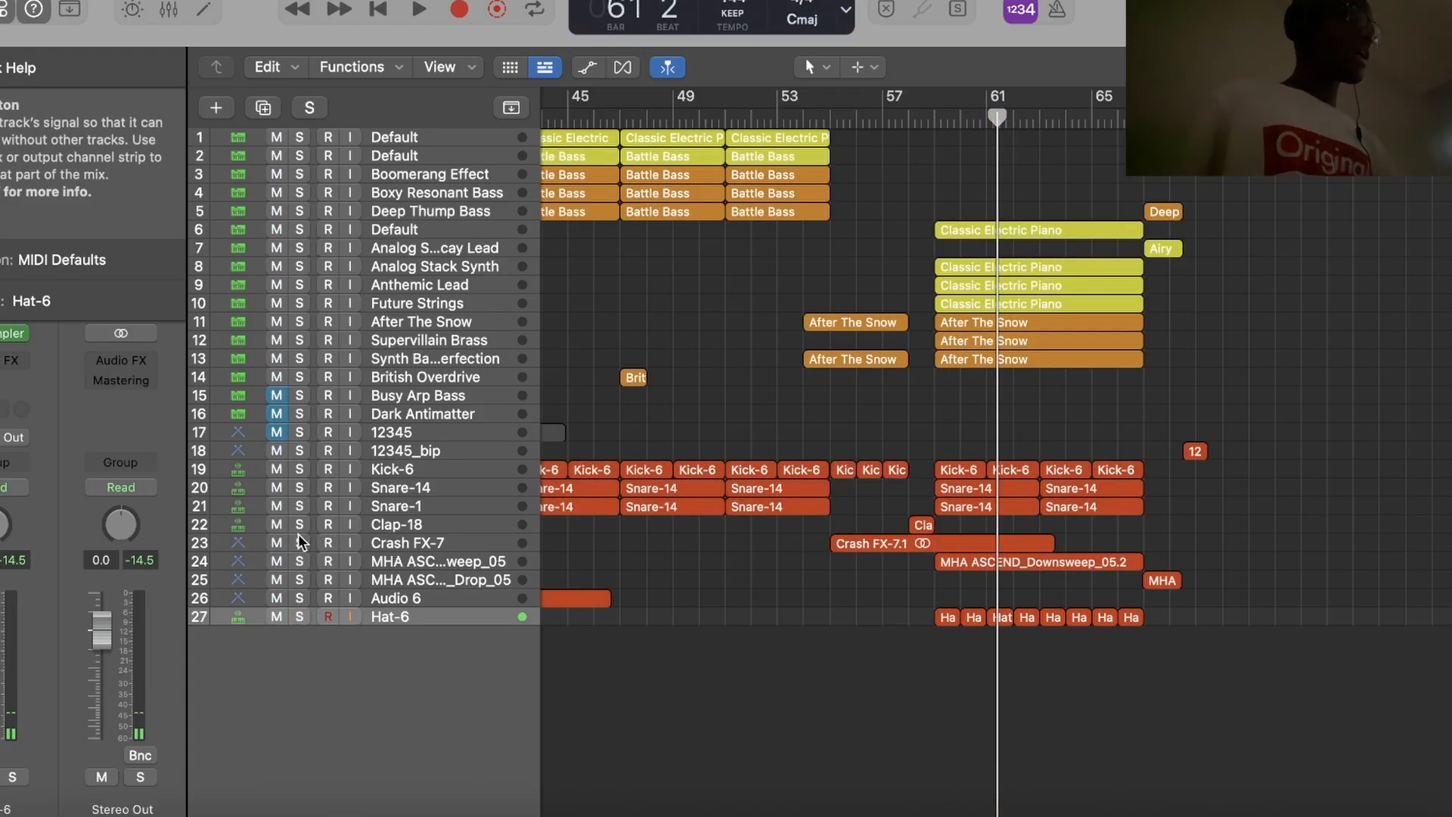
# Solo the Clap-18 track and play its short region at bar 58.
pyautogui.click(301, 524)
pyautogui.click(909, 118)
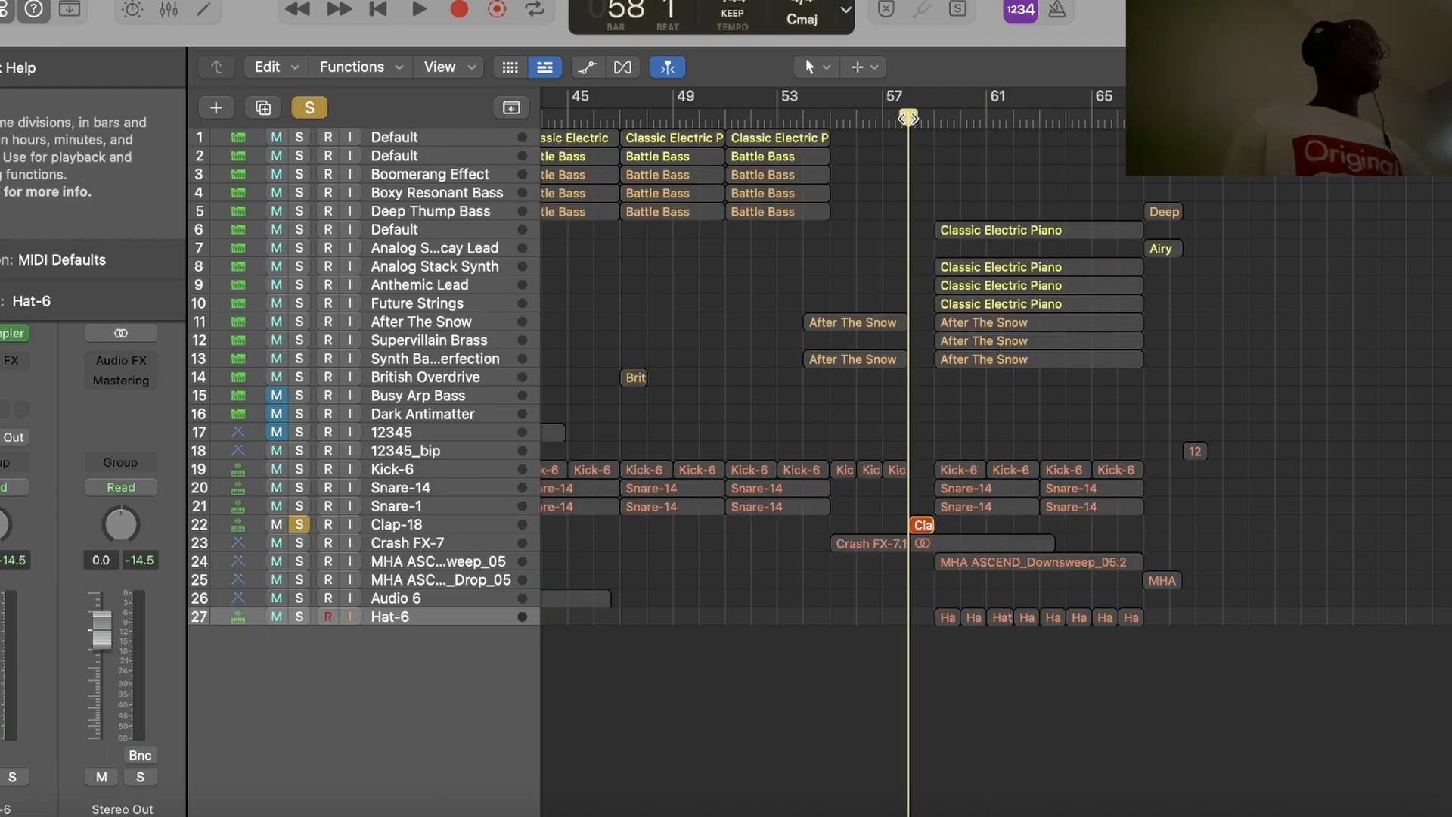
pyautogui.press('space')
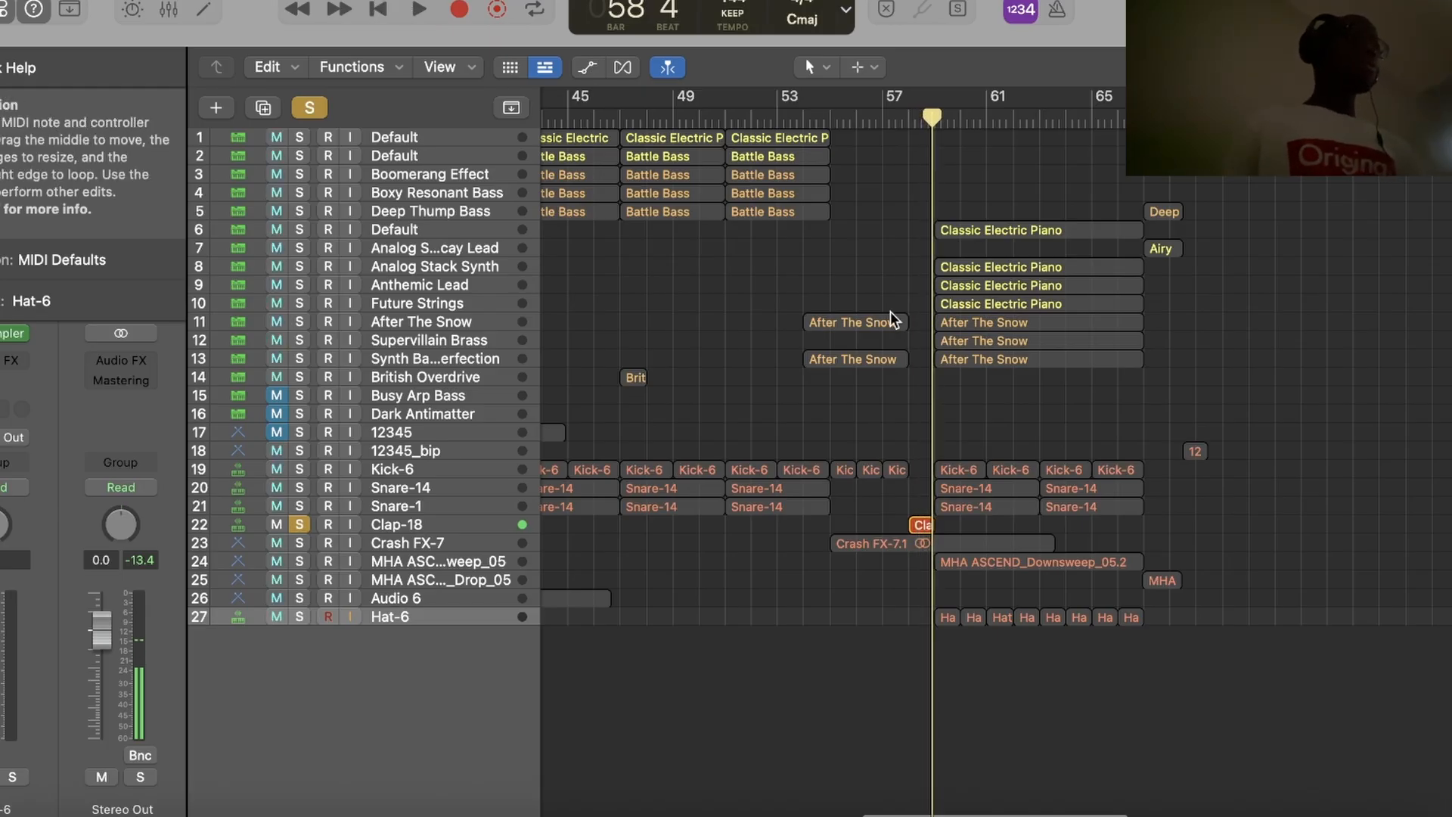
# Play the soloed Clap-18 pattern from bar 9 and turn off the track's solo.
pyautogui.scroll(-4, 895, 316)
pyautogui.hscroll(-5, 895, 316)
pyautogui.hscroll(-5, 658, 249)
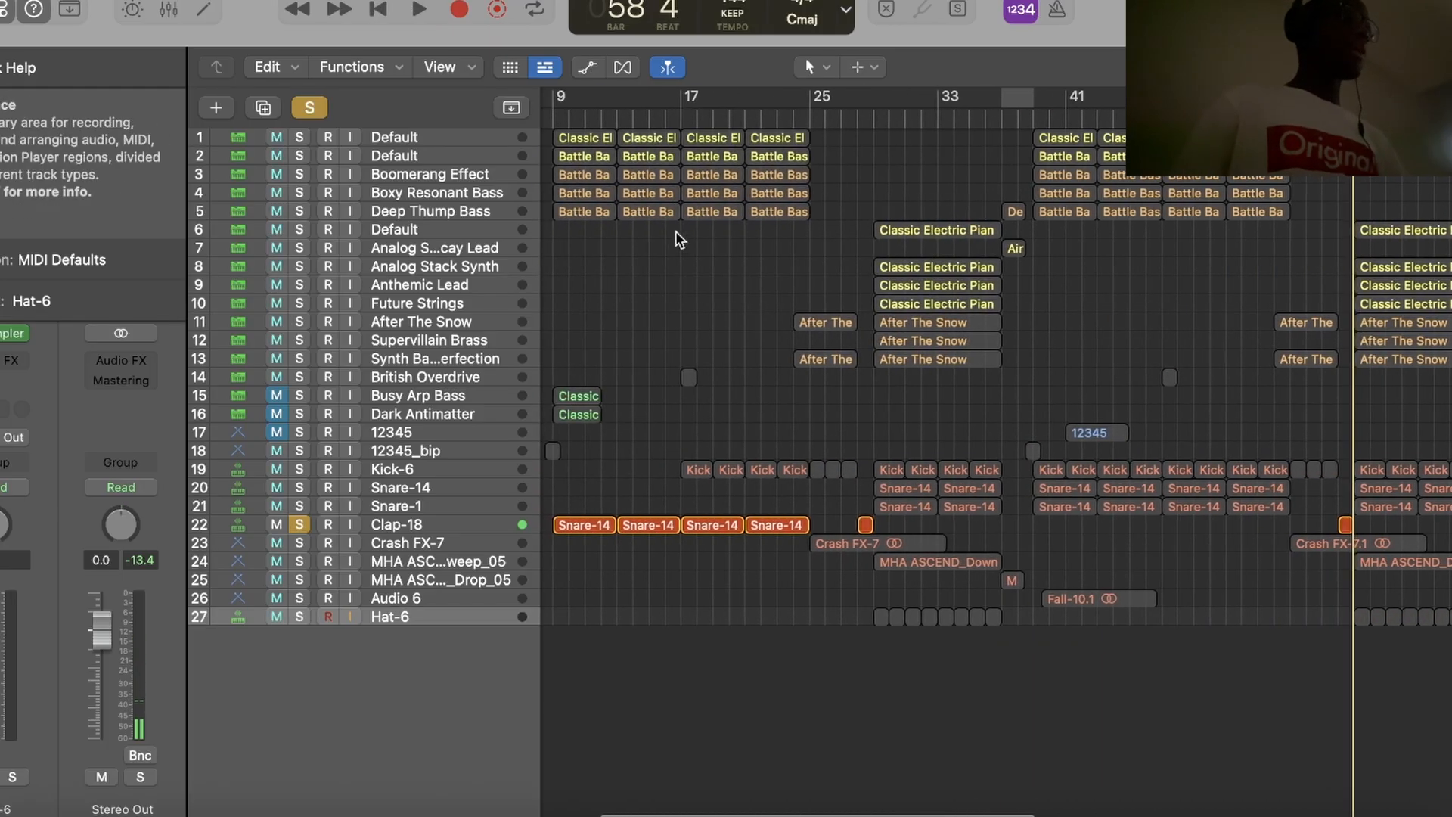
pyautogui.click(605, 115)
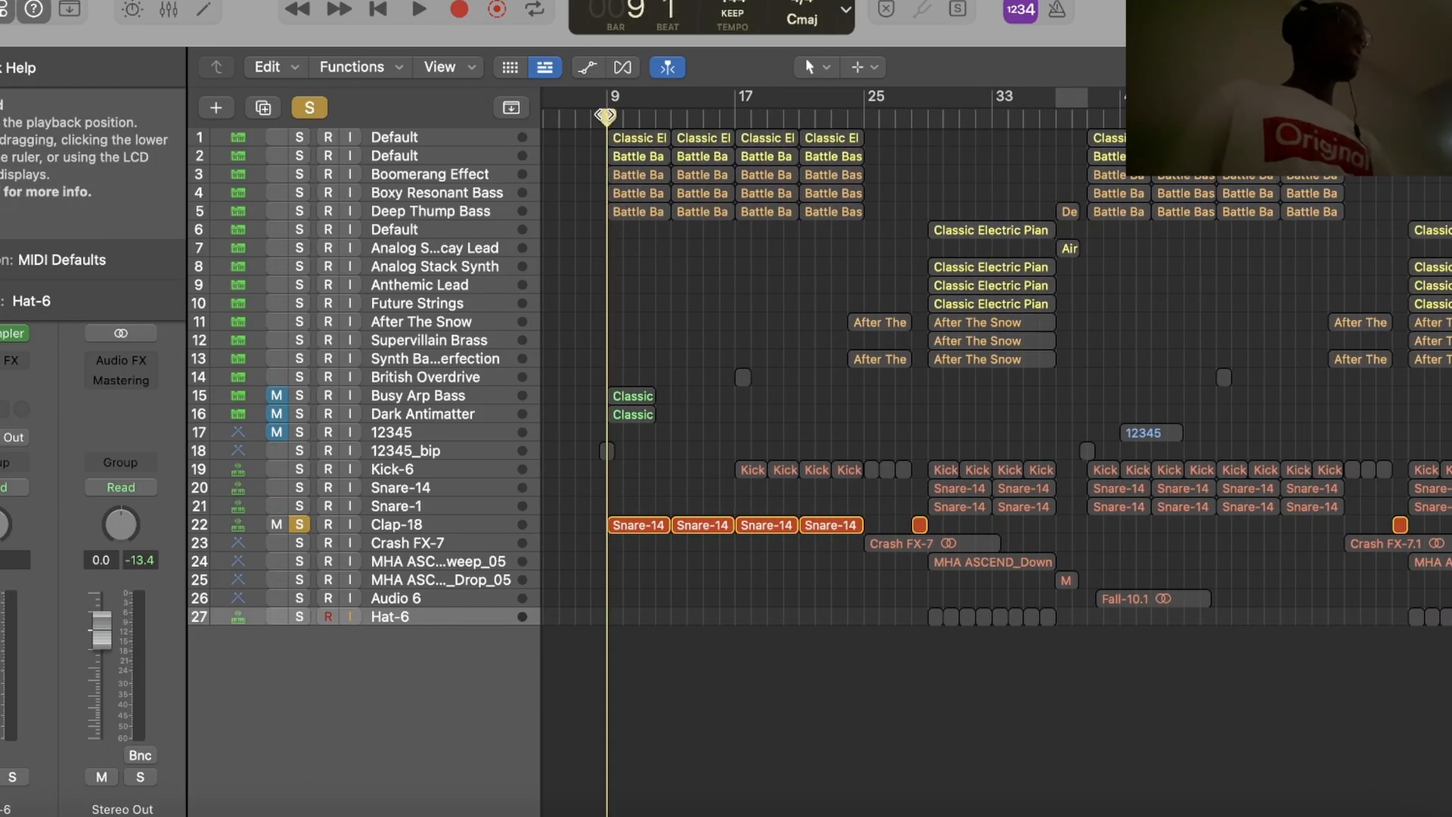
pyautogui.press('space')
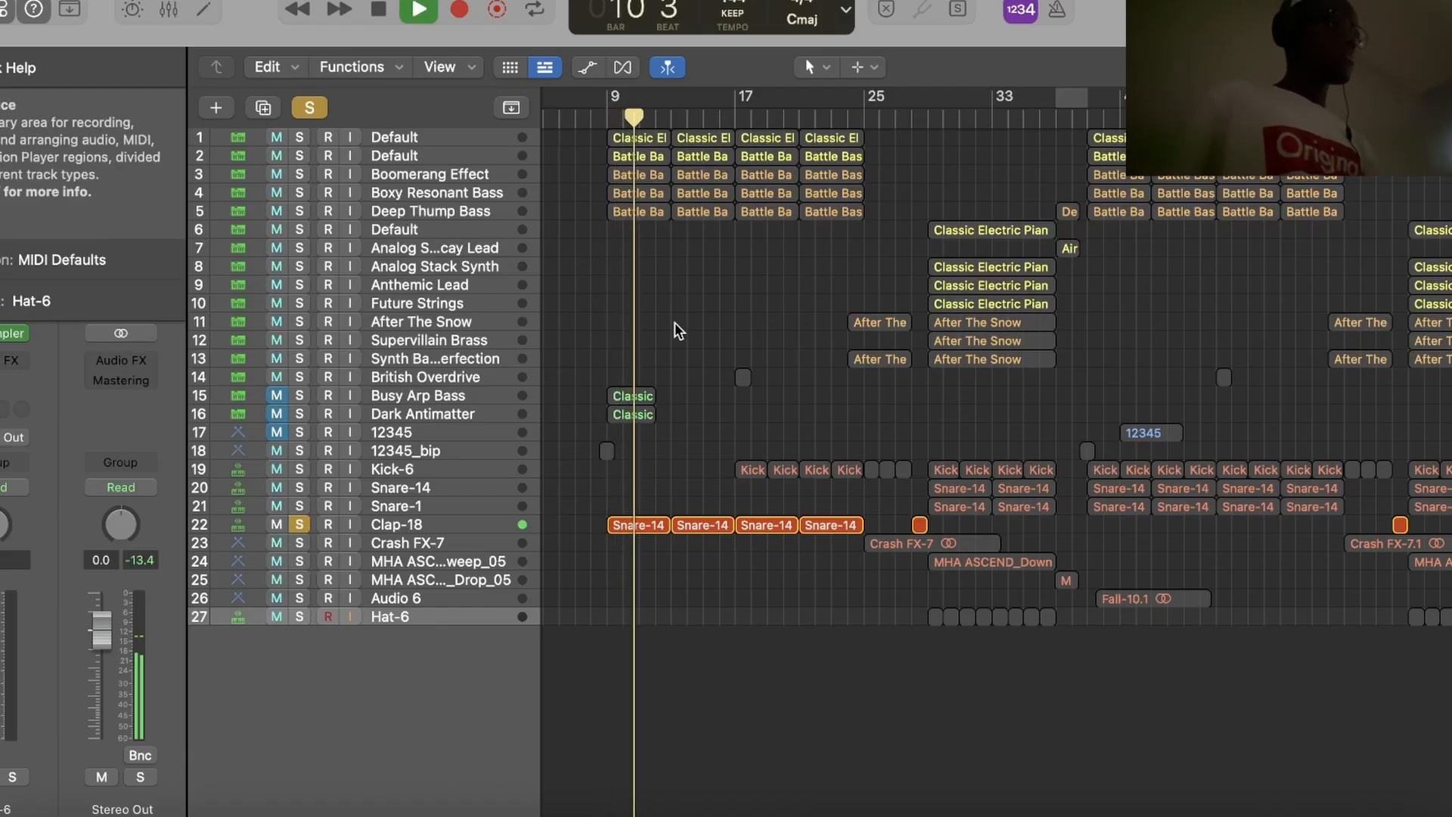
pyautogui.press('space')
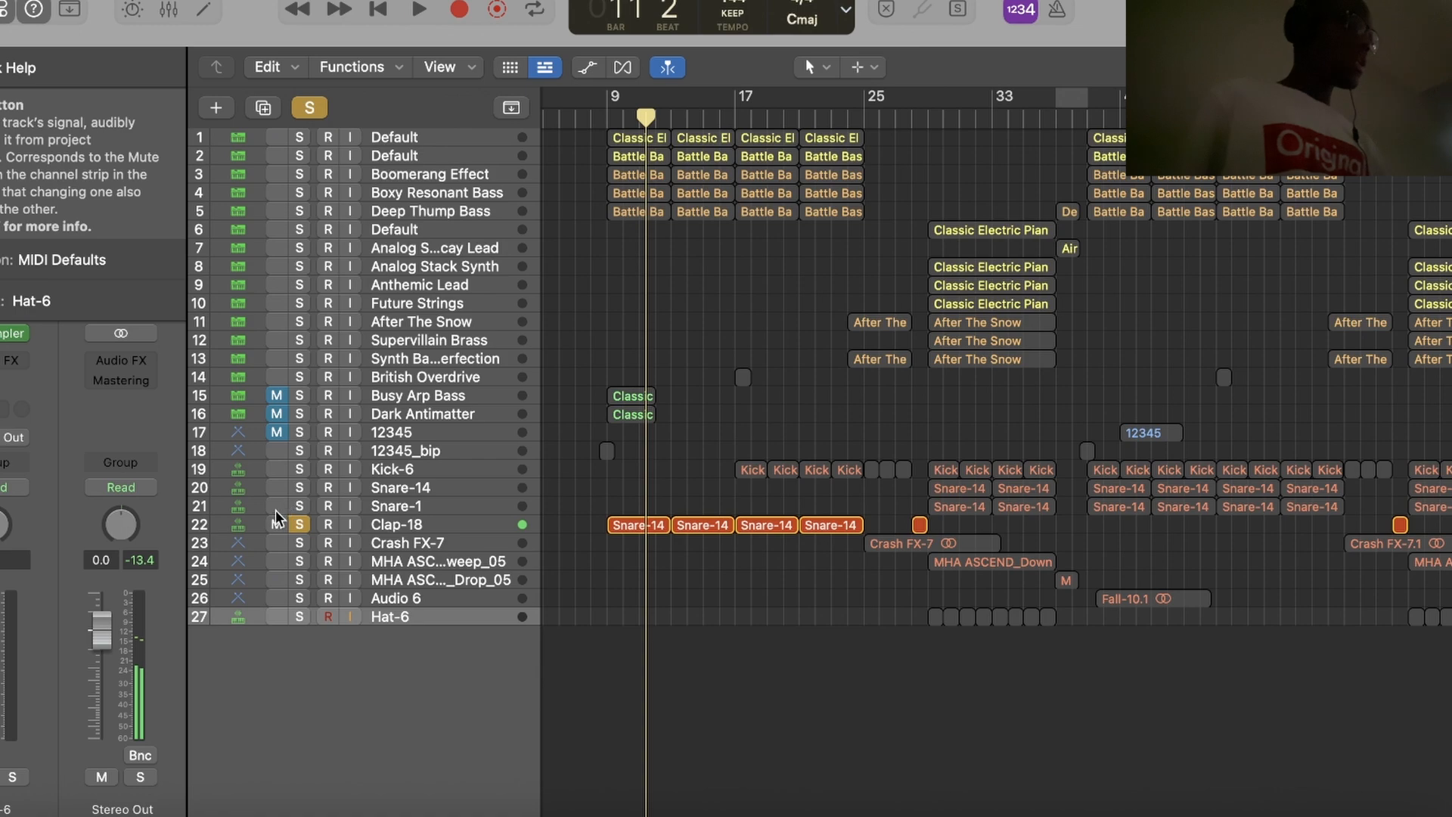
pyautogui.click(299, 524)
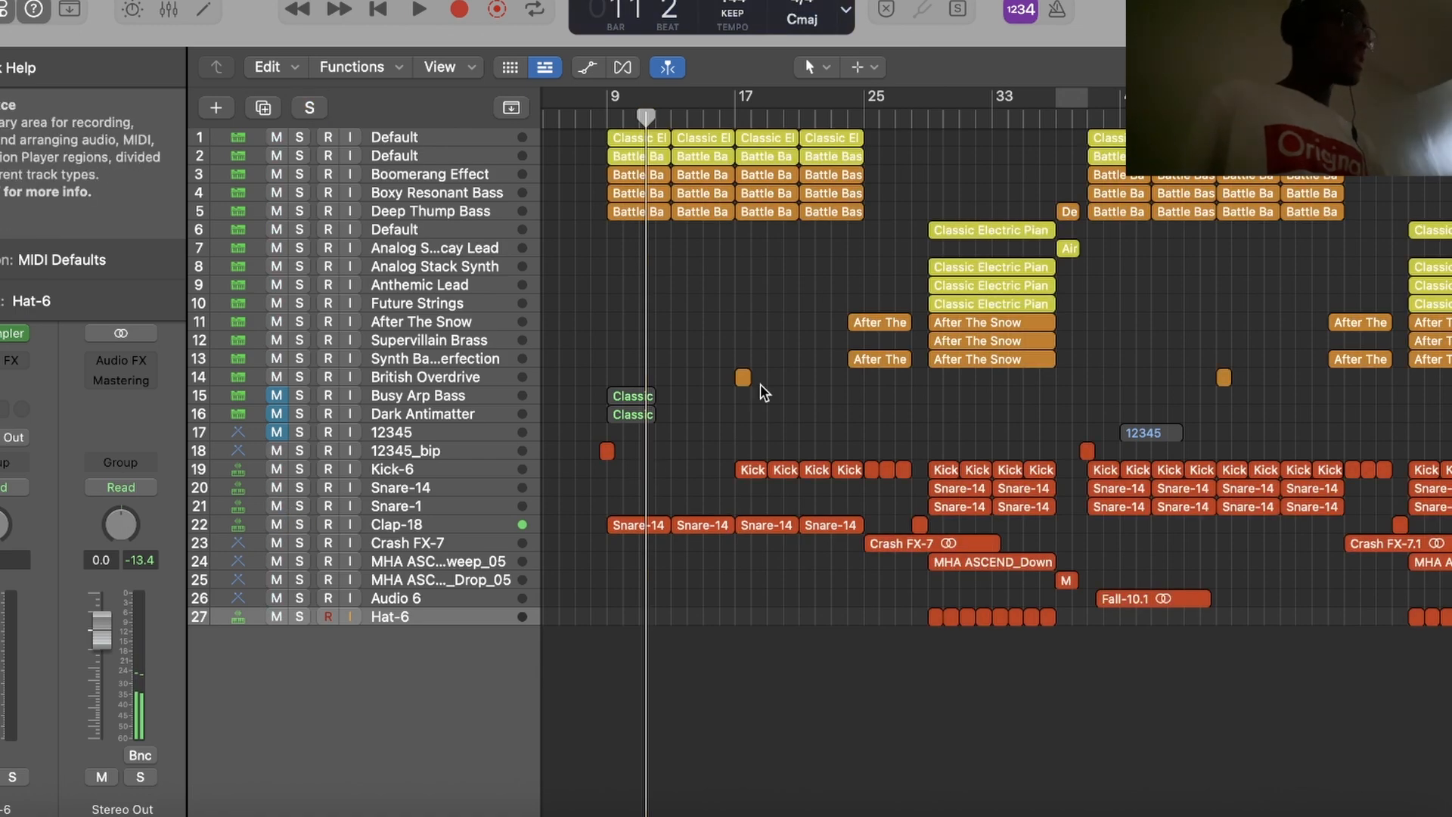
# Solo the Crash FX-7 track and play it from bar 25.
pyautogui.click(863, 119)
pyautogui.click(297, 541)
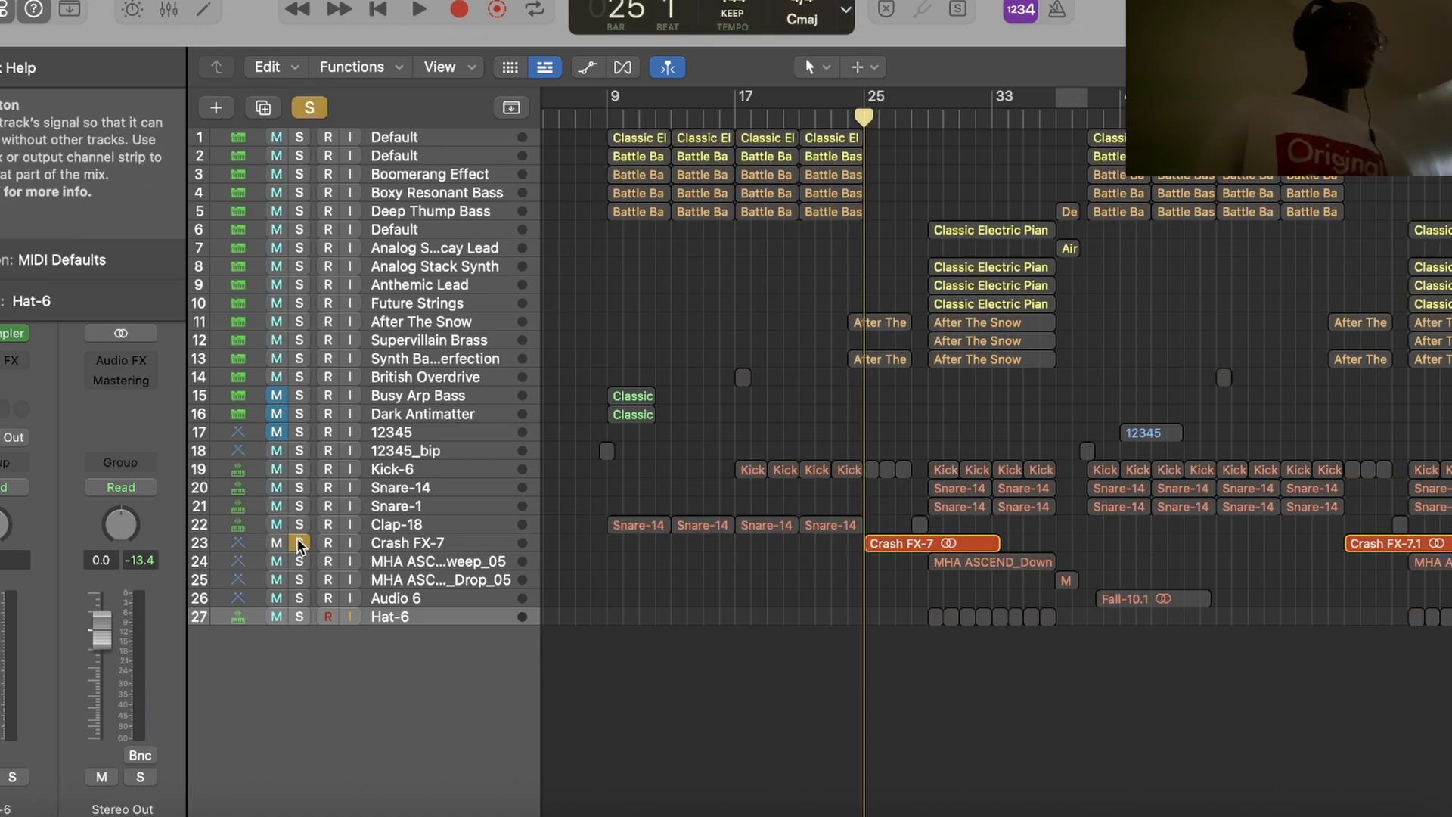
pyautogui.press('space')
# Solo the MHA ASCEND downsweep track, play it from the start of its first region, and clear the solos.
pyautogui.click(299, 561)
pyautogui.click(921, 119)
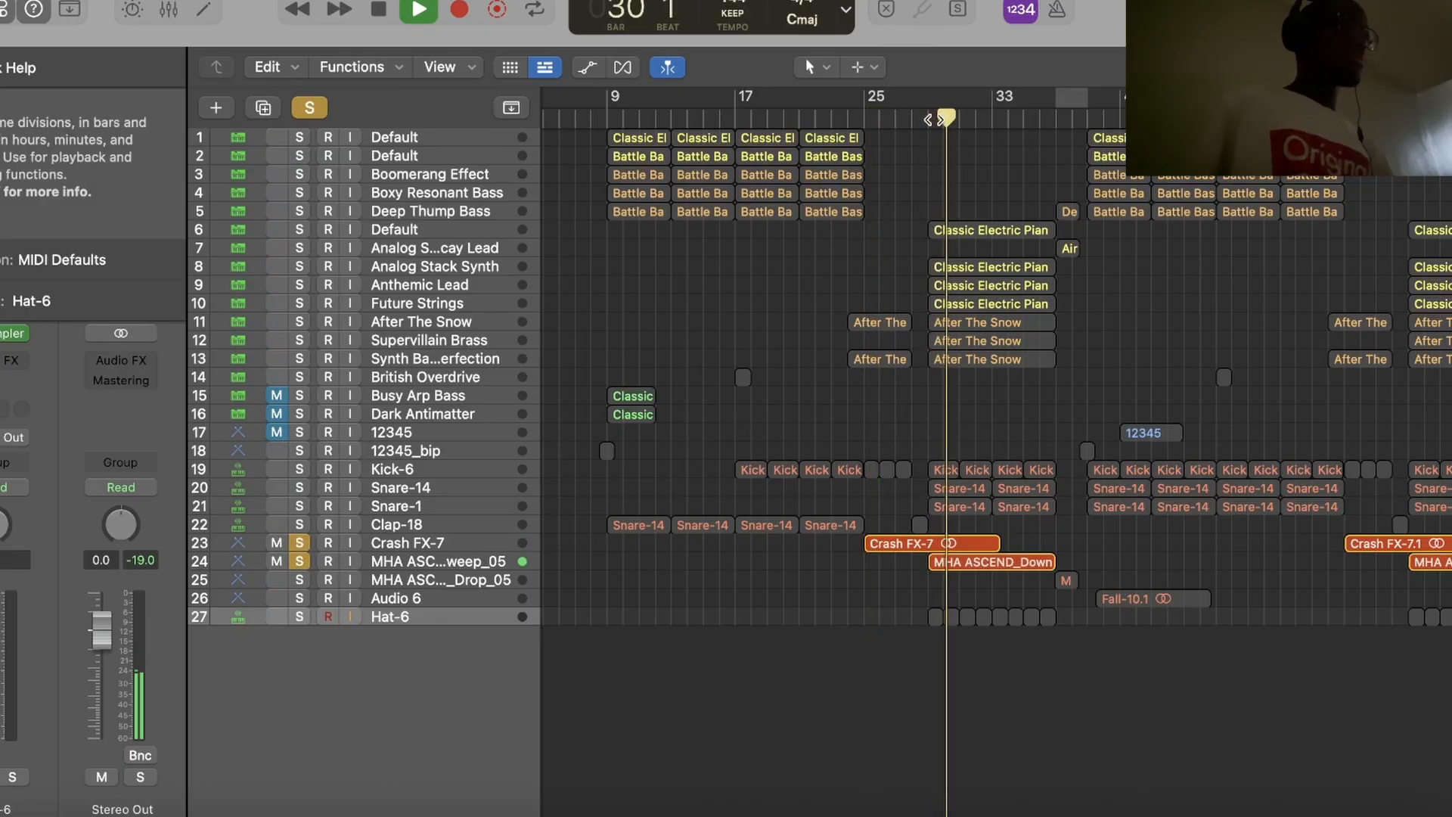
pyautogui.click(298, 544)
pyautogui.click(298, 552)
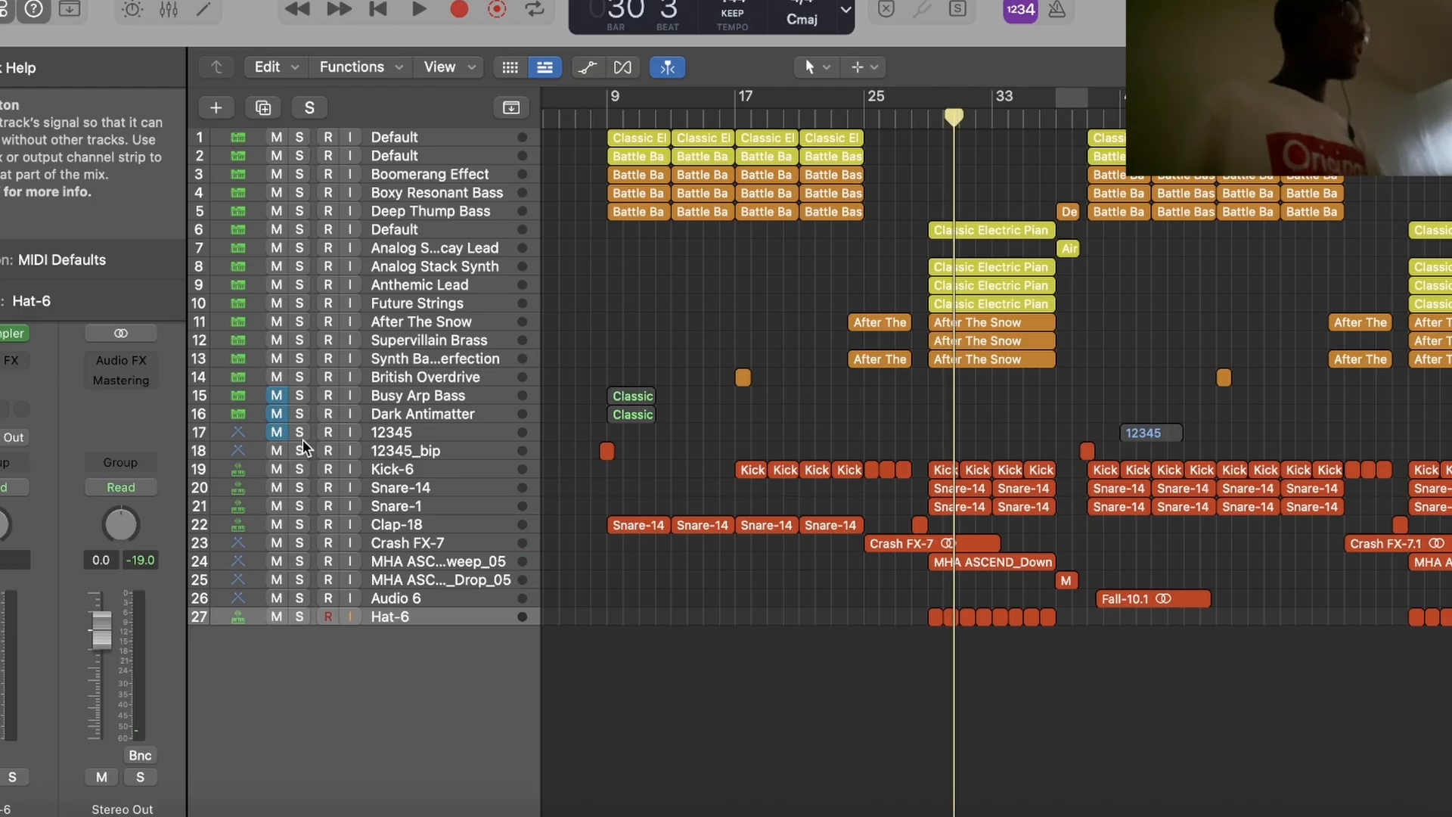
# Solo the 12345_bip audio track, play its first region from bar 8, and turn its solo off.
pyautogui.click(300, 434)
pyautogui.click(301, 450)
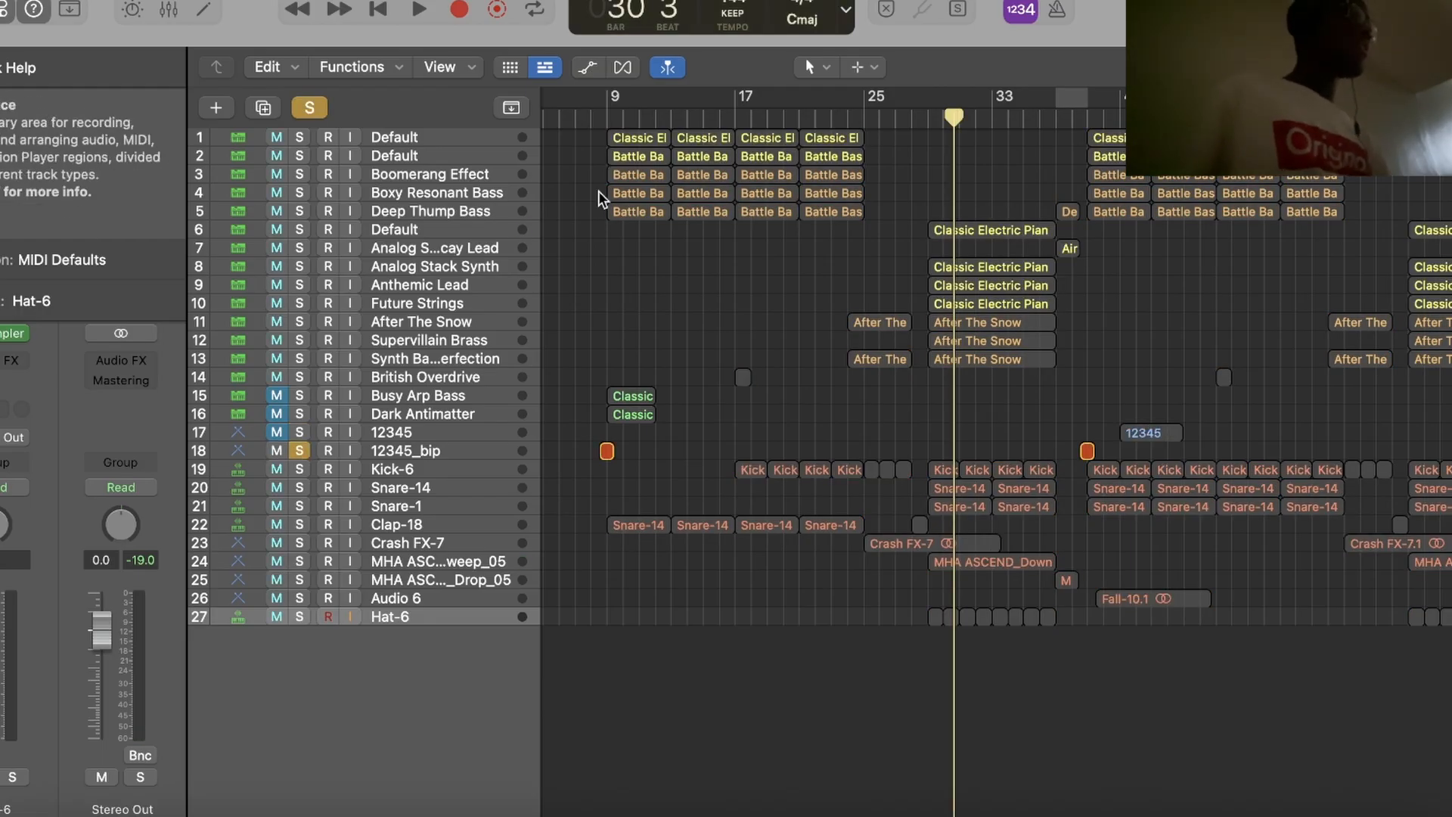
pyautogui.click(592, 118)
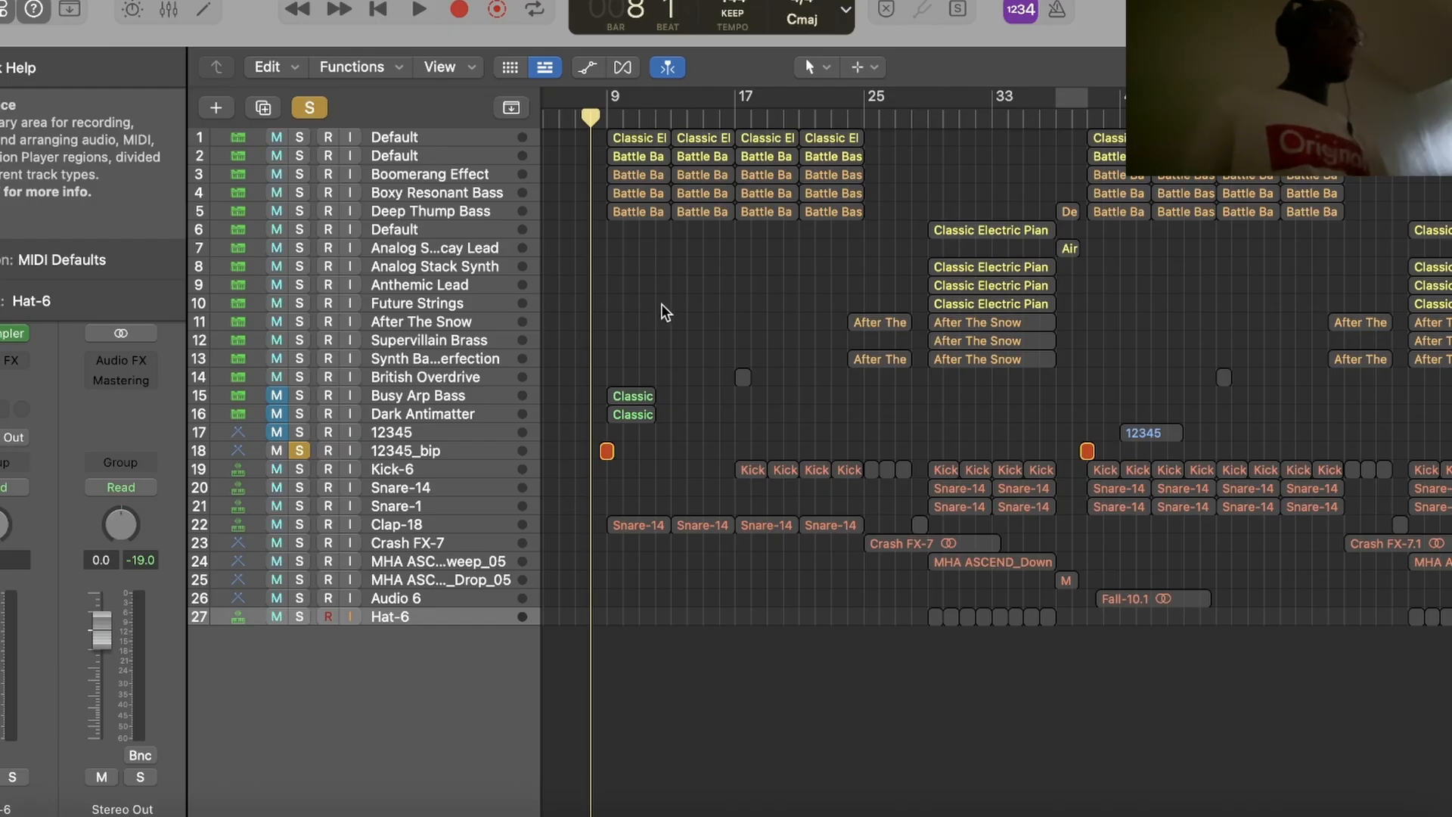
pyautogui.scroll(10, 661, 302)
pyautogui.hscroll(-4, 661, 303)
pyautogui.hscroll(-5, 660, 303)
pyautogui.moveTo(1316, 67); pyautogui.dragTo(1342, 67)
pyautogui.scroll(5, 1134, 239)
pyautogui.scroll(1, 1132, 235)
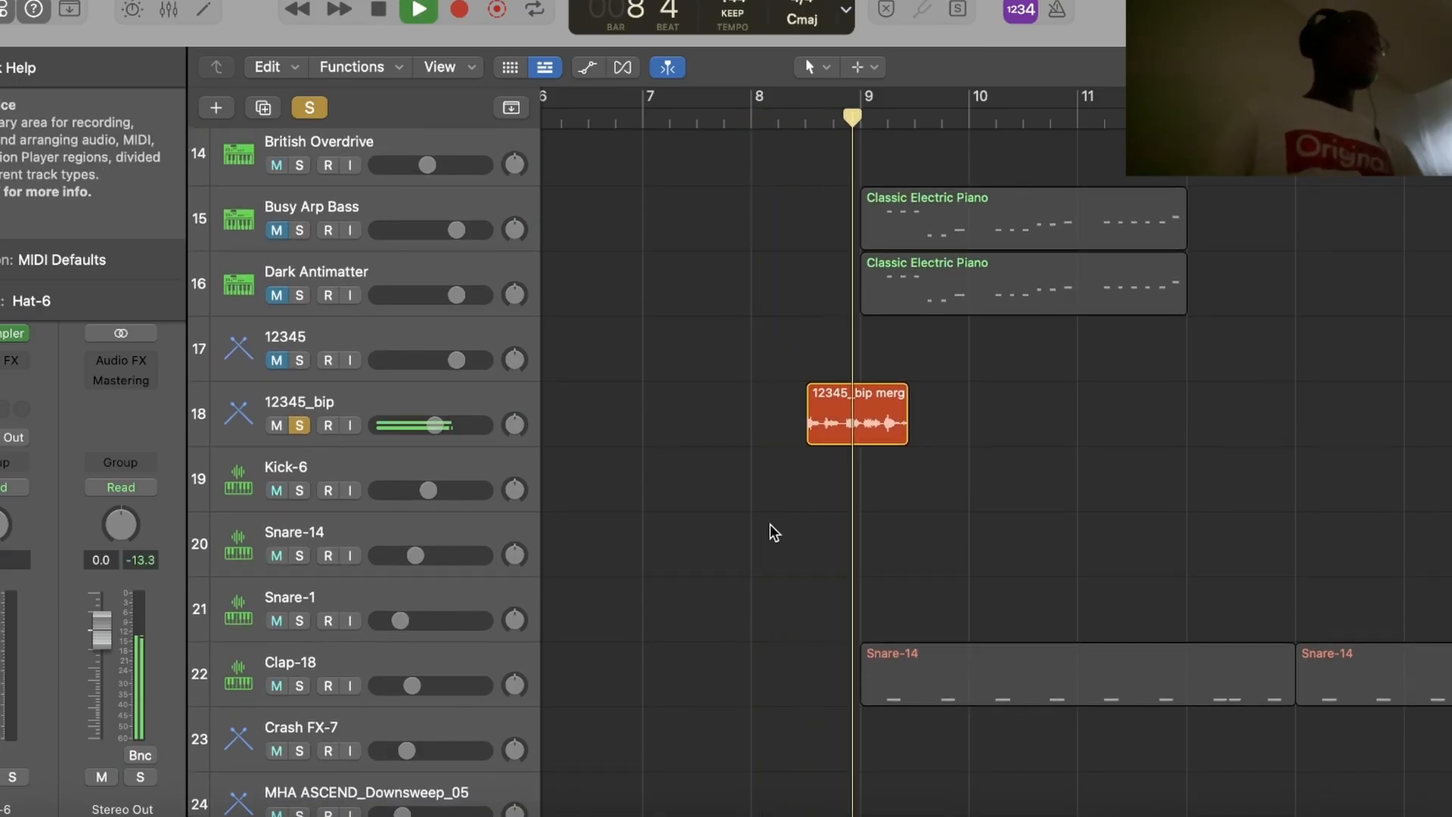
pyautogui.press('space')
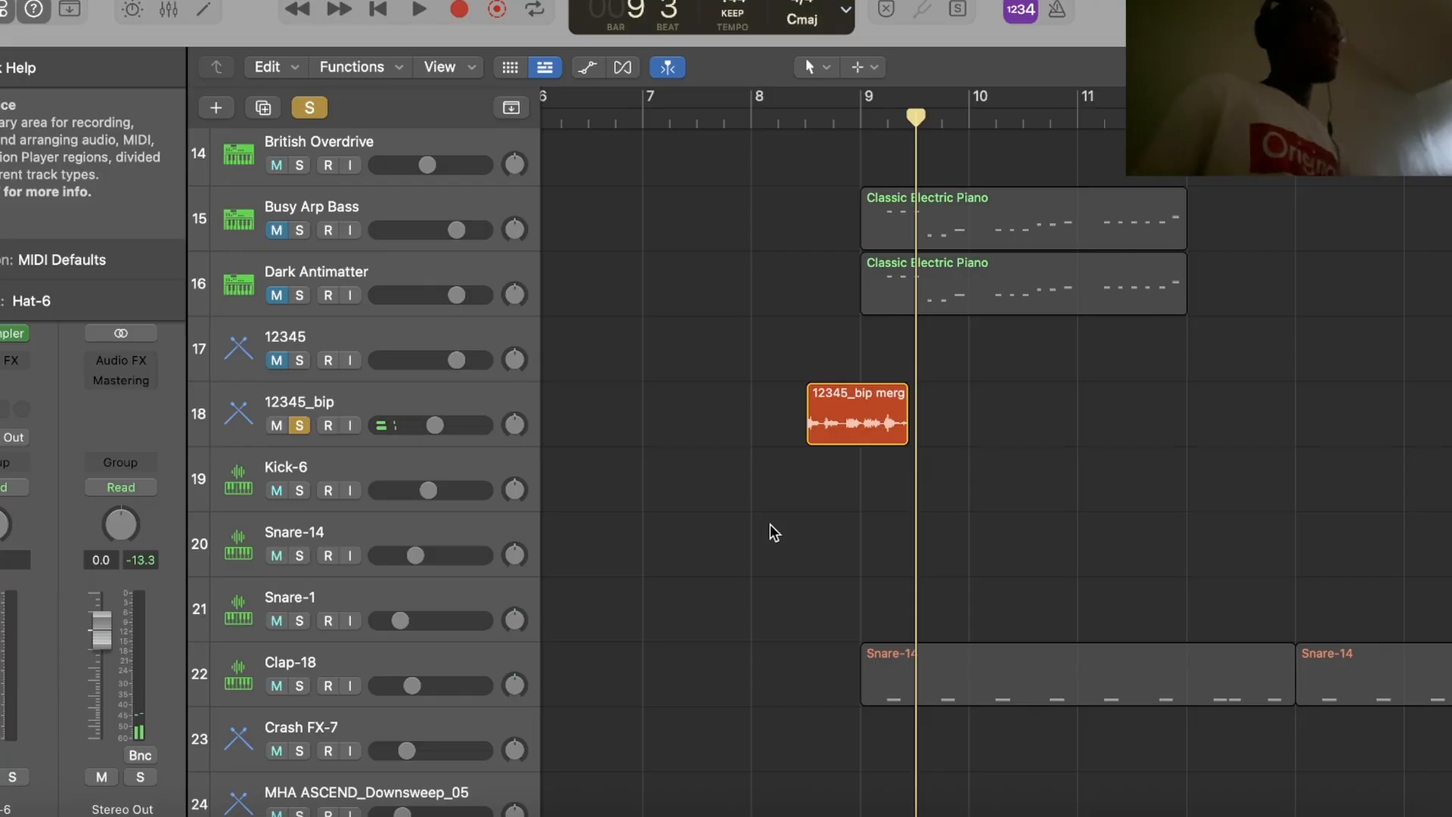
pyautogui.moveTo(1384, 68); pyautogui.dragTo(1350, 68)
pyautogui.press('super+Left')
pyautogui.press('super+Left')
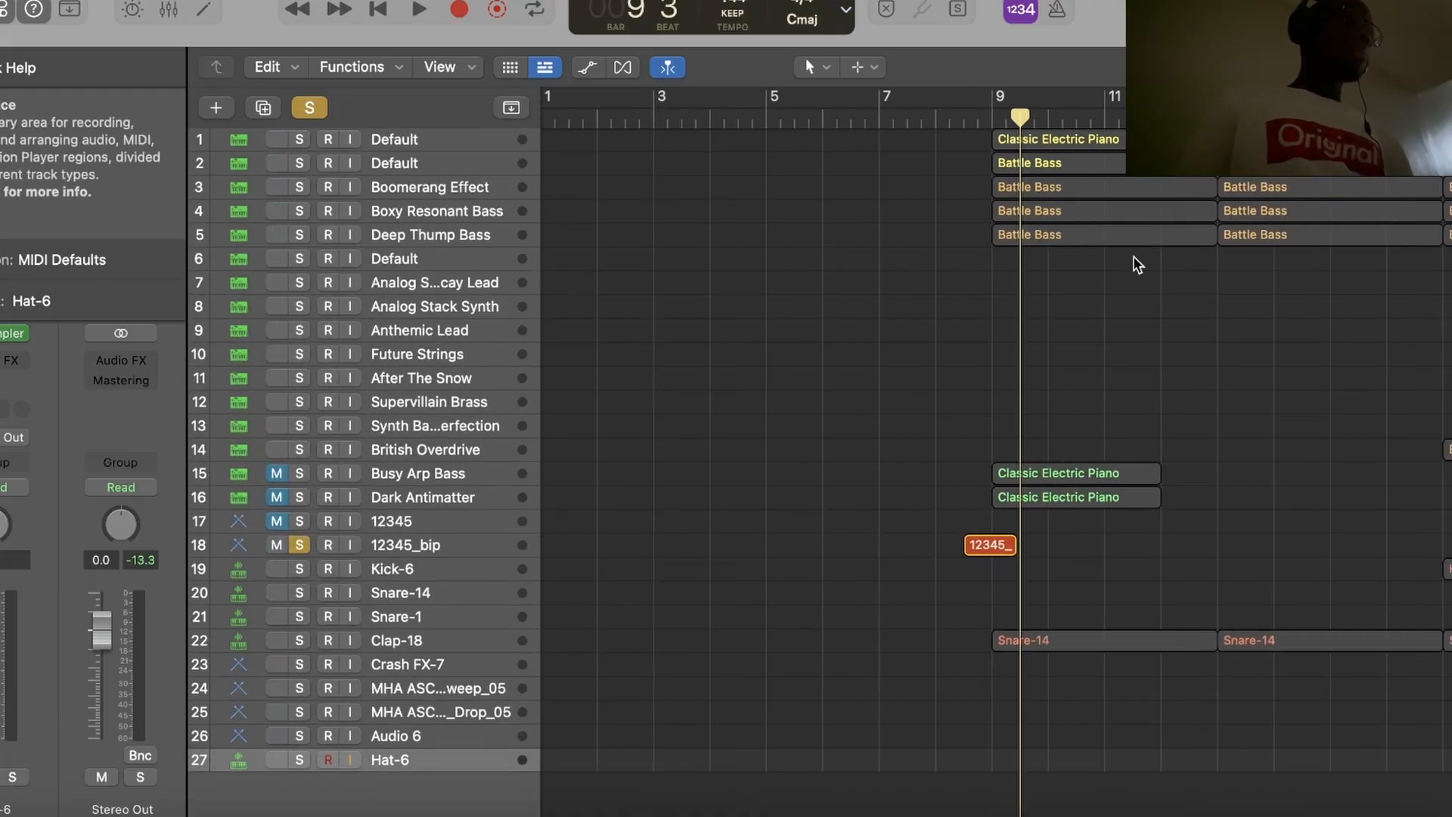
pyautogui.scroll(-5, 1133, 264)
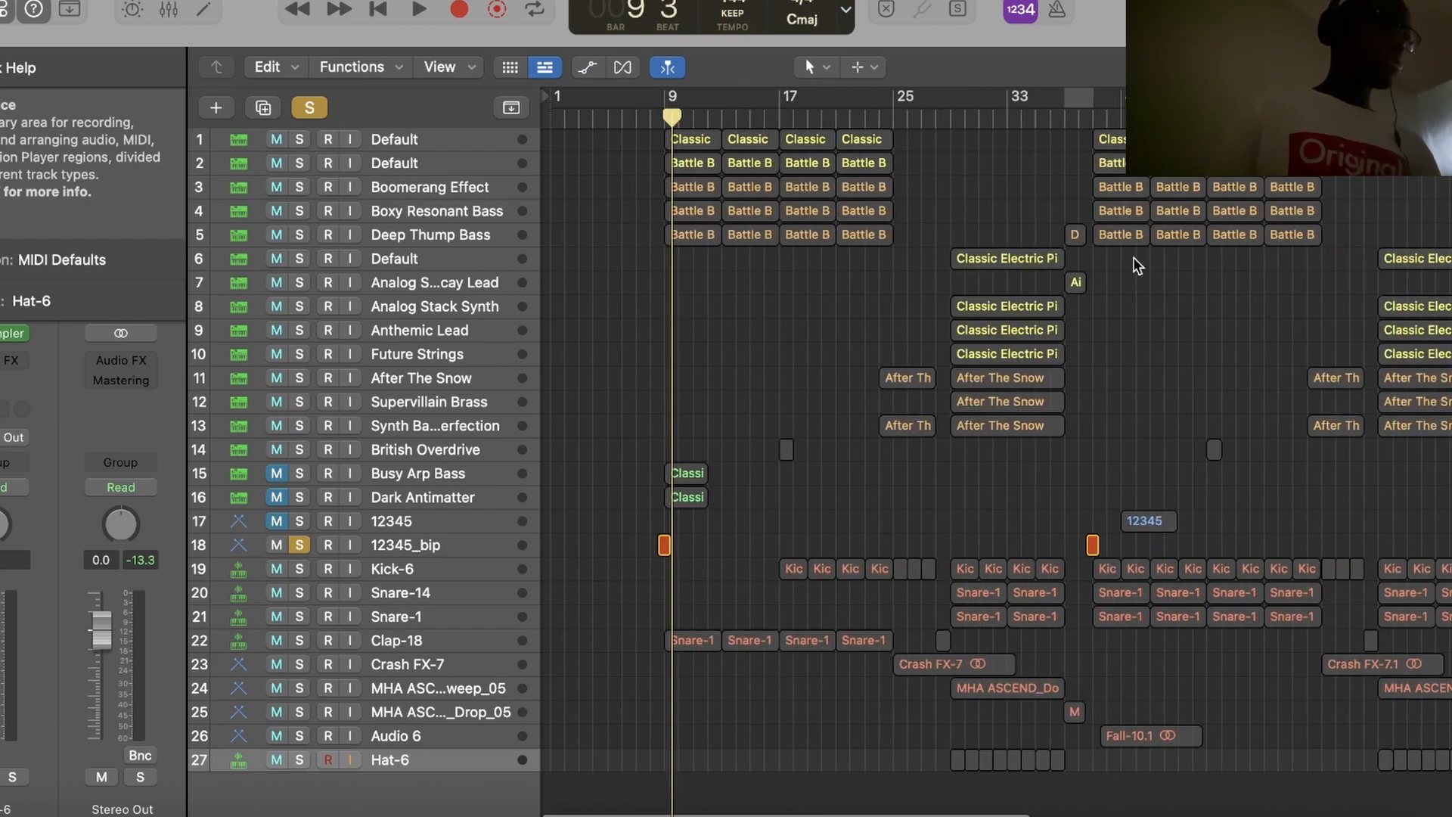
pyautogui.click(300, 544)
# Solo After The Snow, Supervillain Brass and Synth Bass Perfection, and play them together from bar 29.
pyautogui.hscroll(1, 293, 370)
pyautogui.moveTo(298, 367); pyautogui.dragTo(301, 411)
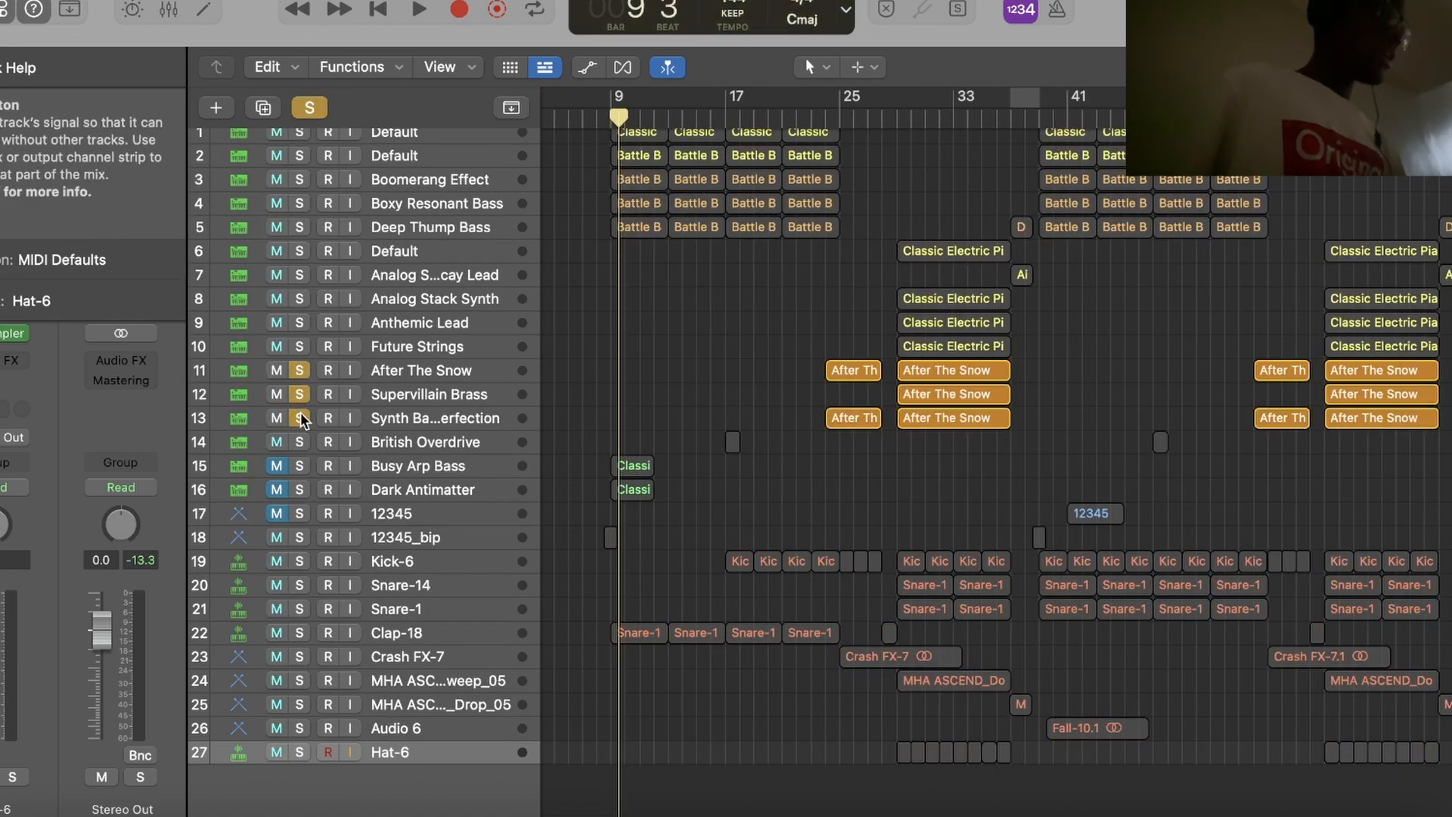
pyautogui.click(892, 119)
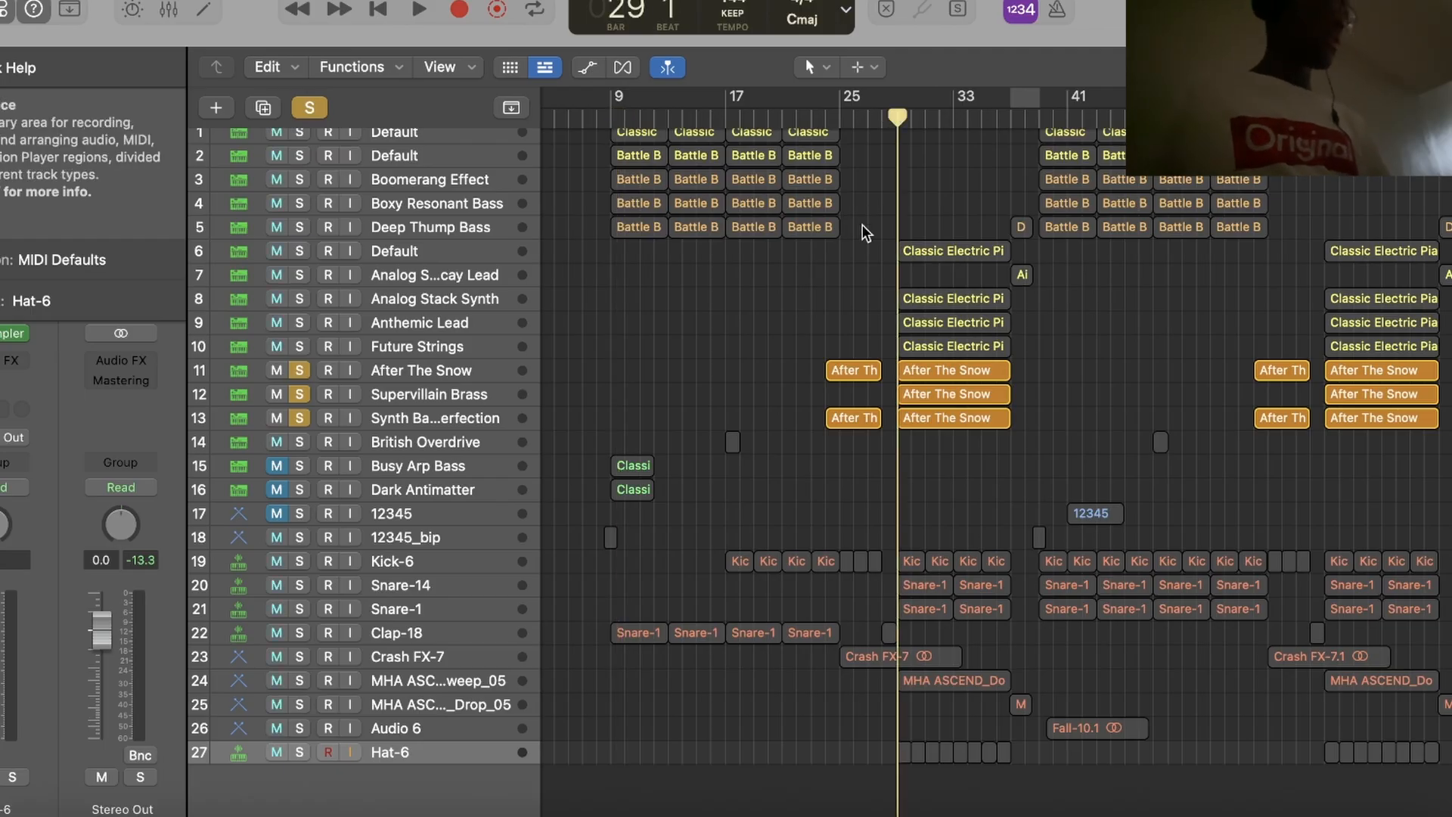
pyautogui.press('space')
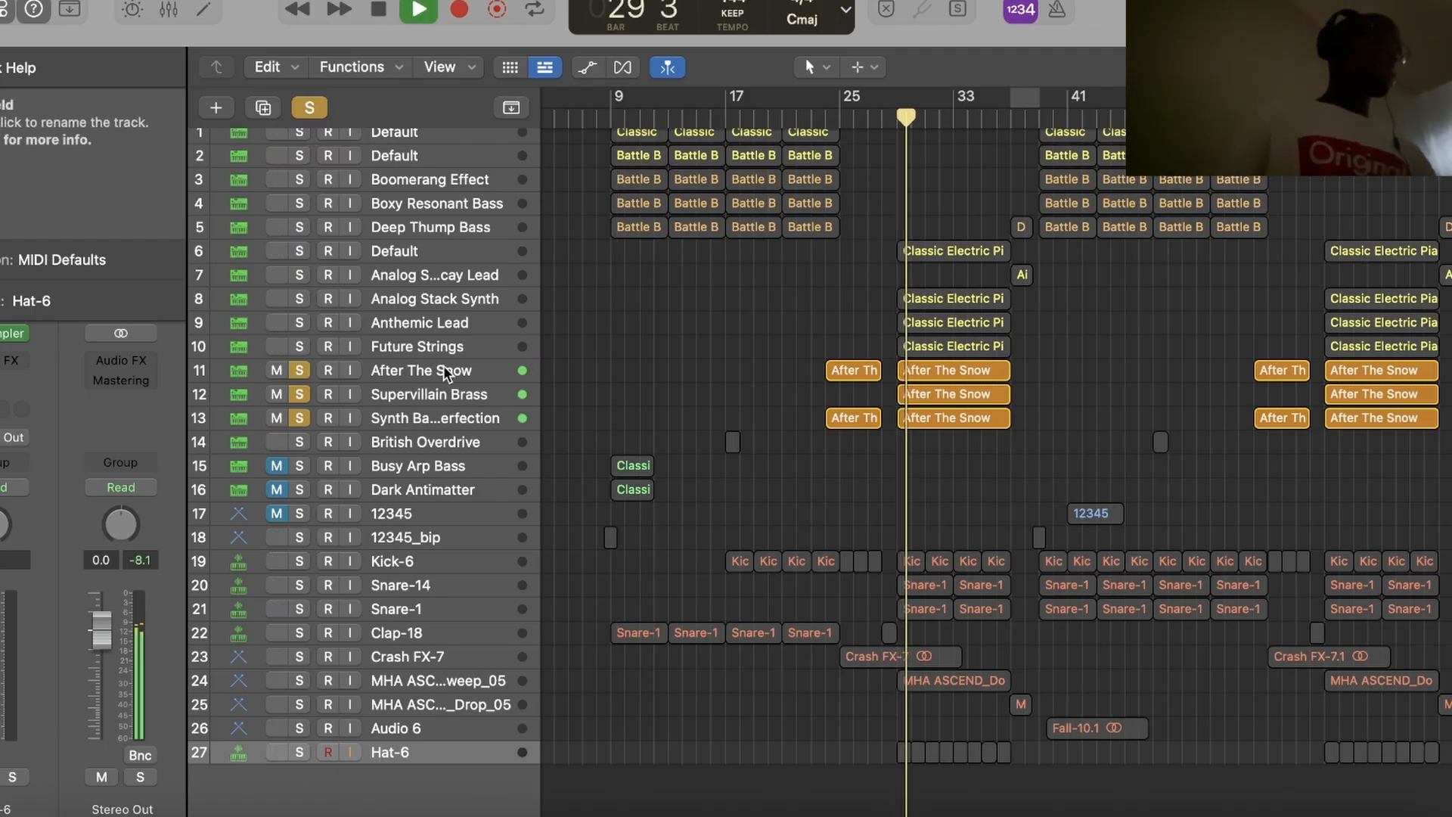
pyautogui.moveTo(1297, 67); pyautogui.dragTo(1322, 67)
pyautogui.scroll(10, 1030, 370)
pyautogui.scroll(3, 1030, 370)
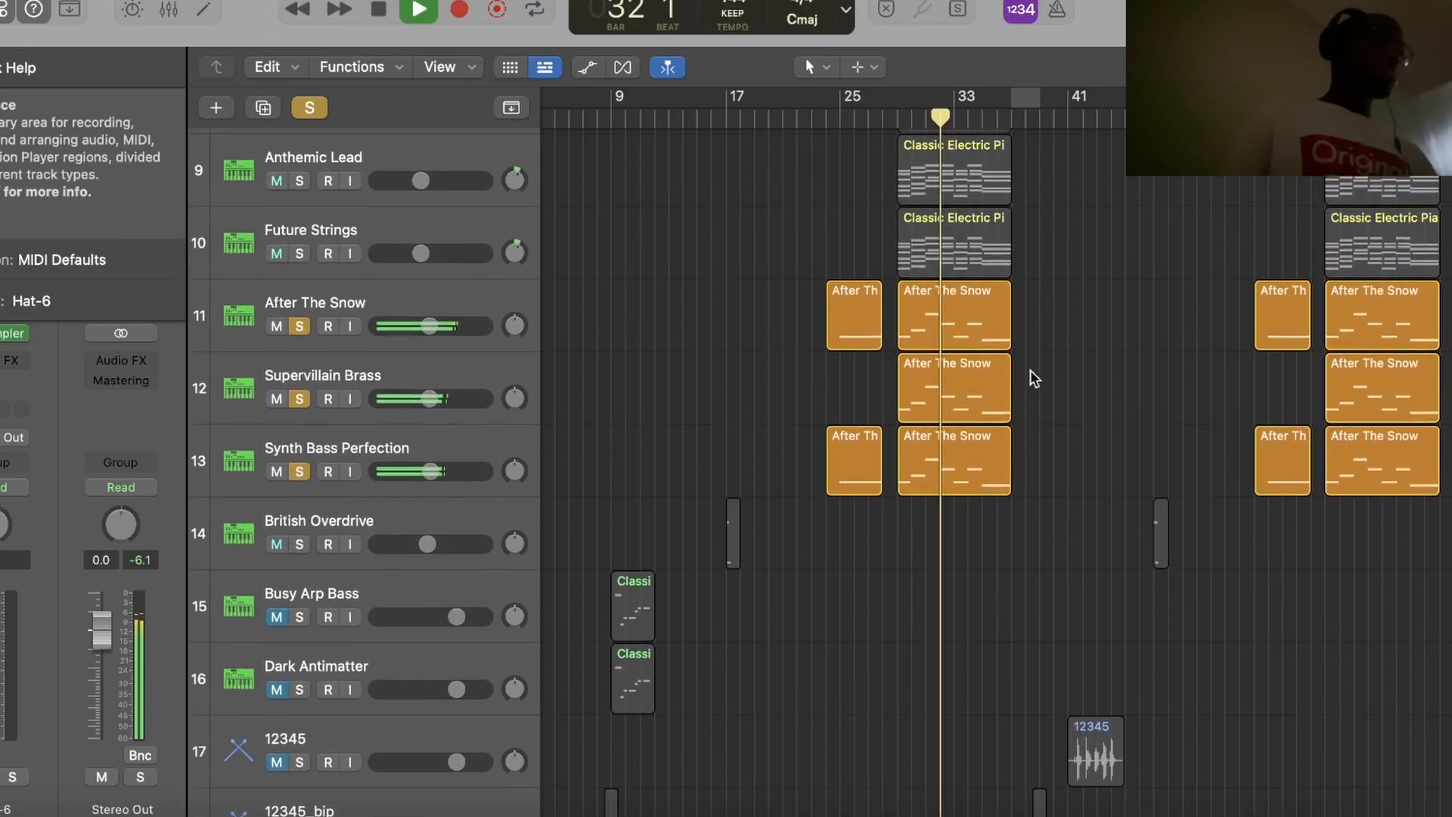
pyautogui.press('space')
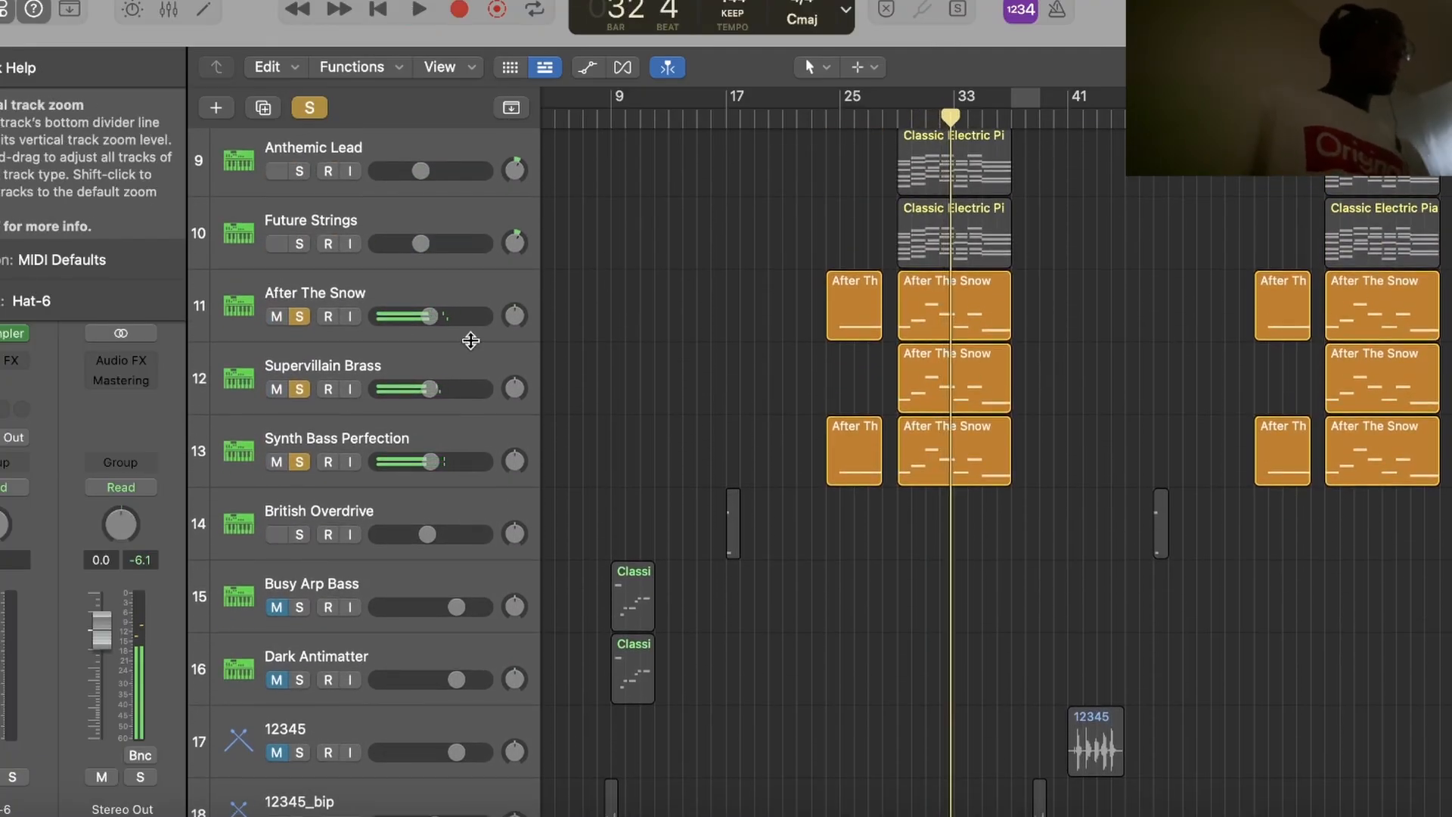
# Leave only After The Snow soloed, play it from bar 29, and select its track.
pyautogui.click(293, 387)
pyautogui.click(295, 458)
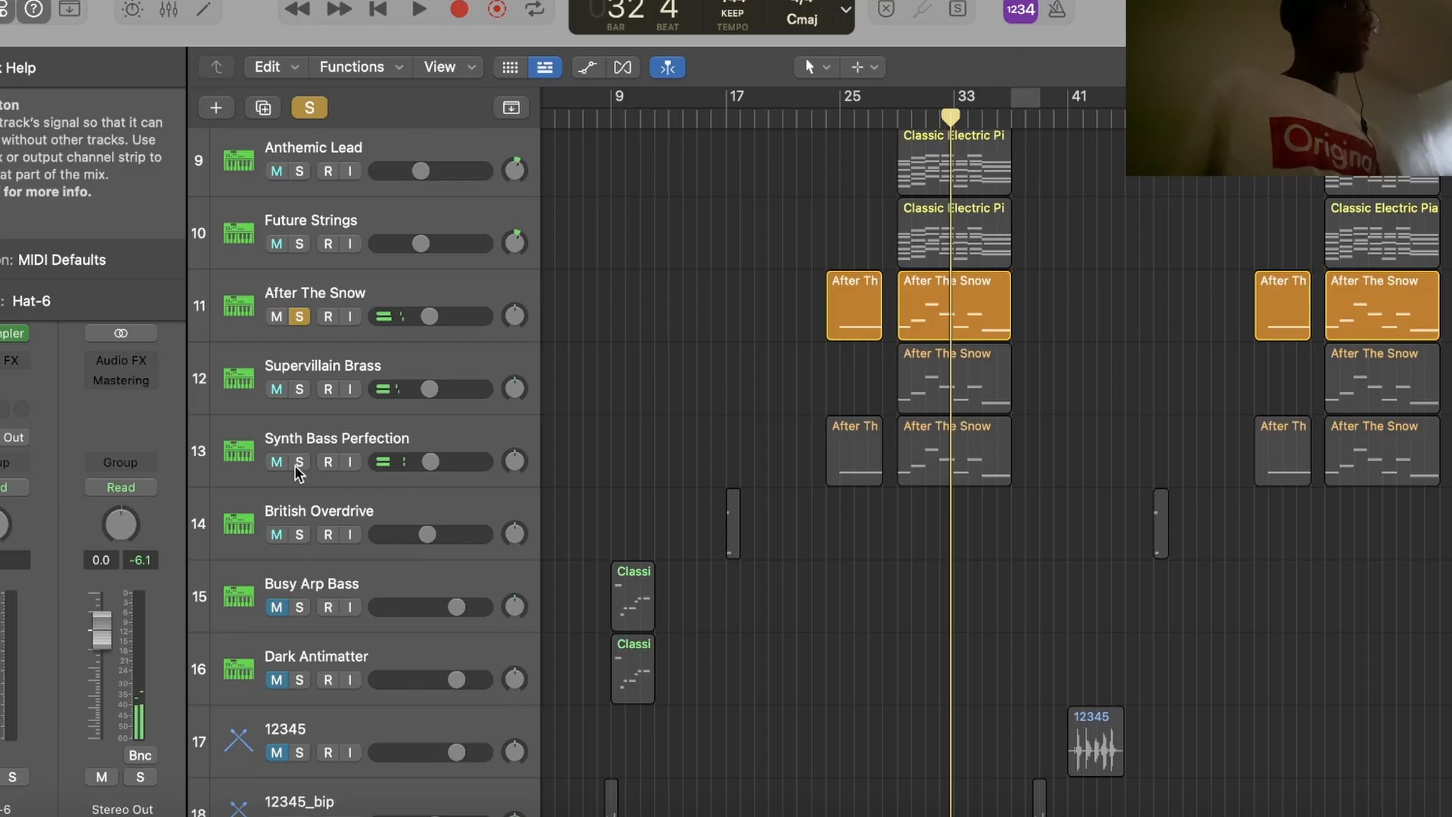
pyautogui.click(896, 117)
pyautogui.press('space')
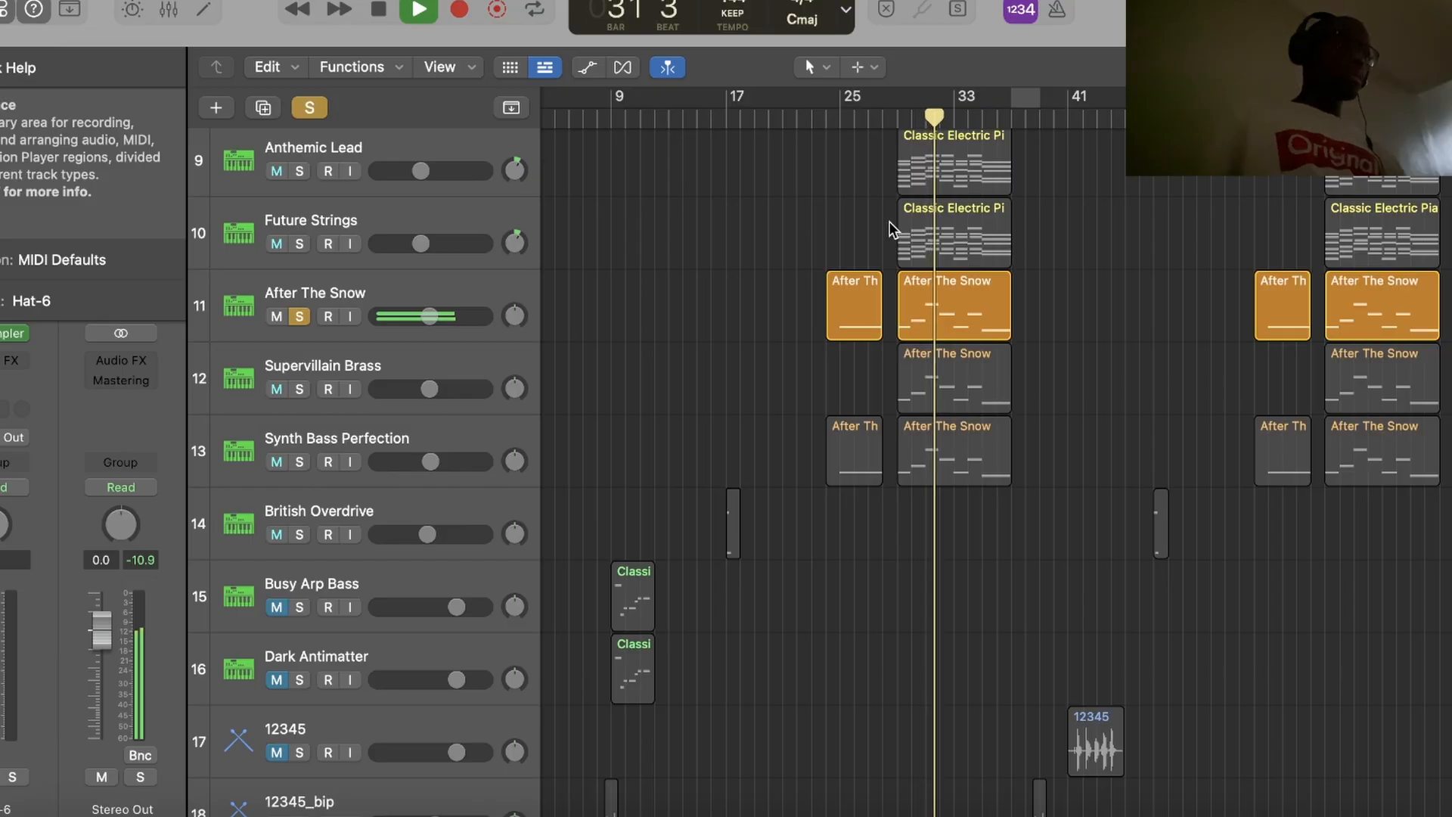
pyautogui.press('space')
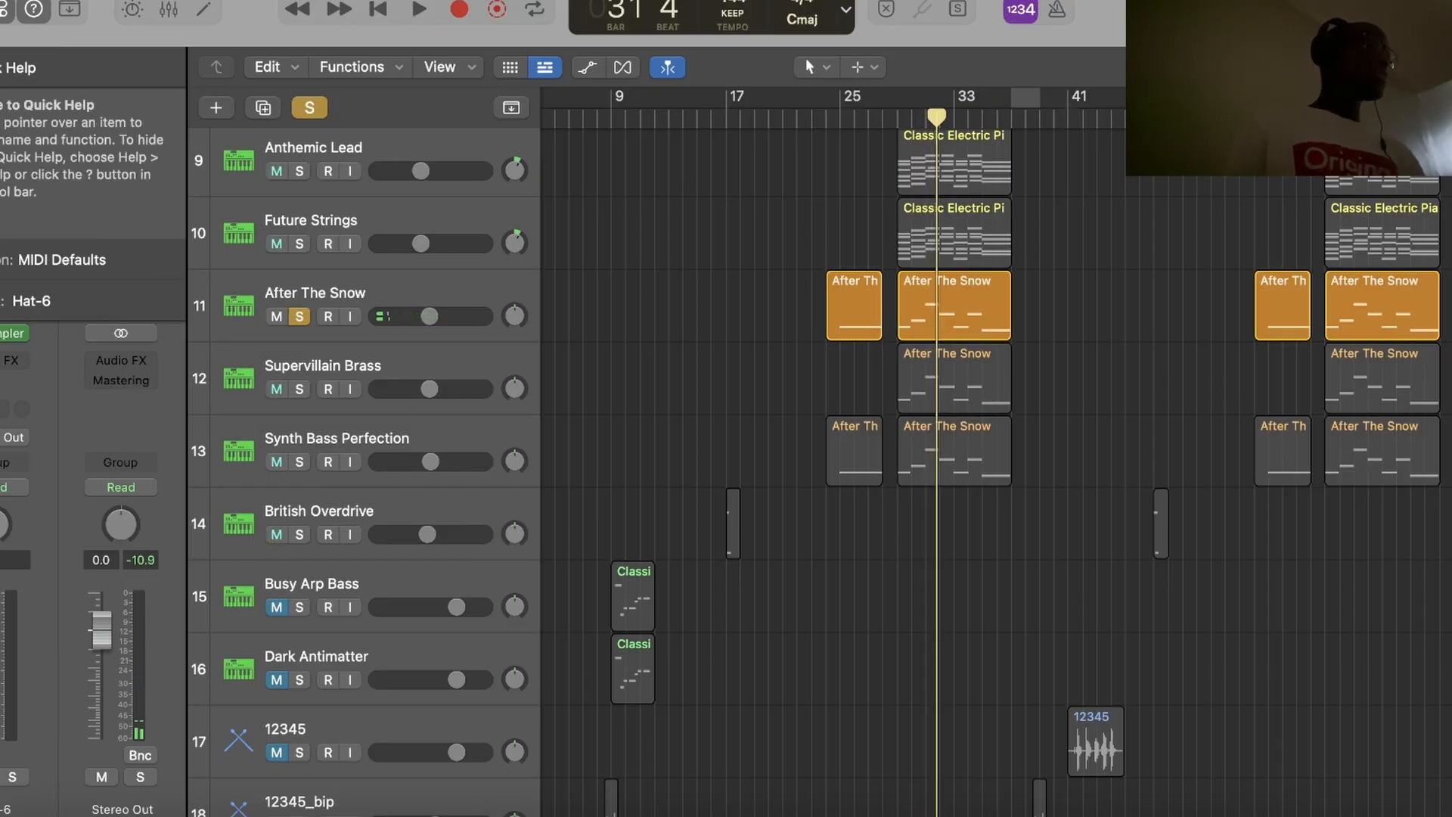
pyautogui.click(2, 68)
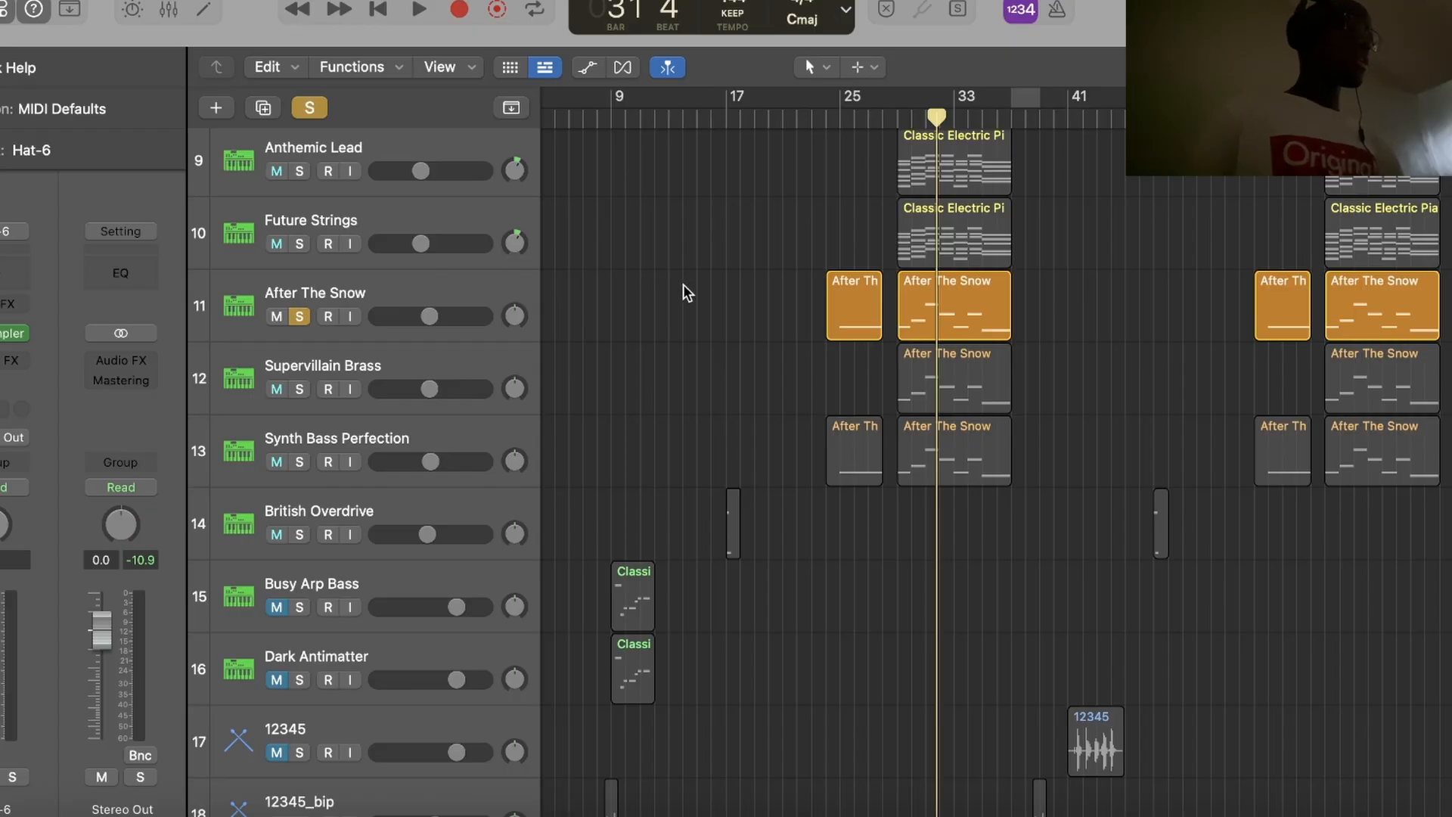
pyautogui.click(456, 295)
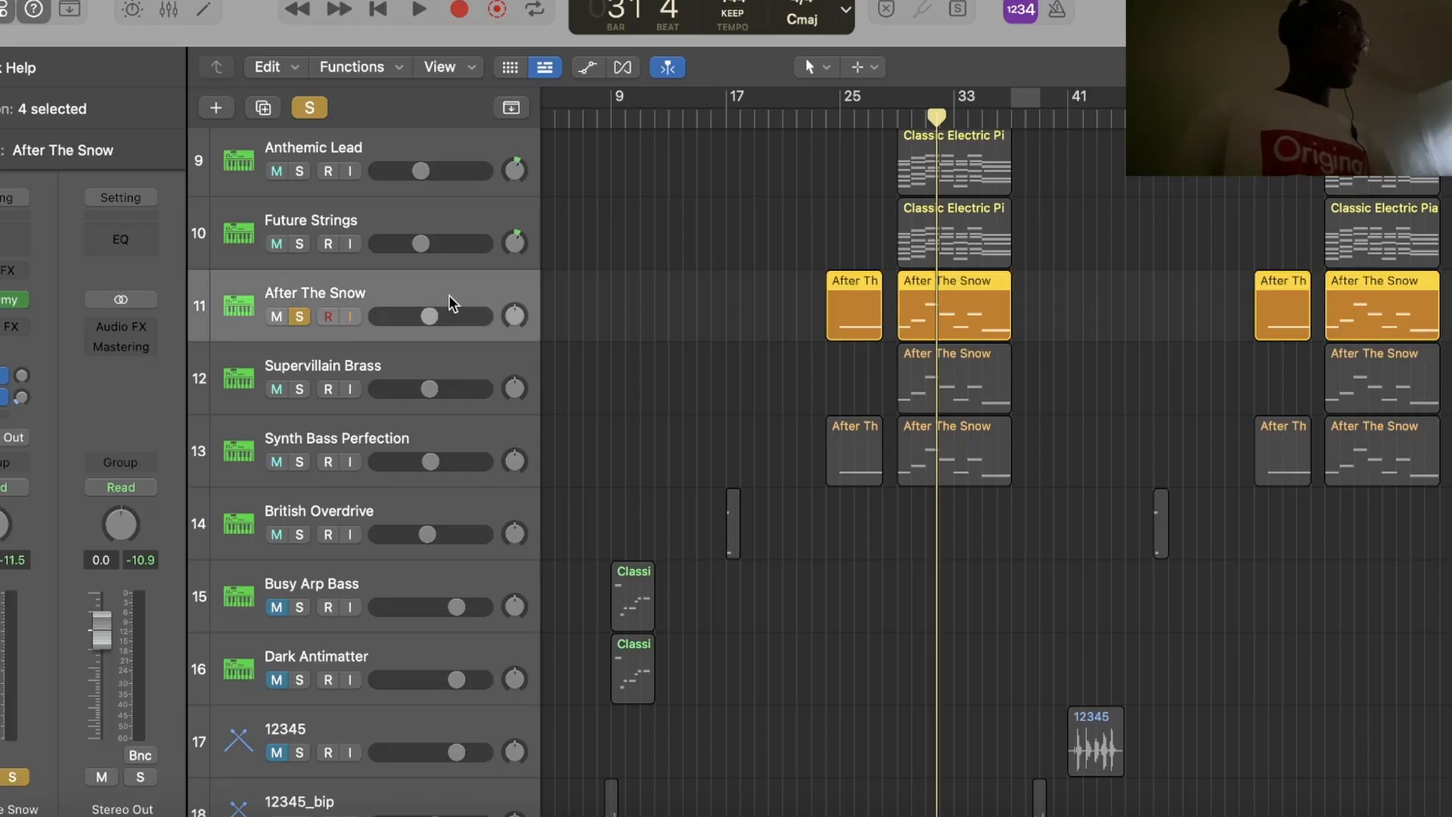
# Switch the solo from After The Snow to Supervillain Brass and play it from bar 31.
pyautogui.click(462, 354)
pyautogui.click(298, 389)
pyautogui.click(299, 317)
pyautogui.press('space')
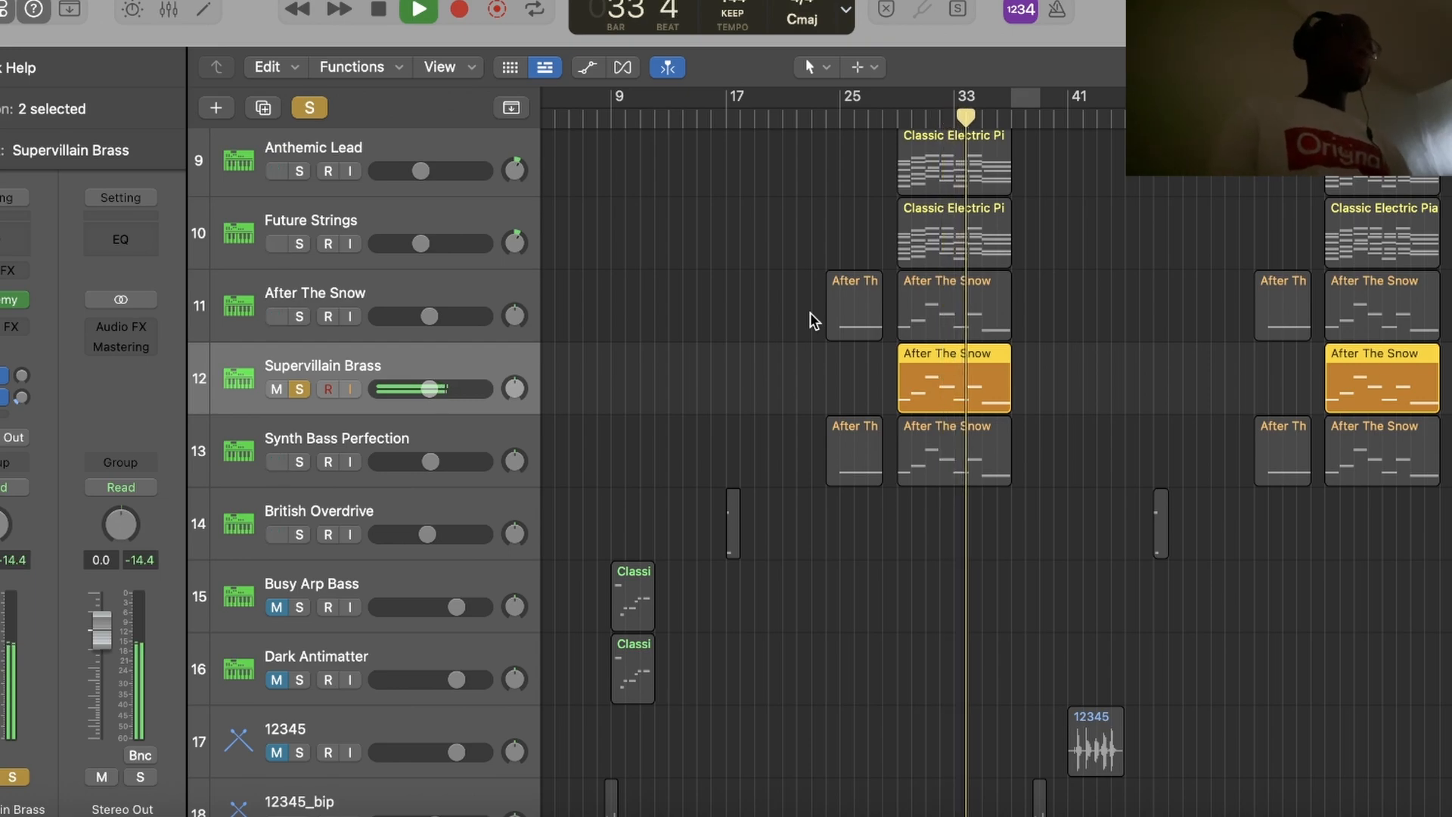
pyautogui.press('space')
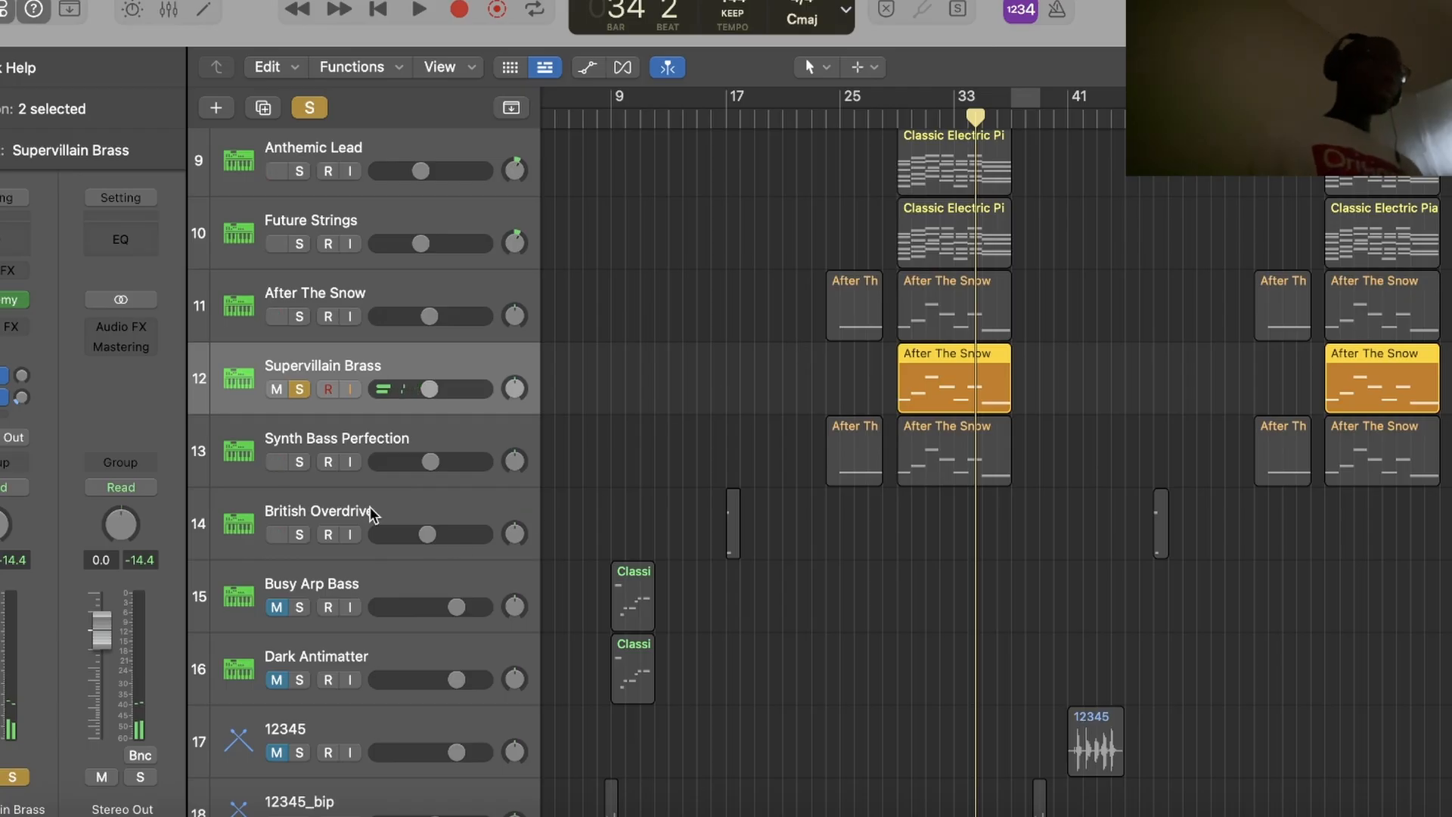
# Switch the solo from Supervillain Brass to Synth Bass Perfection and play it from bar 34.
pyautogui.click(302, 462)
pyautogui.click(301, 387)
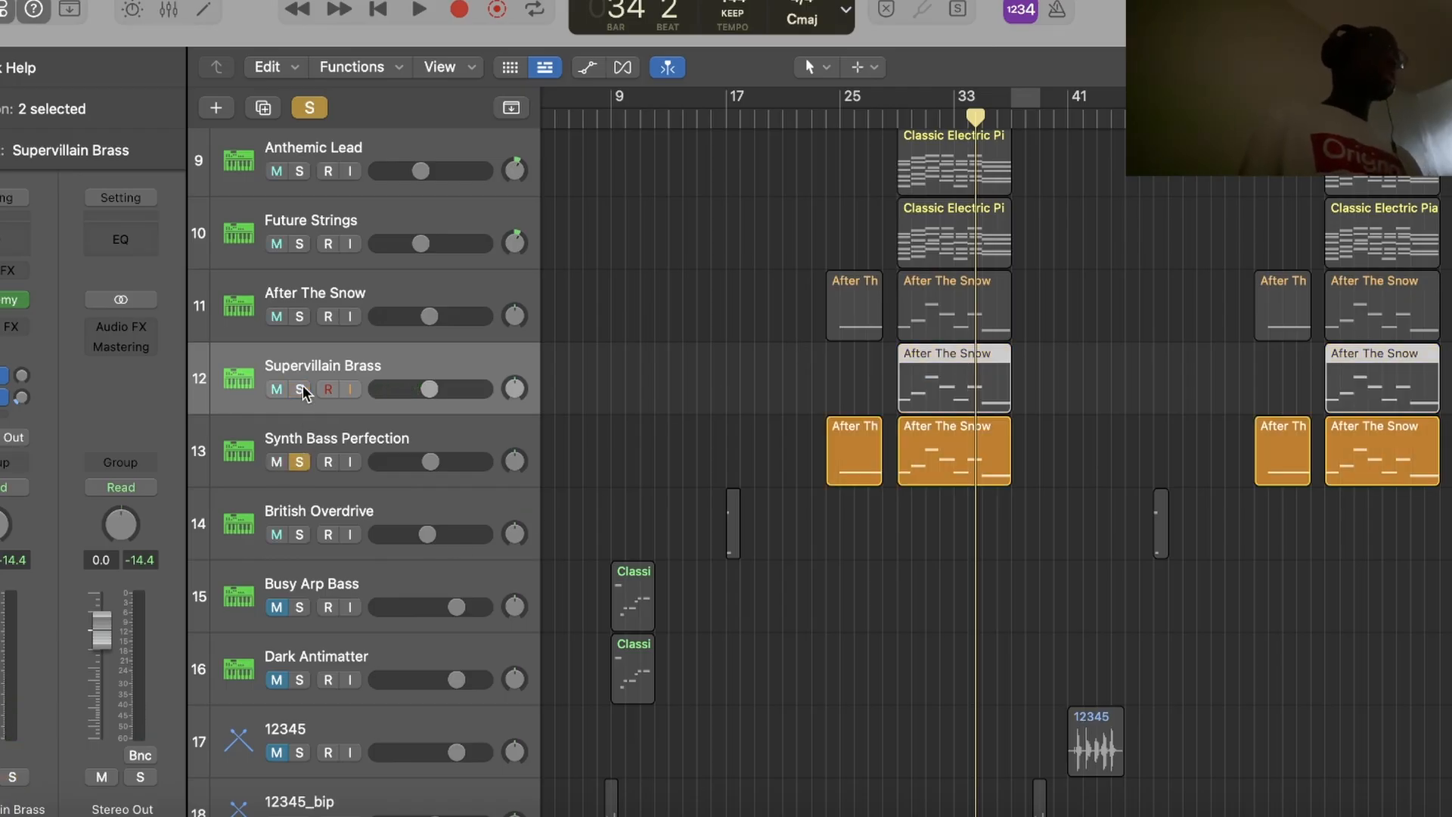
pyautogui.press('space')
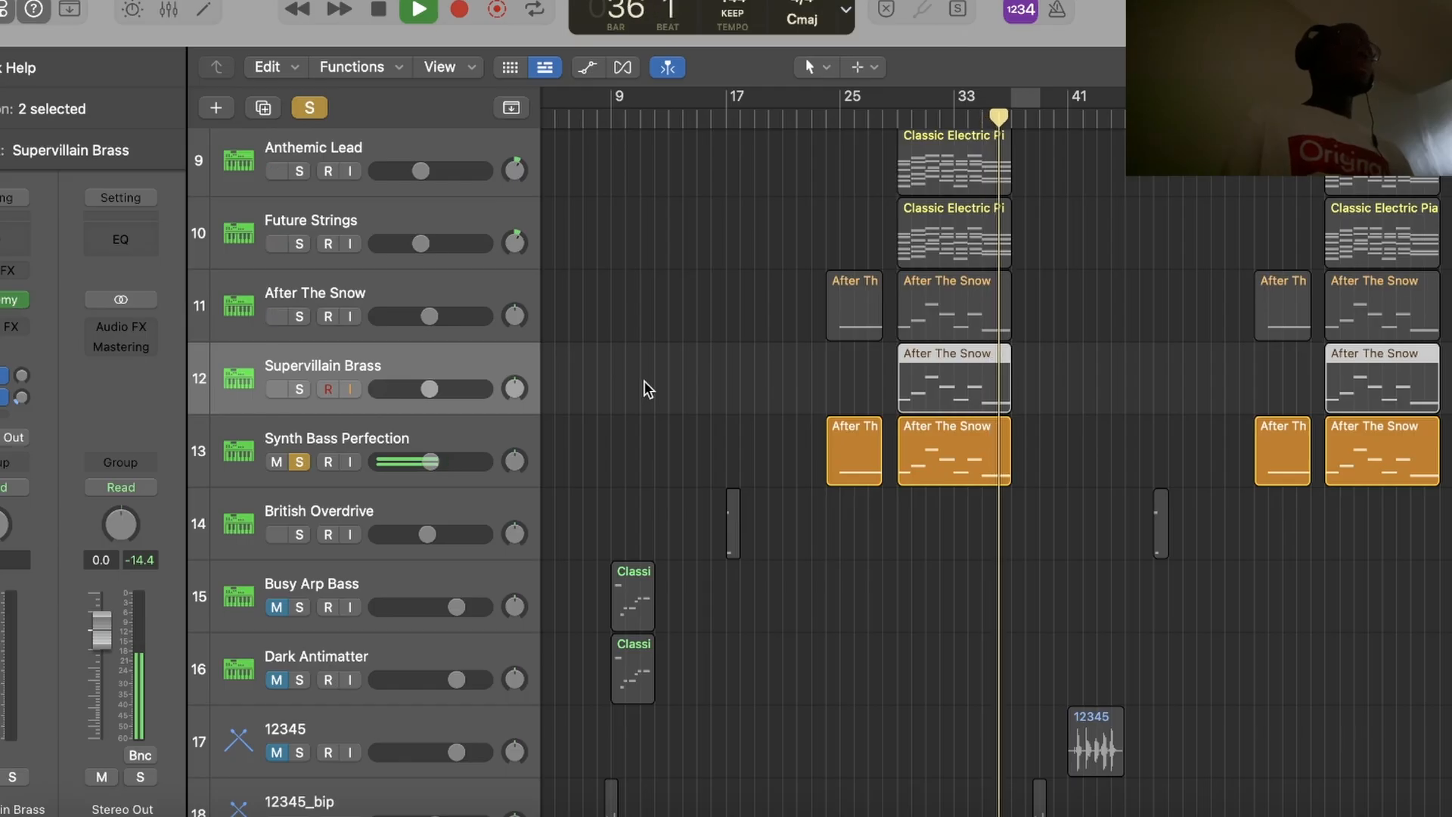
pyautogui.press('space')
pyautogui.scroll(5, 644, 382)
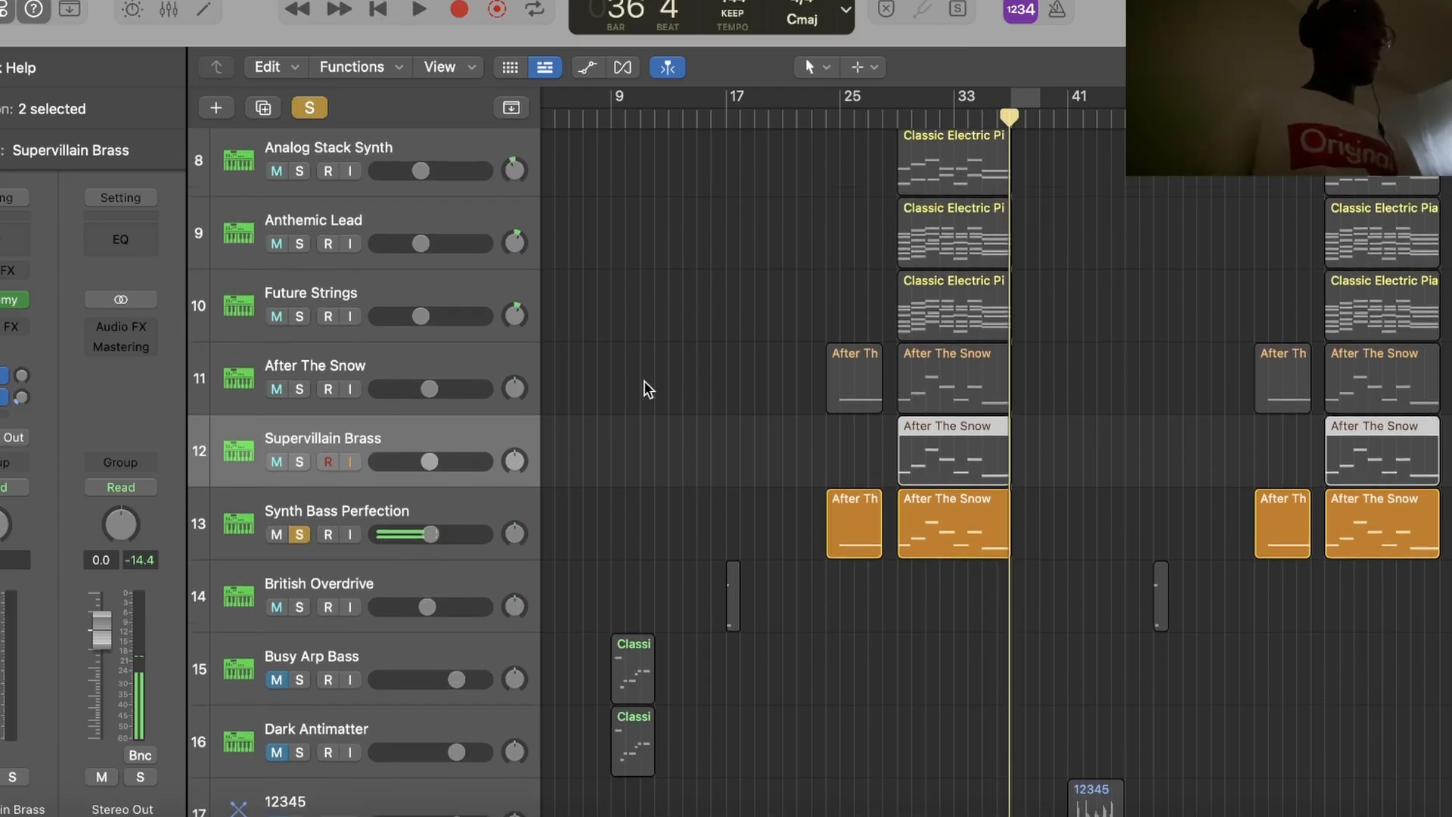
pyautogui.scroll(-3, 563, 409)
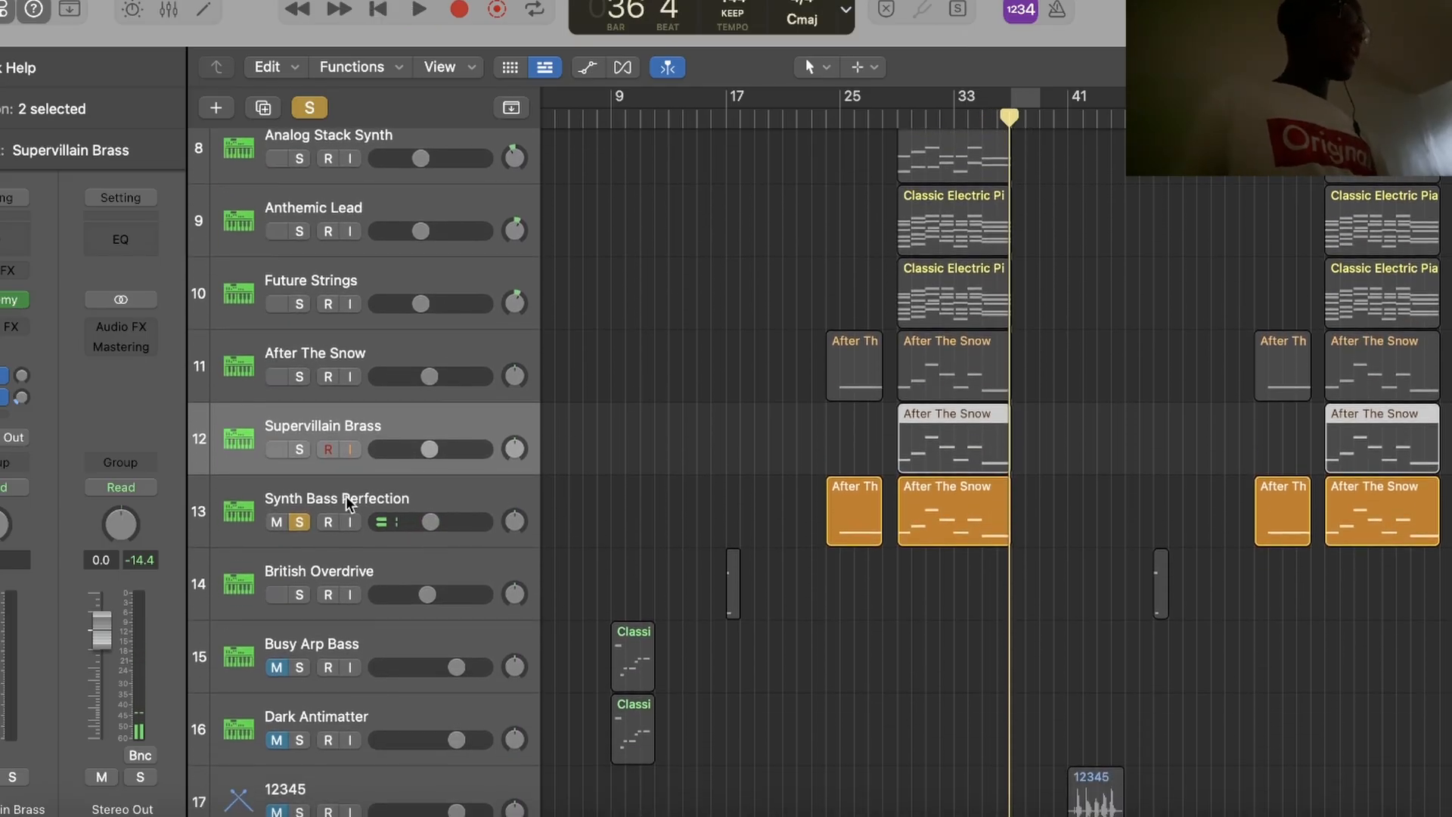
# Switch the solo to British Overdrive, play its first region, and return the playhead to bar 17.
pyautogui.click(300, 522)
pyautogui.click(300, 595)
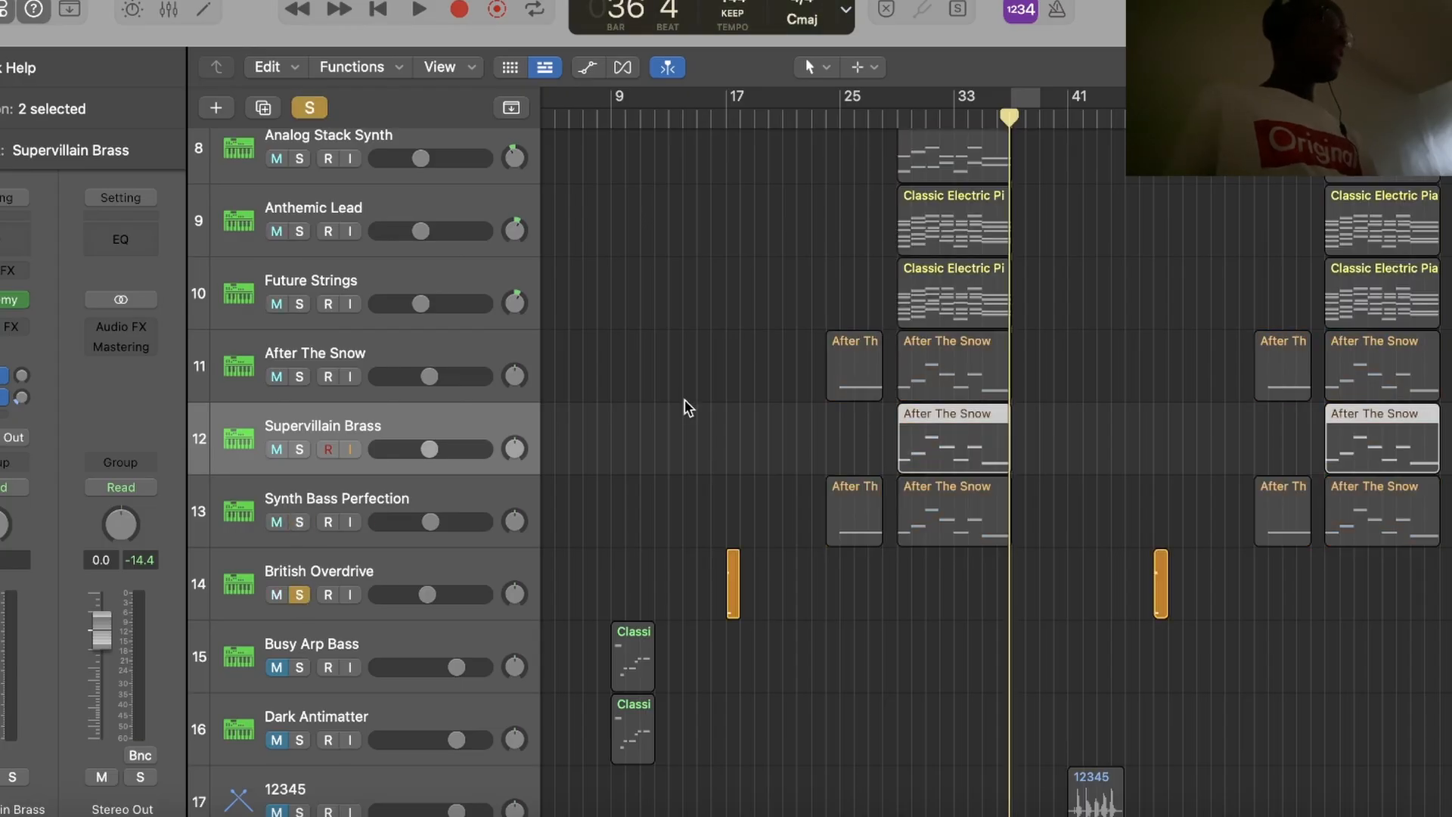
pyautogui.click(711, 121)
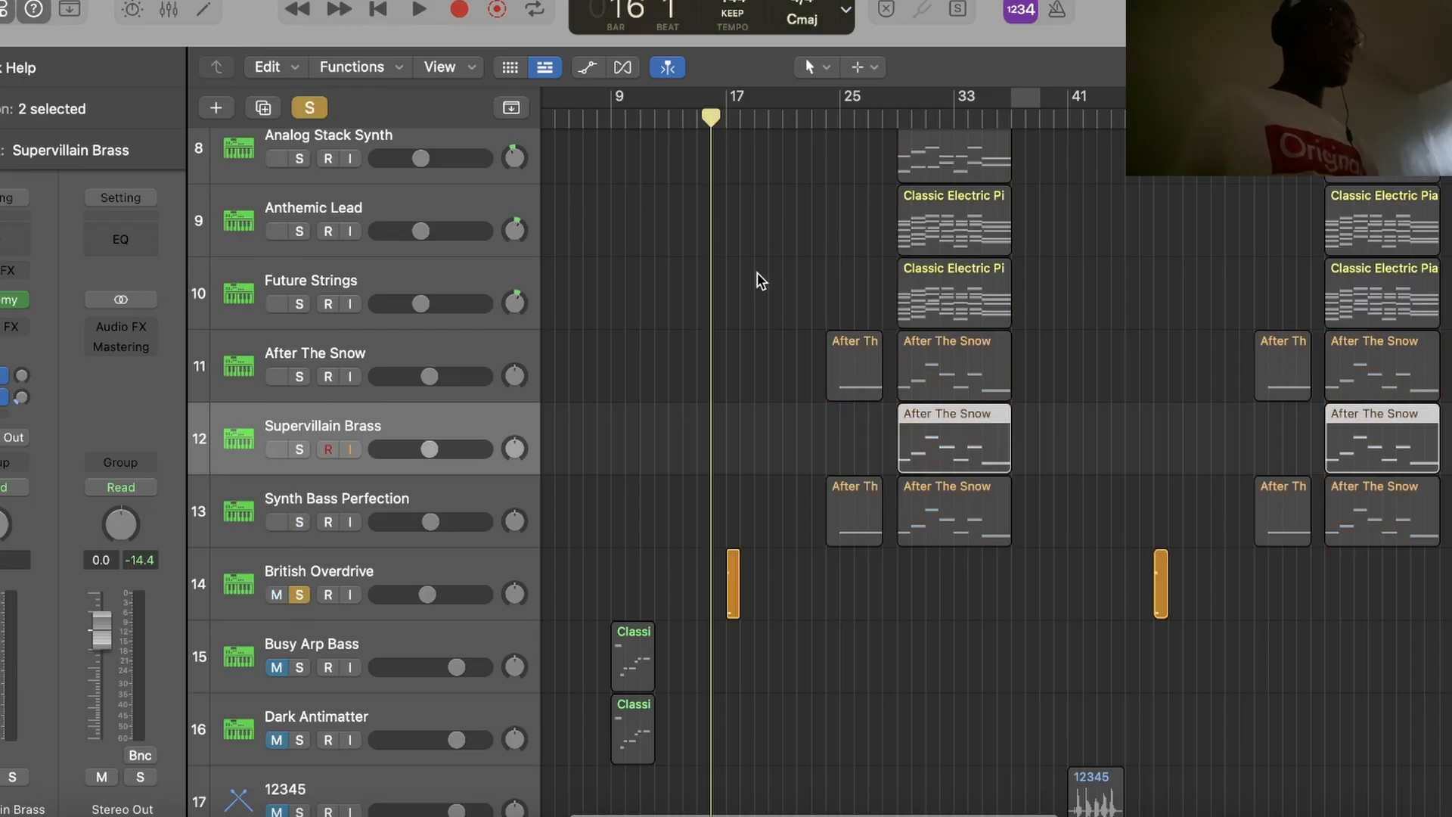
pyautogui.press('super+Right')
pyautogui.press('super+Right')
pyautogui.press('space')
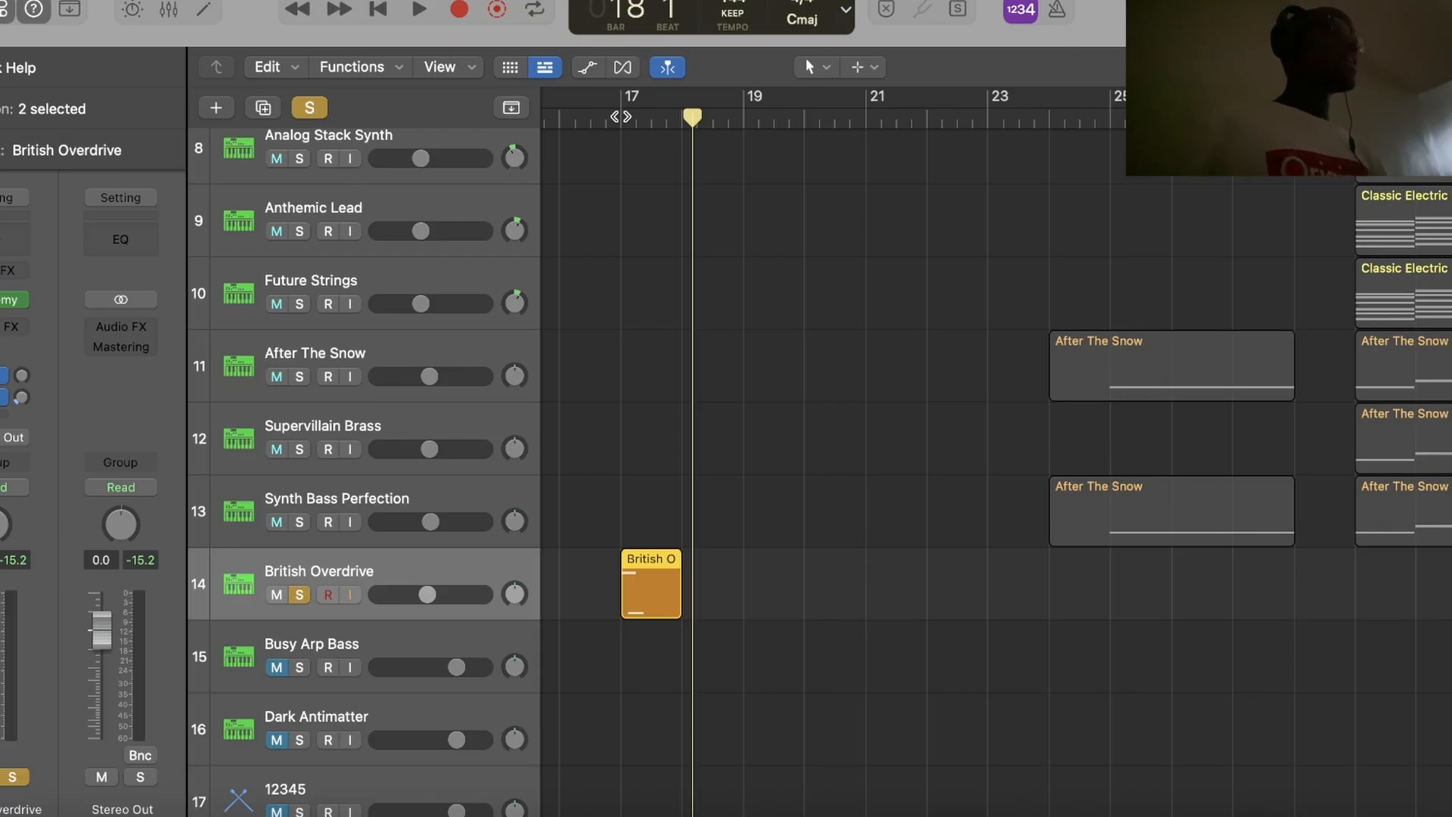
pyautogui.click(621, 117)
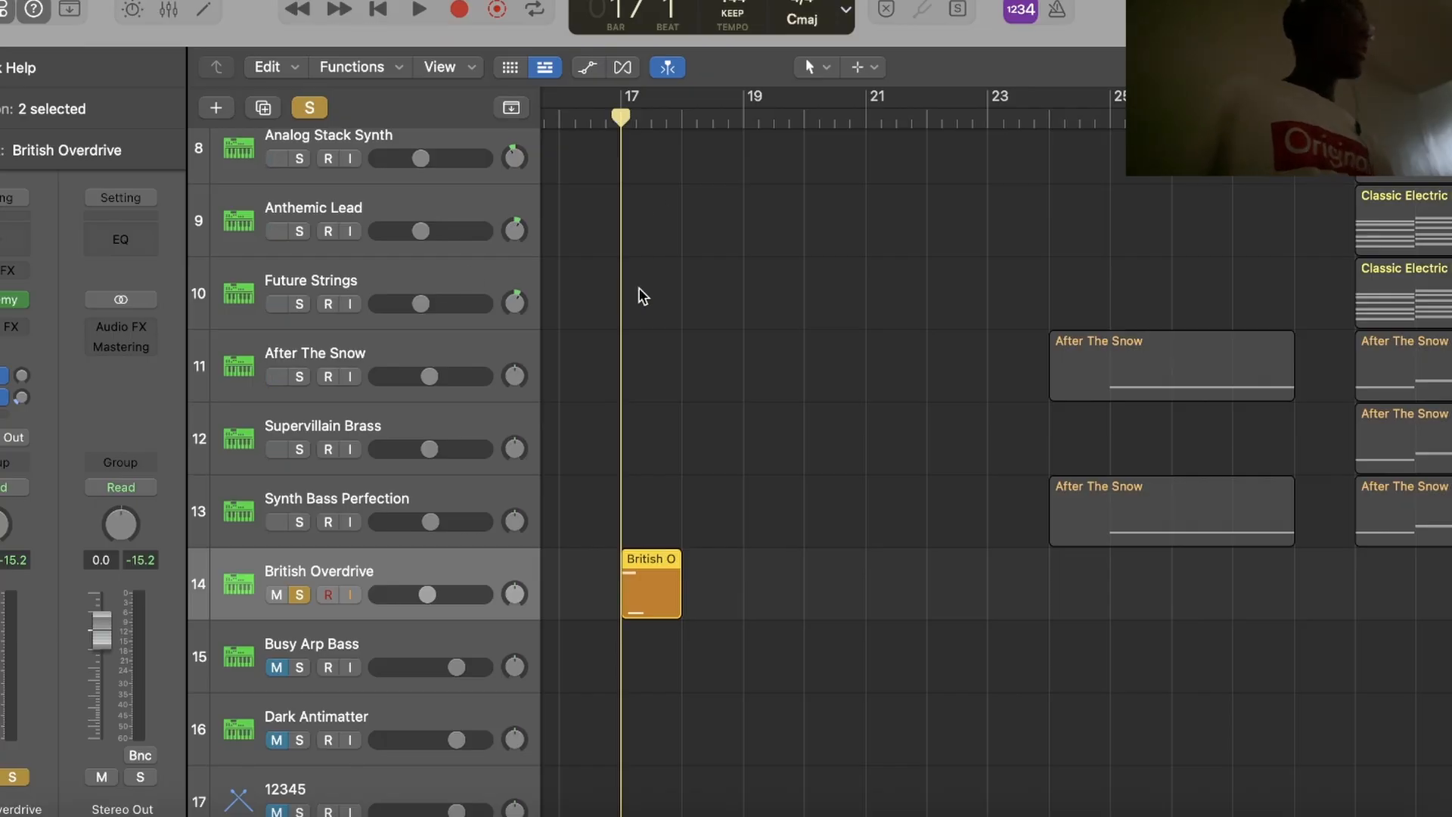
# Clear the British Overdrive solo and solo Boomerang Effect, Boxy Resonant Bass and Deep Thump Bass together.
pyautogui.scroll(8, 639, 293)
pyautogui.hscroll(-5, 639, 287)
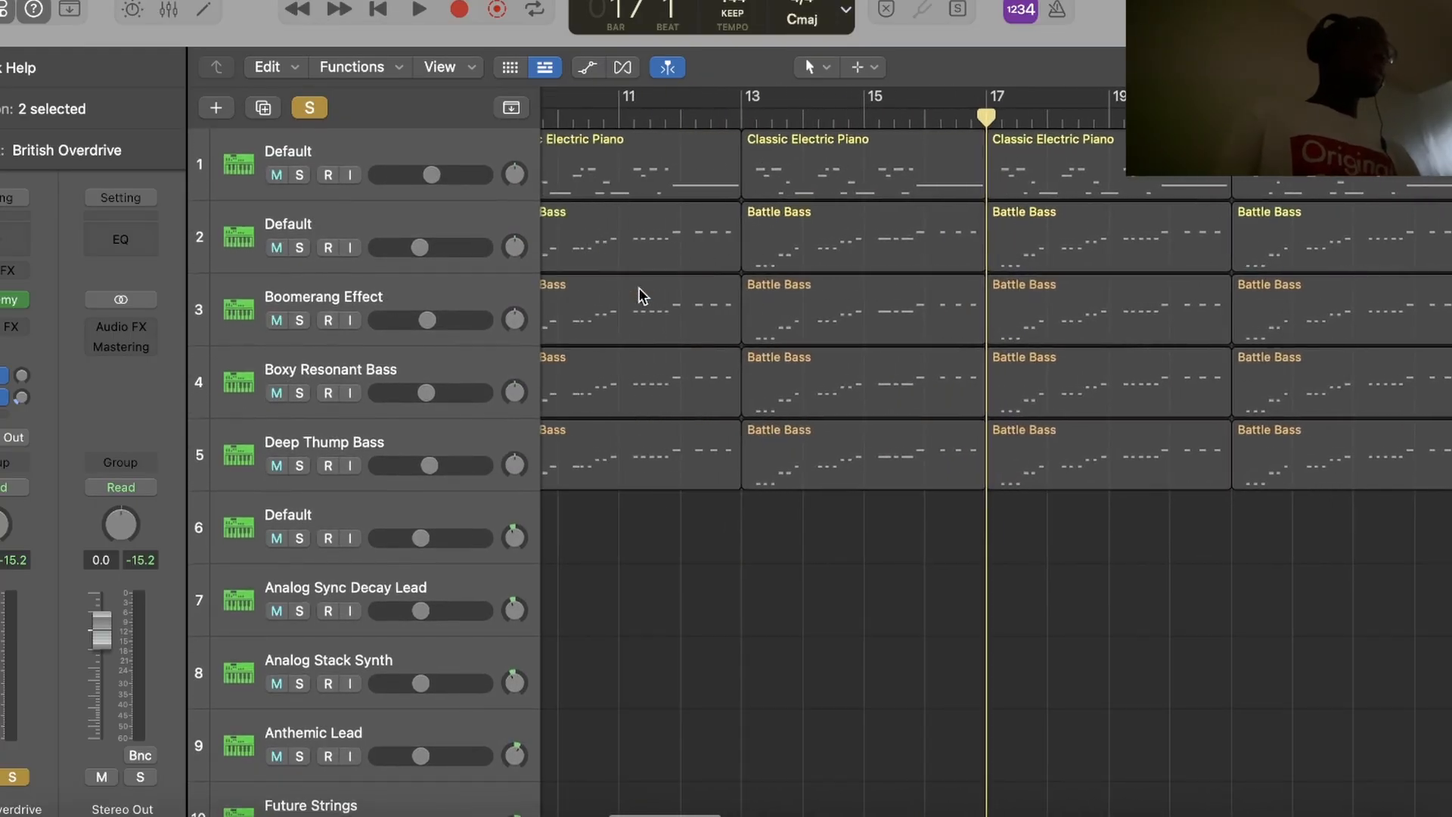
pyautogui.scroll(-3, 638, 287)
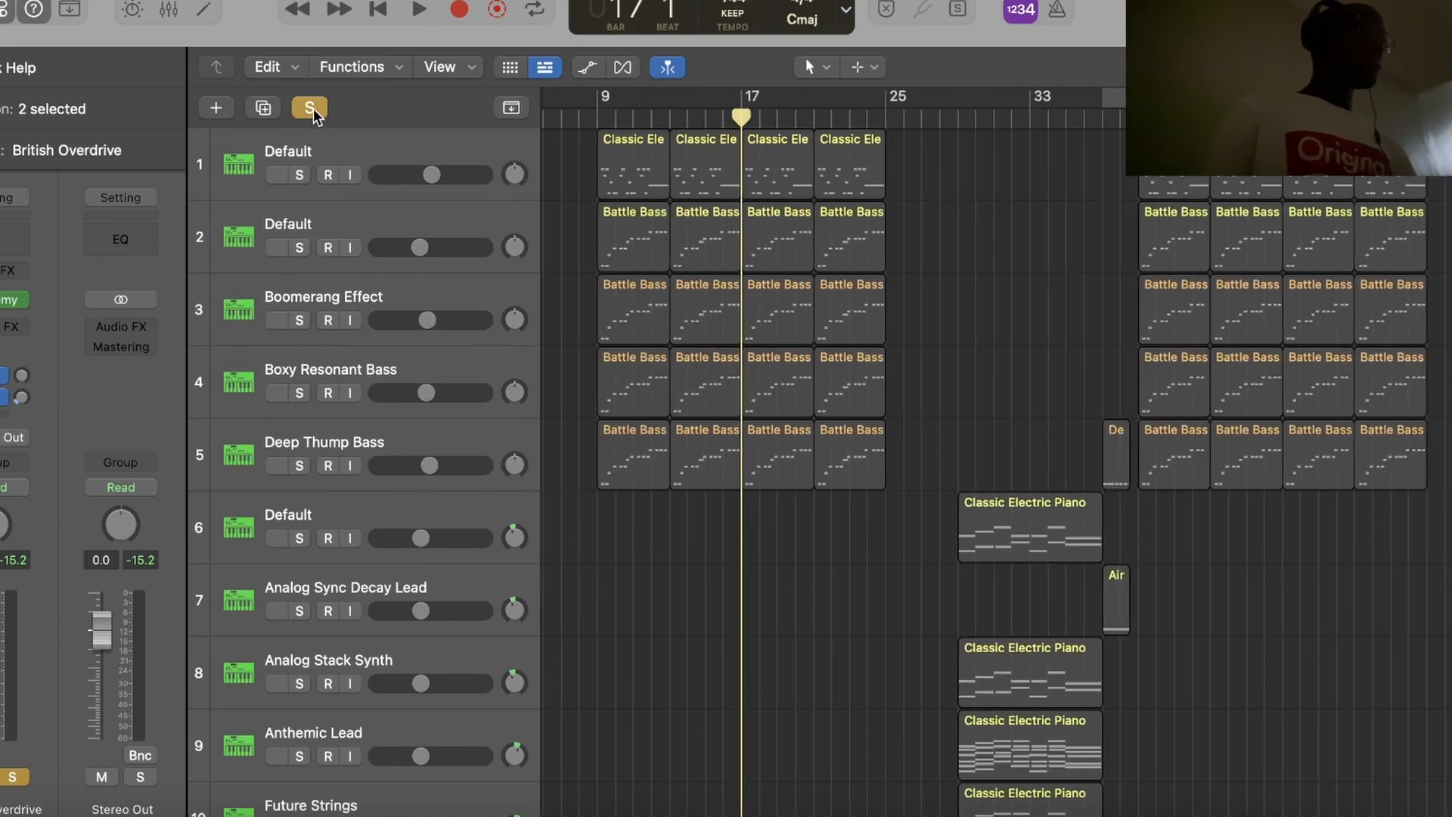
pyautogui.click(312, 110)
pyautogui.moveTo(301, 320); pyautogui.dragTo(303, 460)
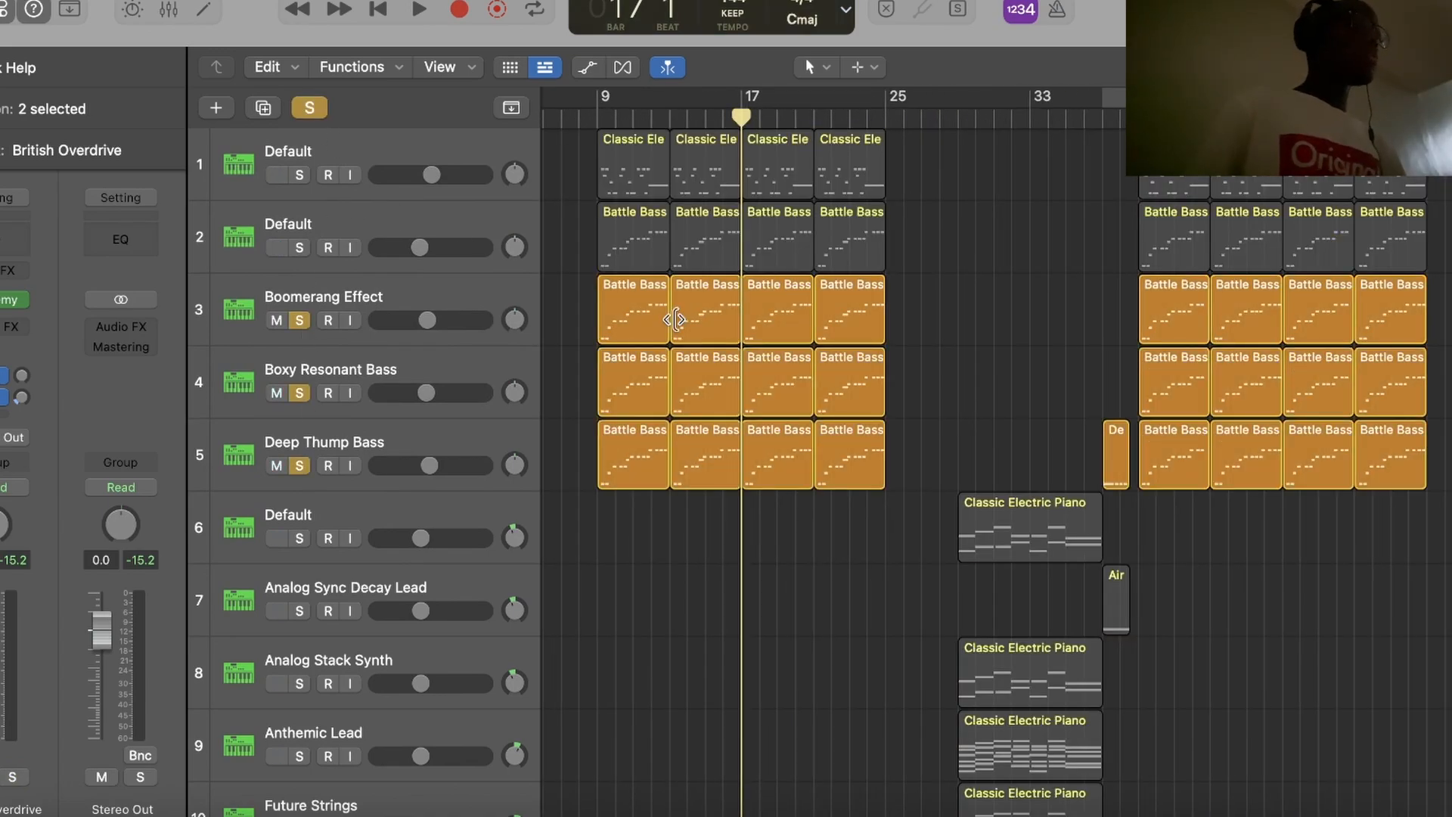
pyautogui.scroll(3, 674, 319)
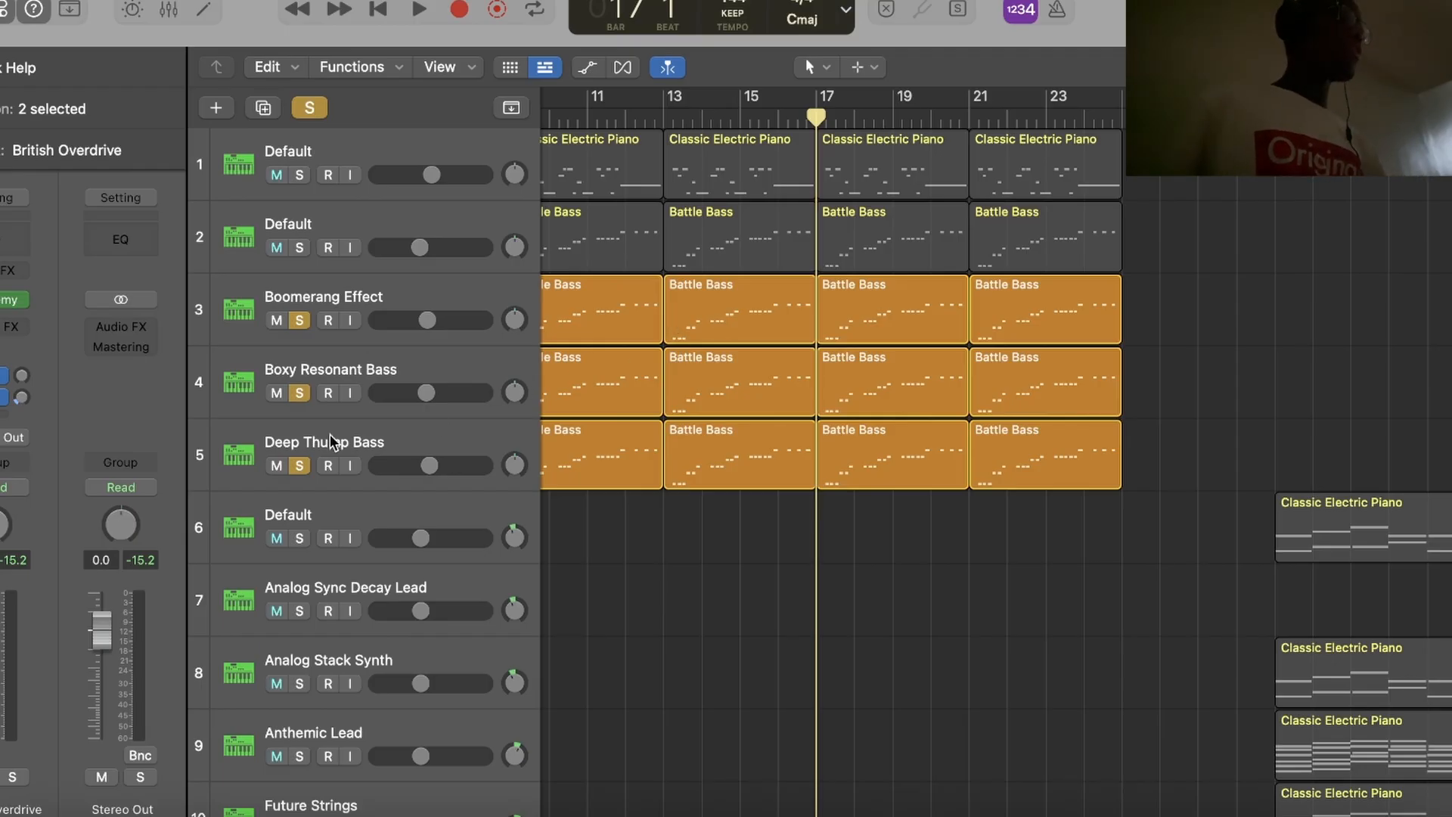
# Turn off the solos of Boxy Resonant Bass and Deep Thump Bass, and play Boomerang Effect from bar 17.
pyautogui.moveTo(291, 395); pyautogui.dragTo(303, 460)
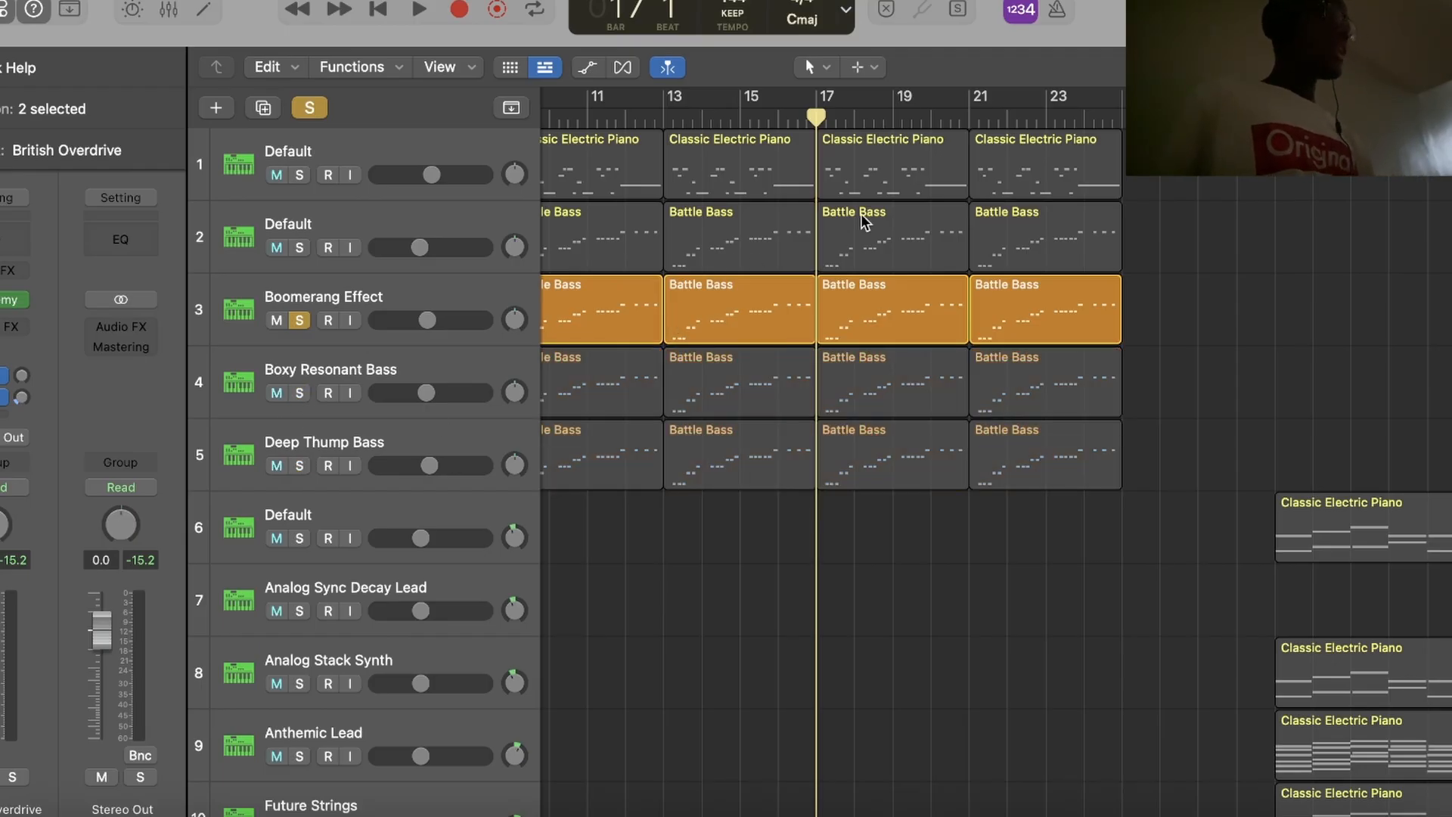
pyautogui.press('space')
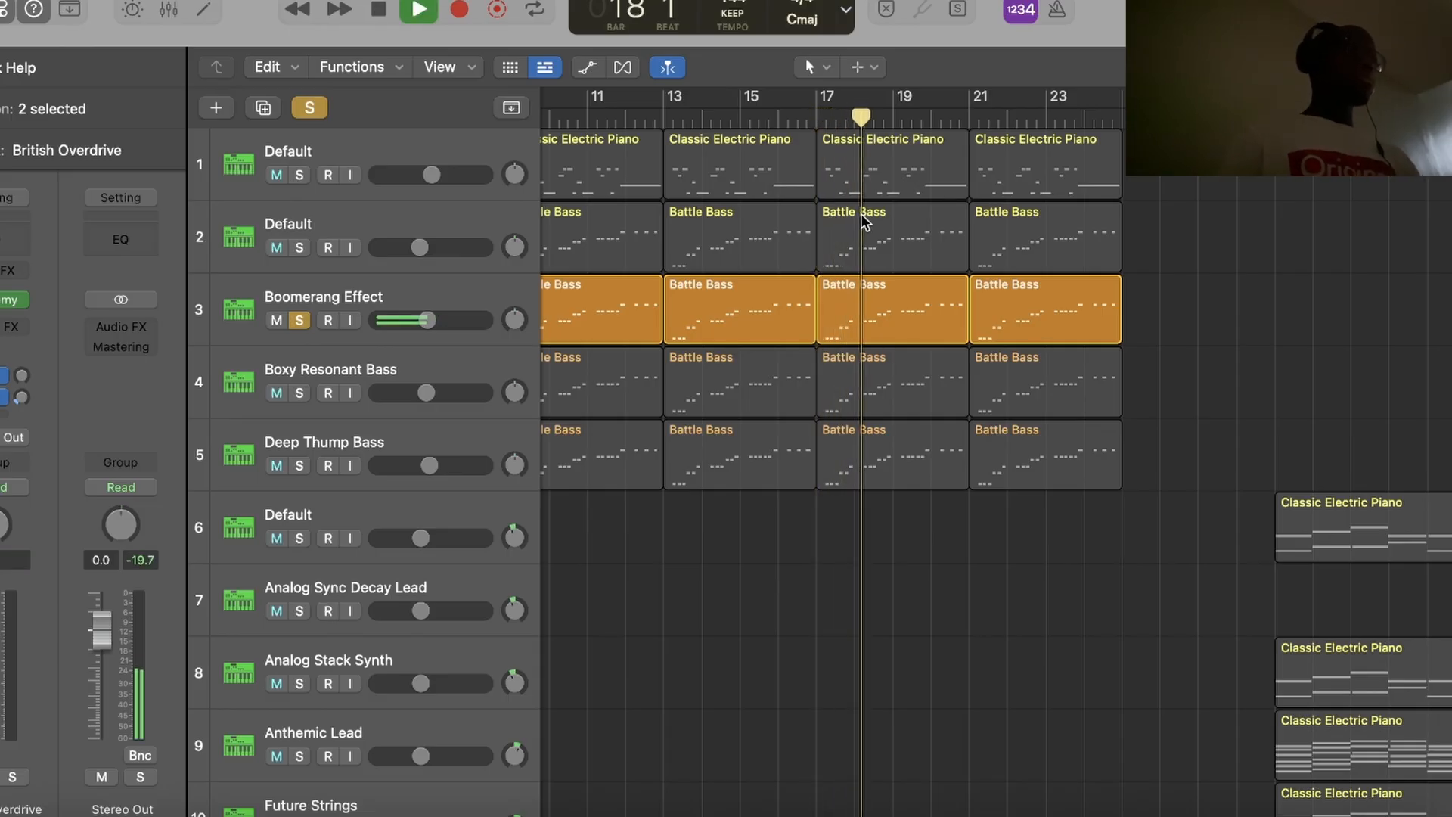
pyautogui.press('space')
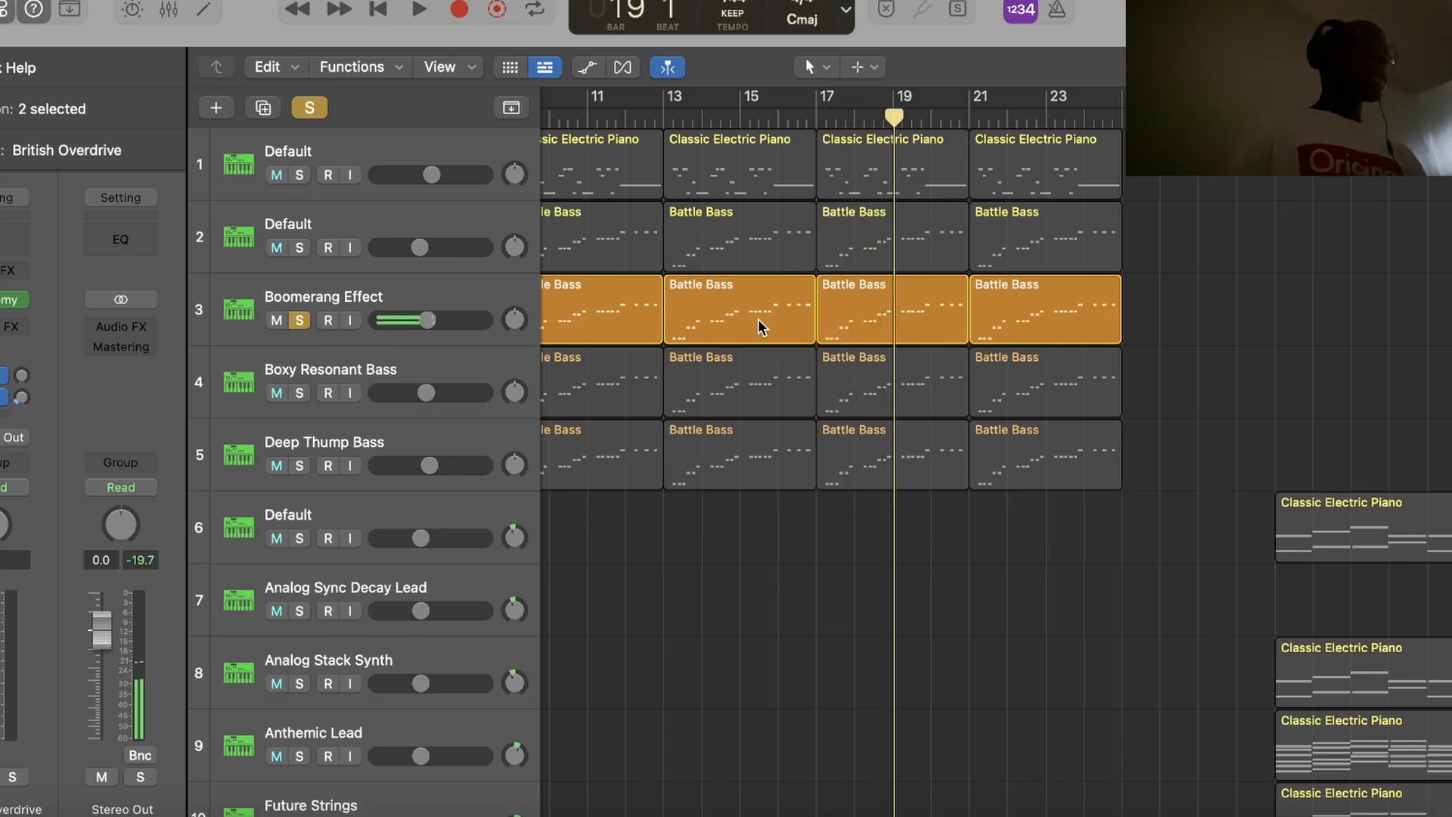
# Switch the solo from Boomerang Effect to Boxy Resonant Bass and play it from bar 19.
pyautogui.click(299, 393)
pyautogui.click(299, 320)
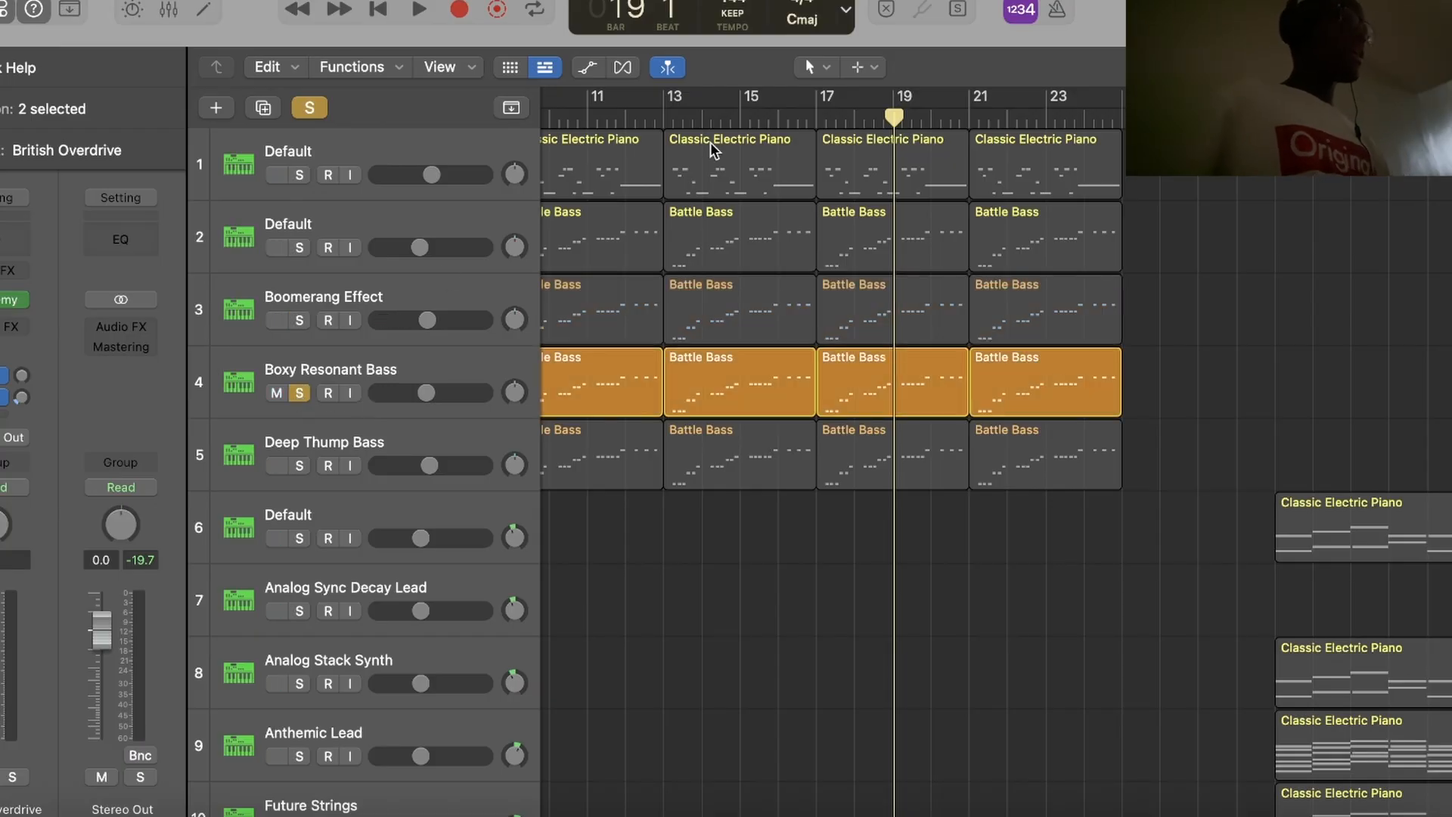
pyautogui.press('space')
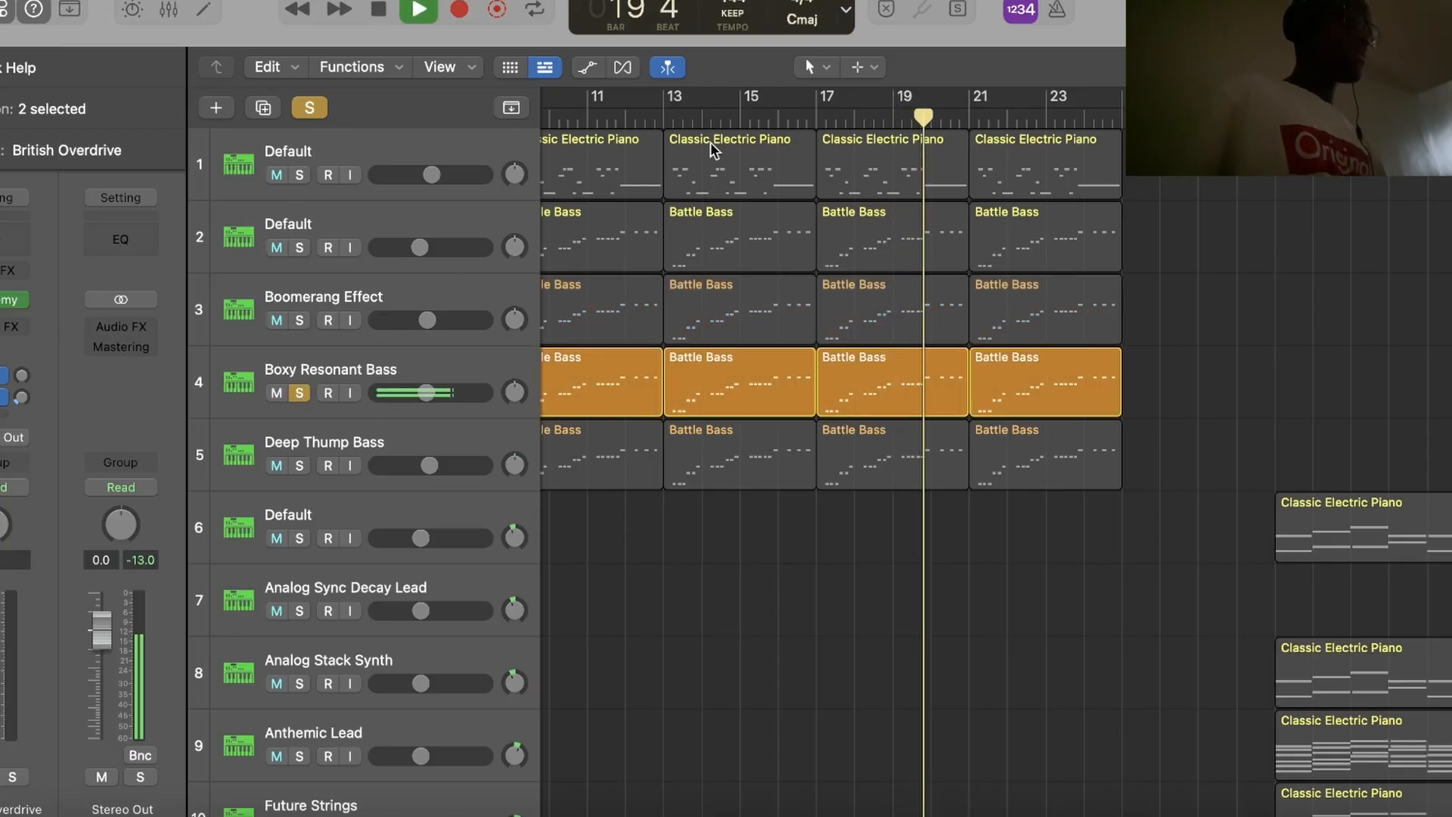
pyautogui.press('space')
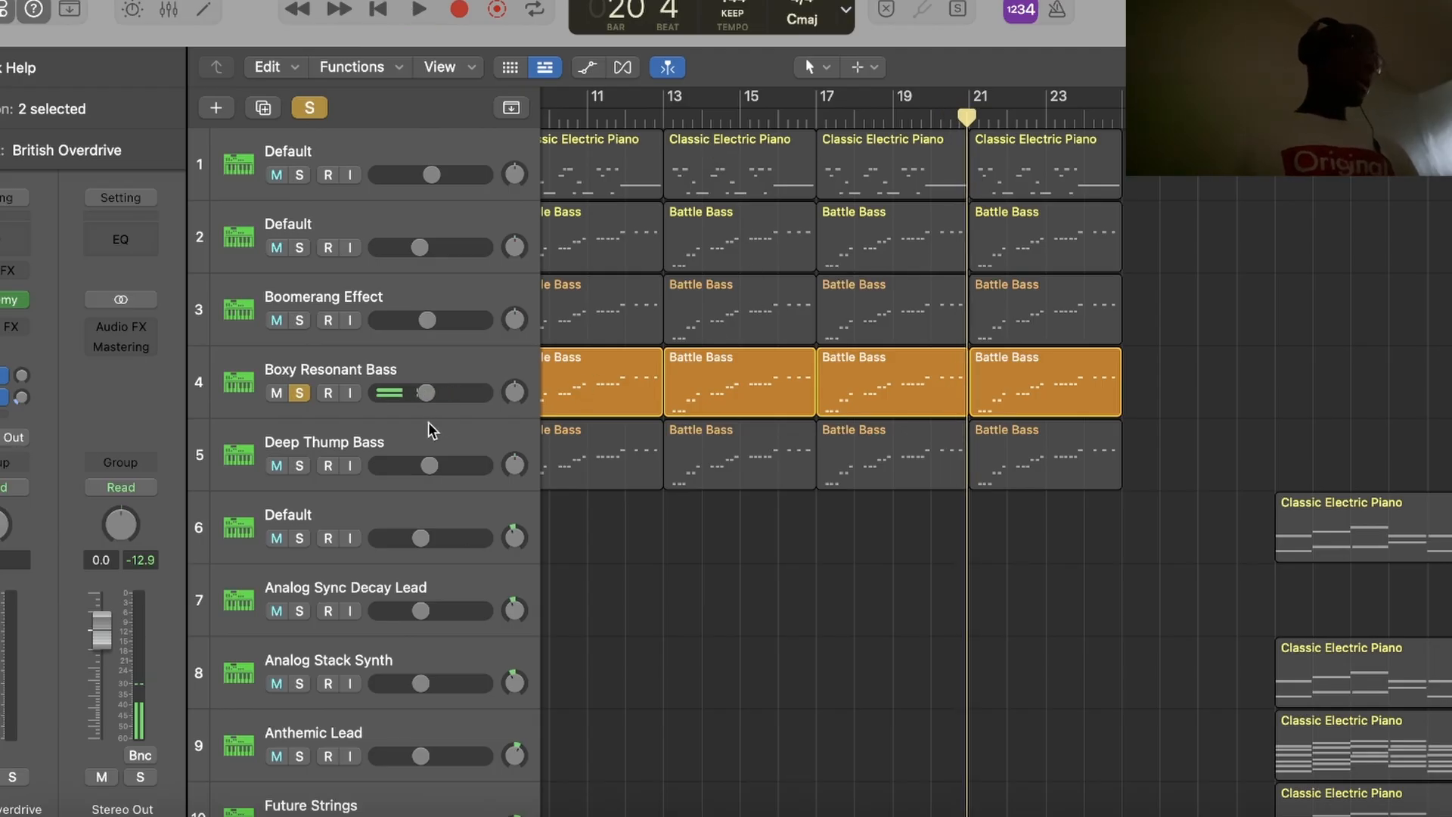
# Switch the solo from Boxy Resonant Bass to Deep Thump Bass and play it from just before bar 21.
pyautogui.click(299, 465)
pyautogui.click(300, 392)
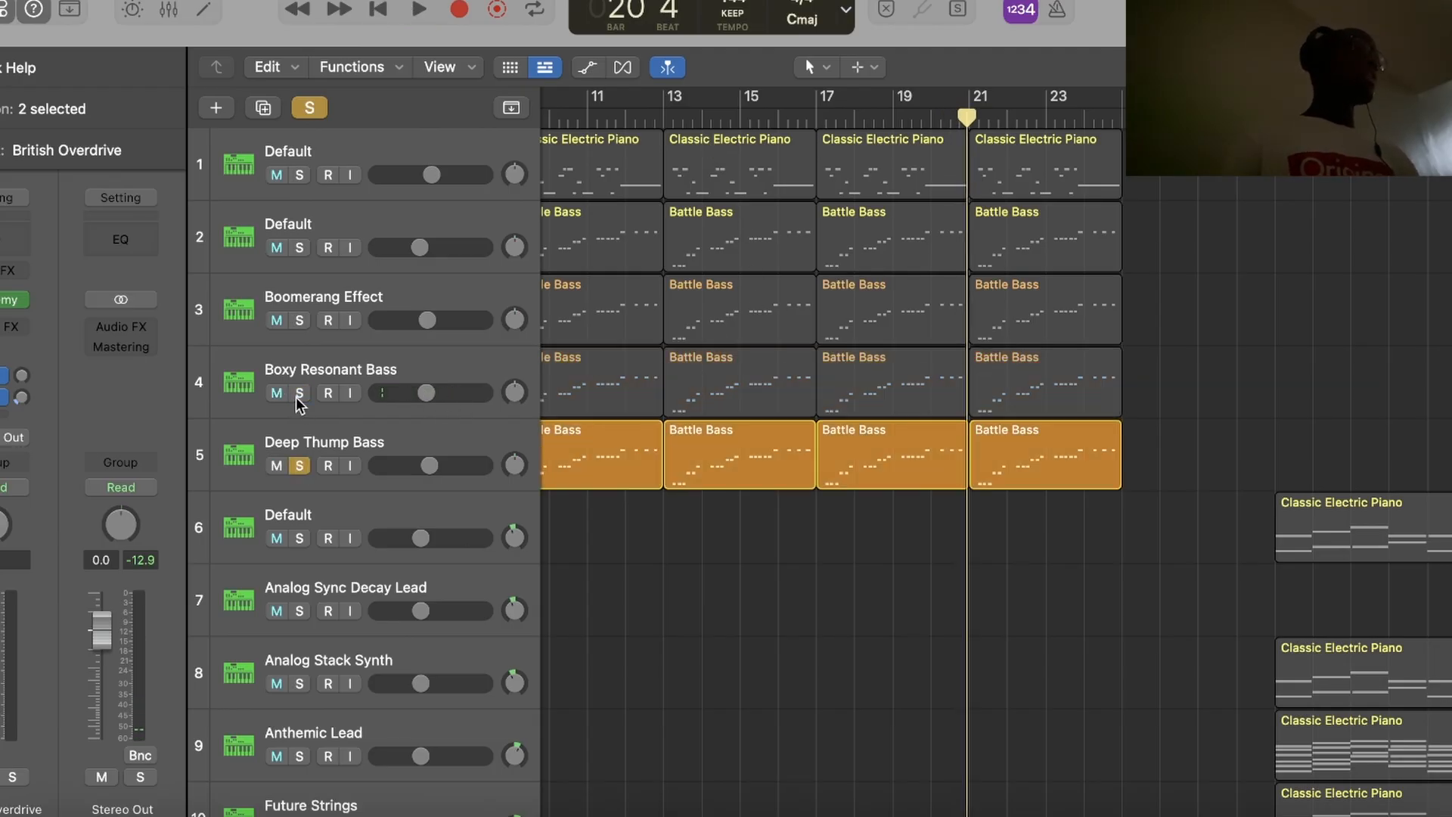
pyautogui.press('space')
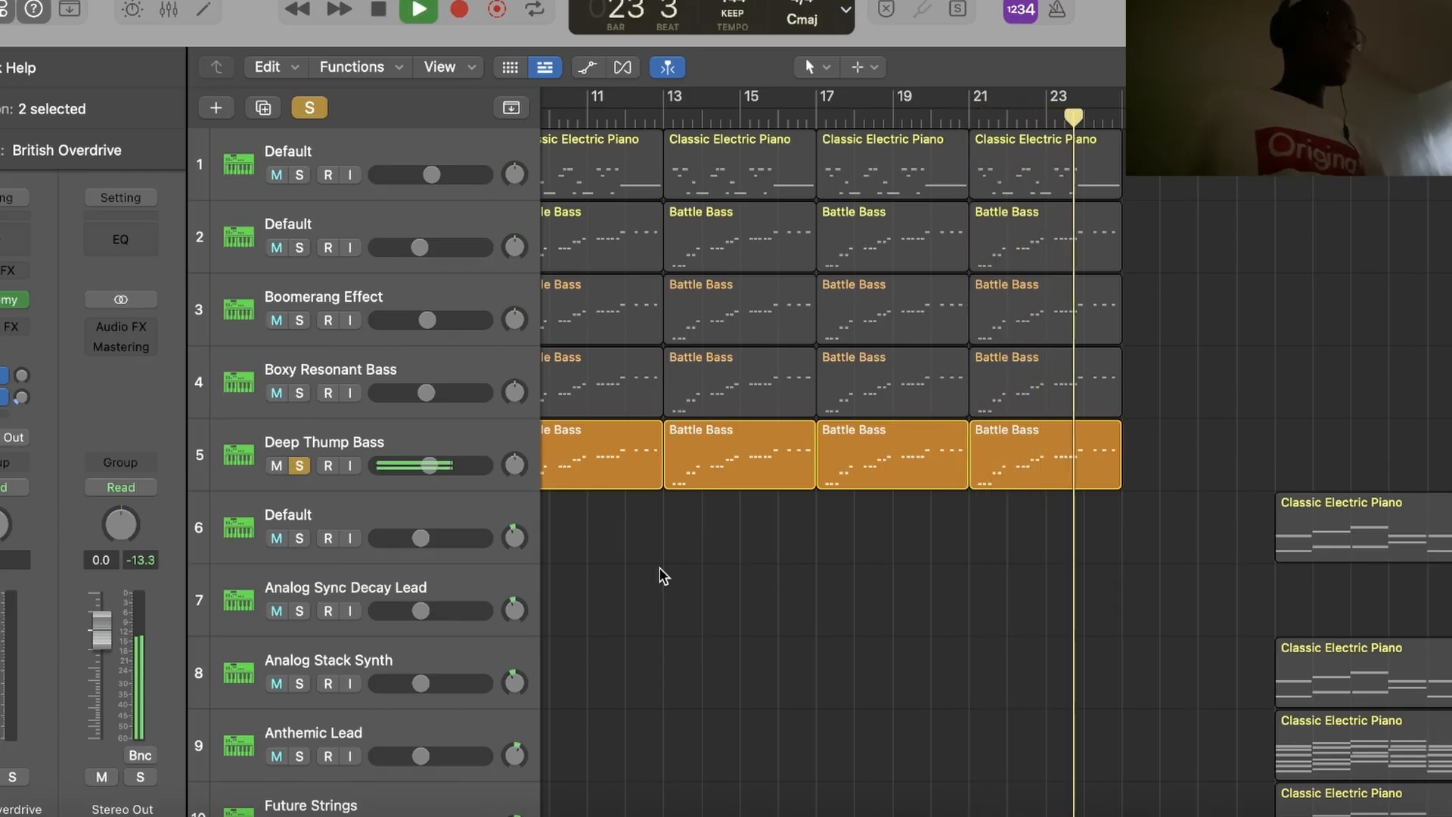
pyautogui.press('space')
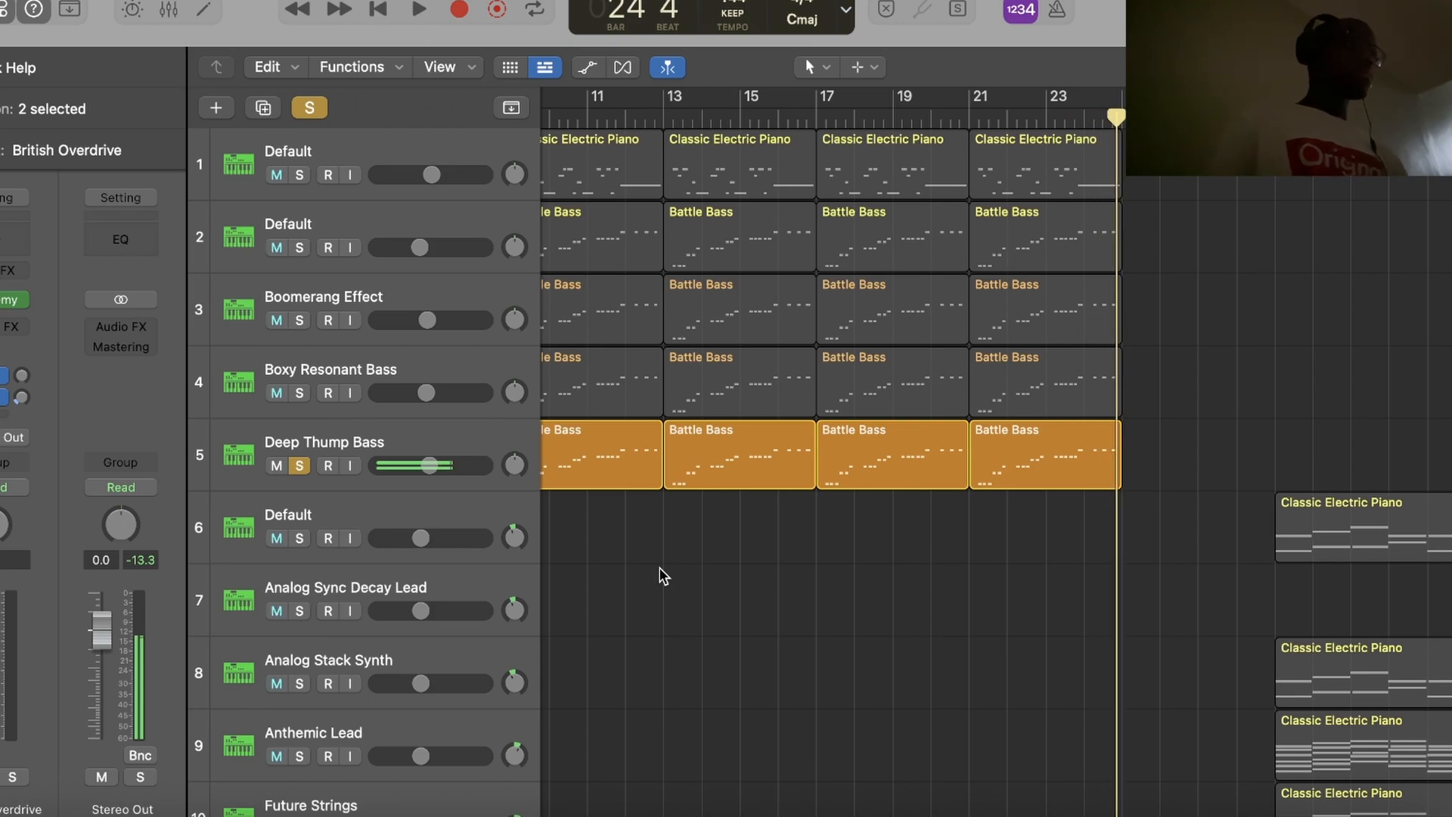
# Switch the solo from Deep Thump Bass to the Default track with the Battle Bass regions and play it from bar 9.
pyautogui.click(300, 247)
pyautogui.click(300, 465)
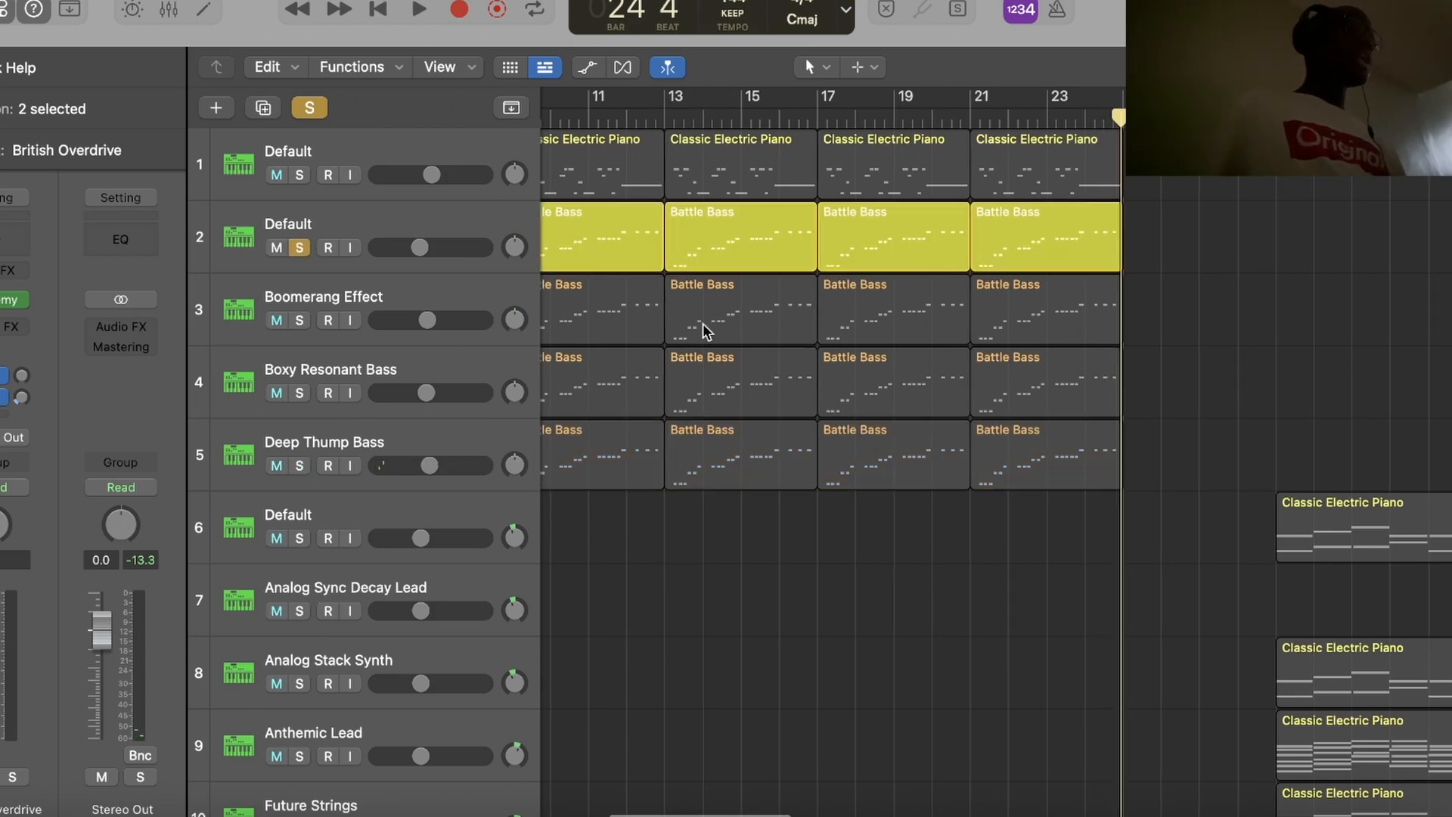
pyautogui.hscroll(-3, 702, 323)
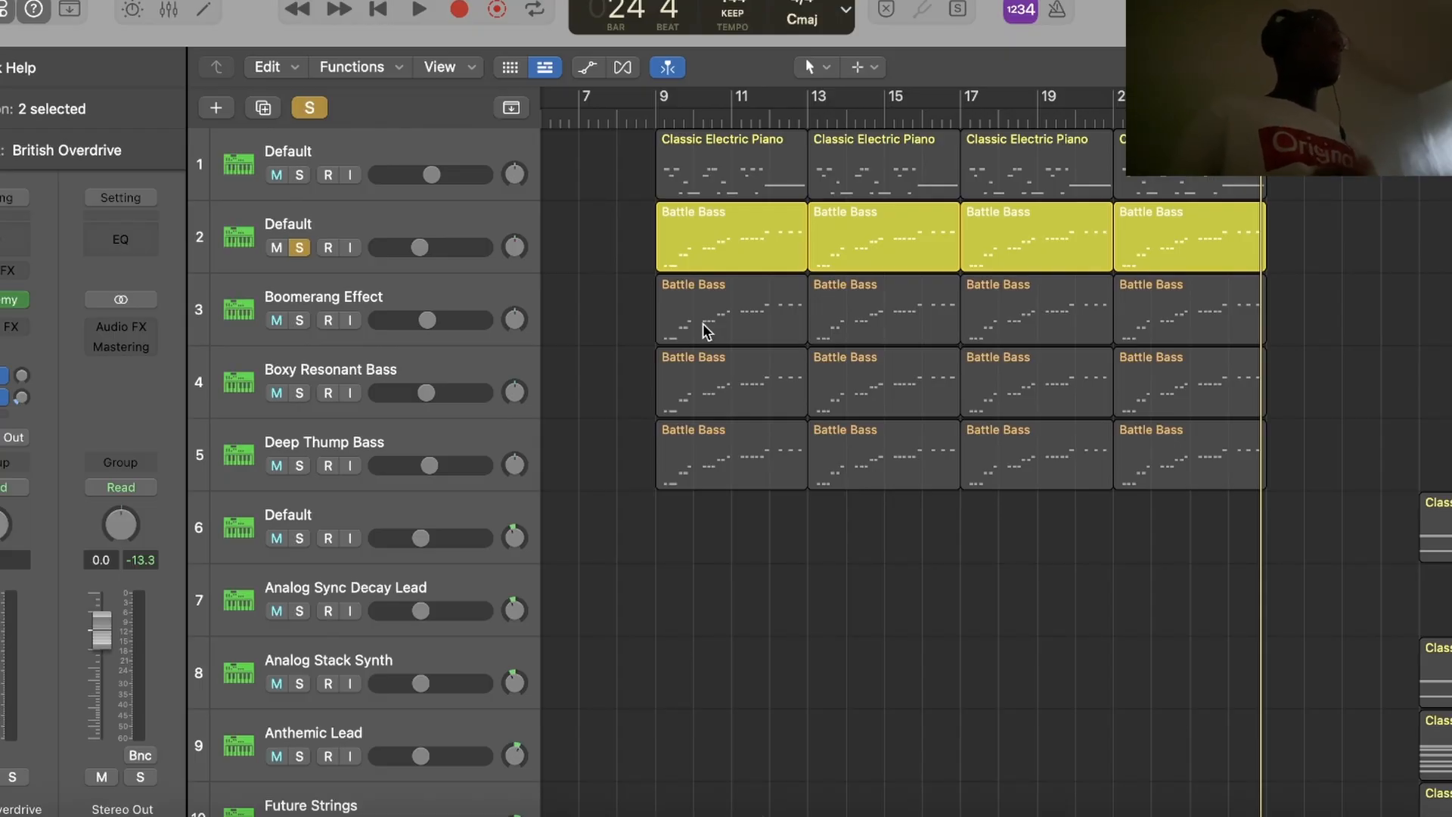
pyautogui.click(660, 113)
pyautogui.press('space')
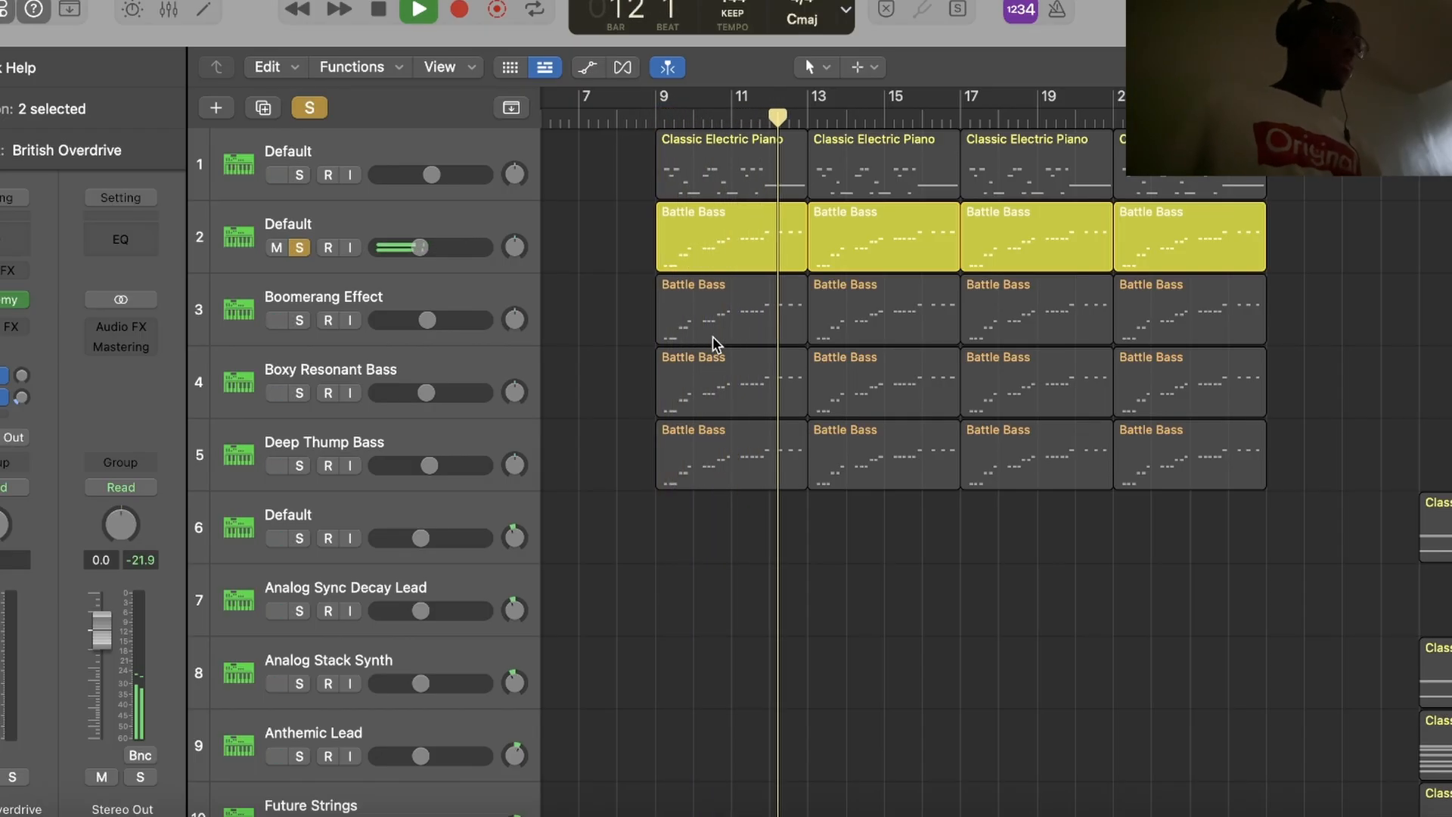
pyautogui.press('space')
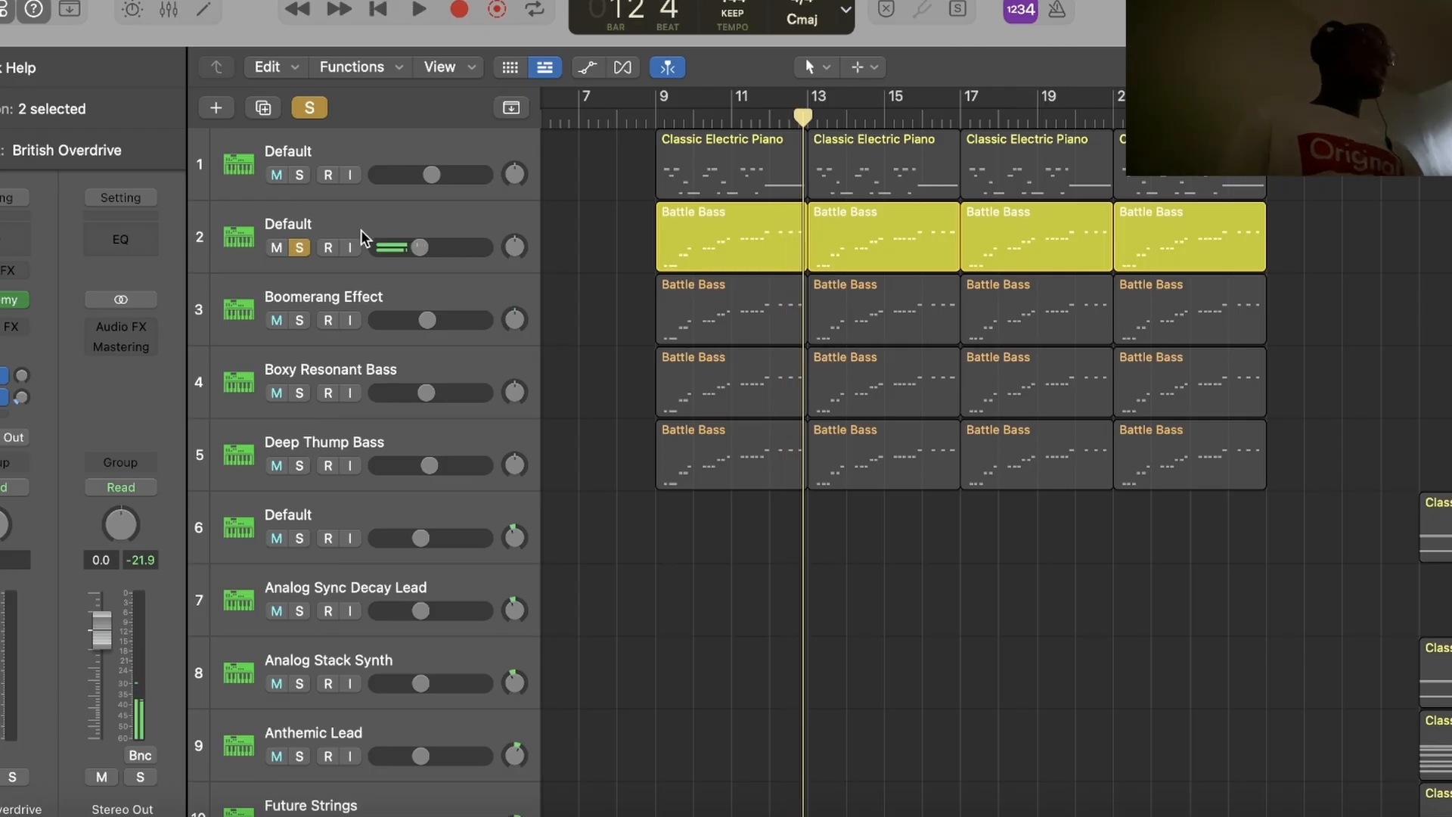
# Solo only the Default track with the Classic Electric Piano regions at bar 9, play it from there, and turn its solo off.
pyautogui.keyDown('alt'); pyautogui.click(299, 175); pyautogui.keyUp('alt')
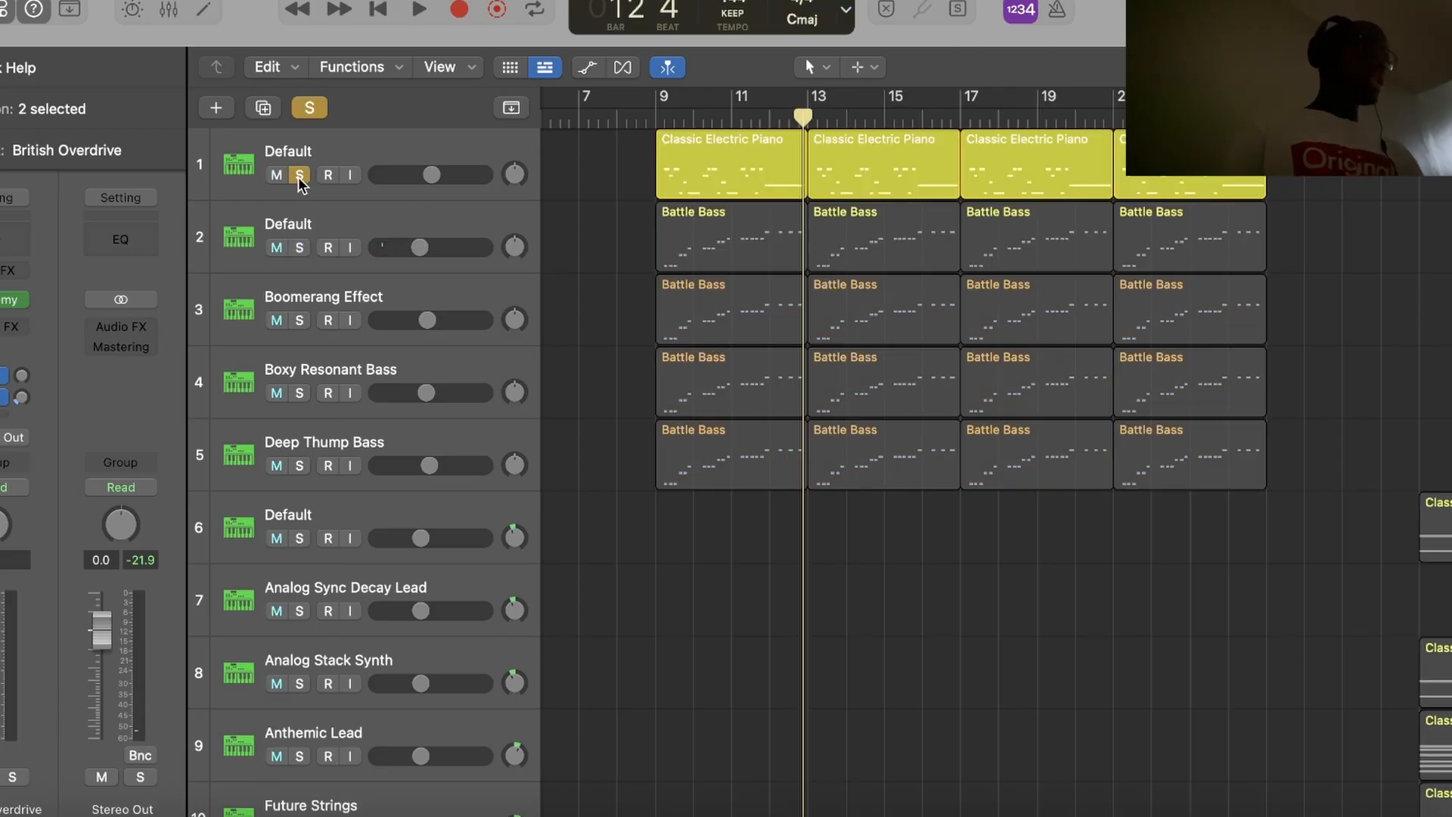
pyautogui.click(657, 115)
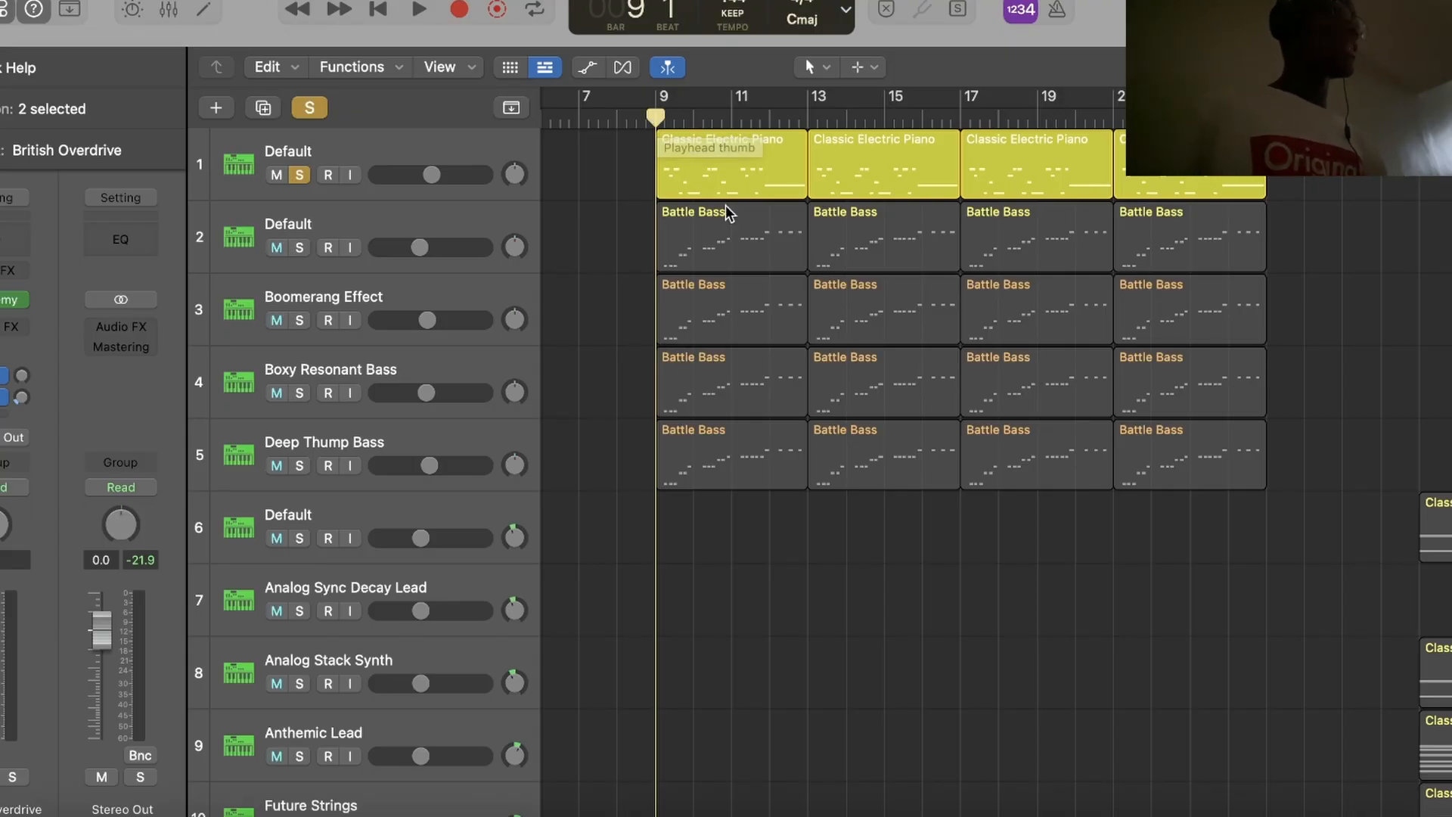
pyautogui.hscroll(1, 725, 205)
pyautogui.click(431, 144)
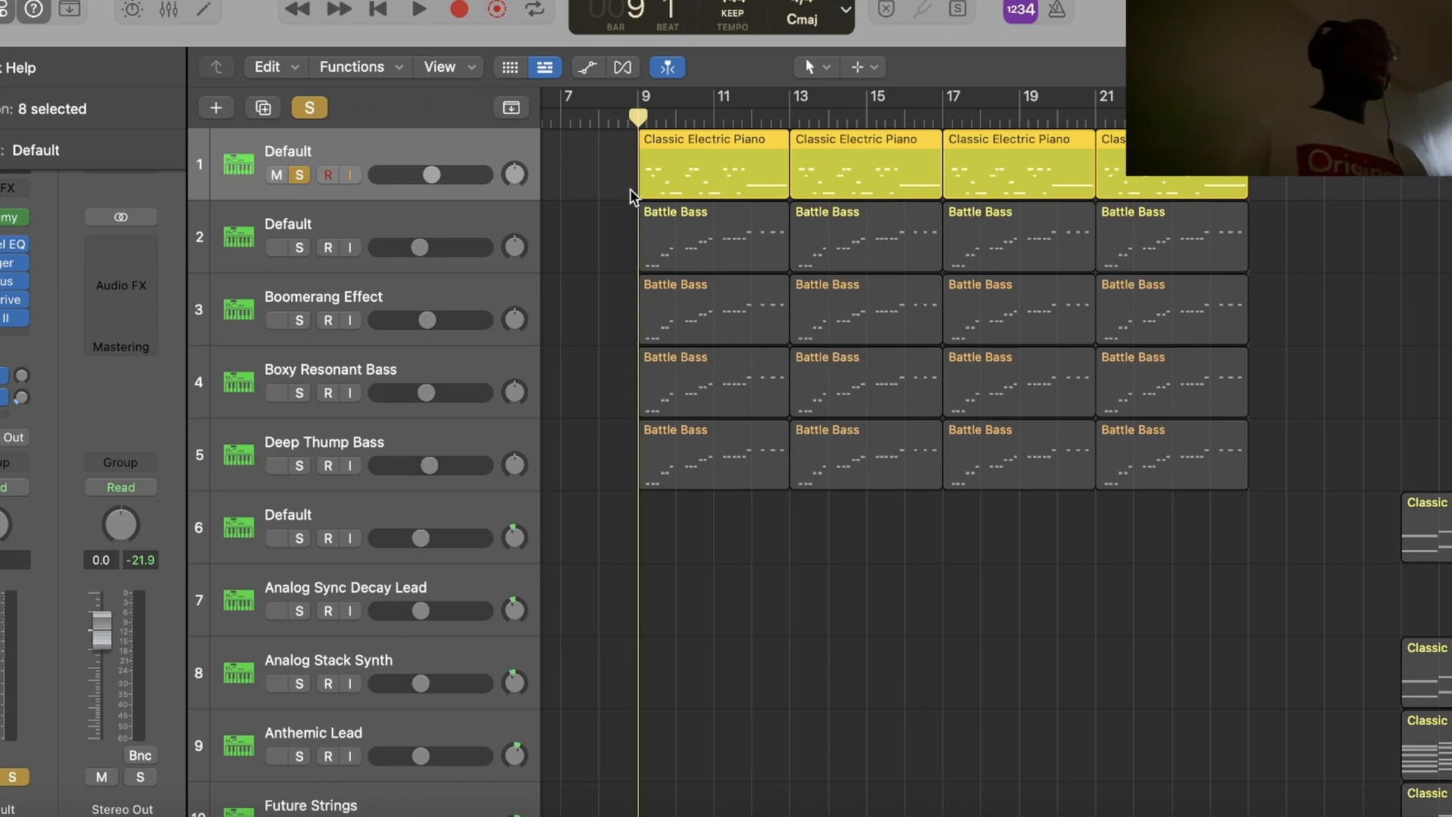
pyautogui.press('space')
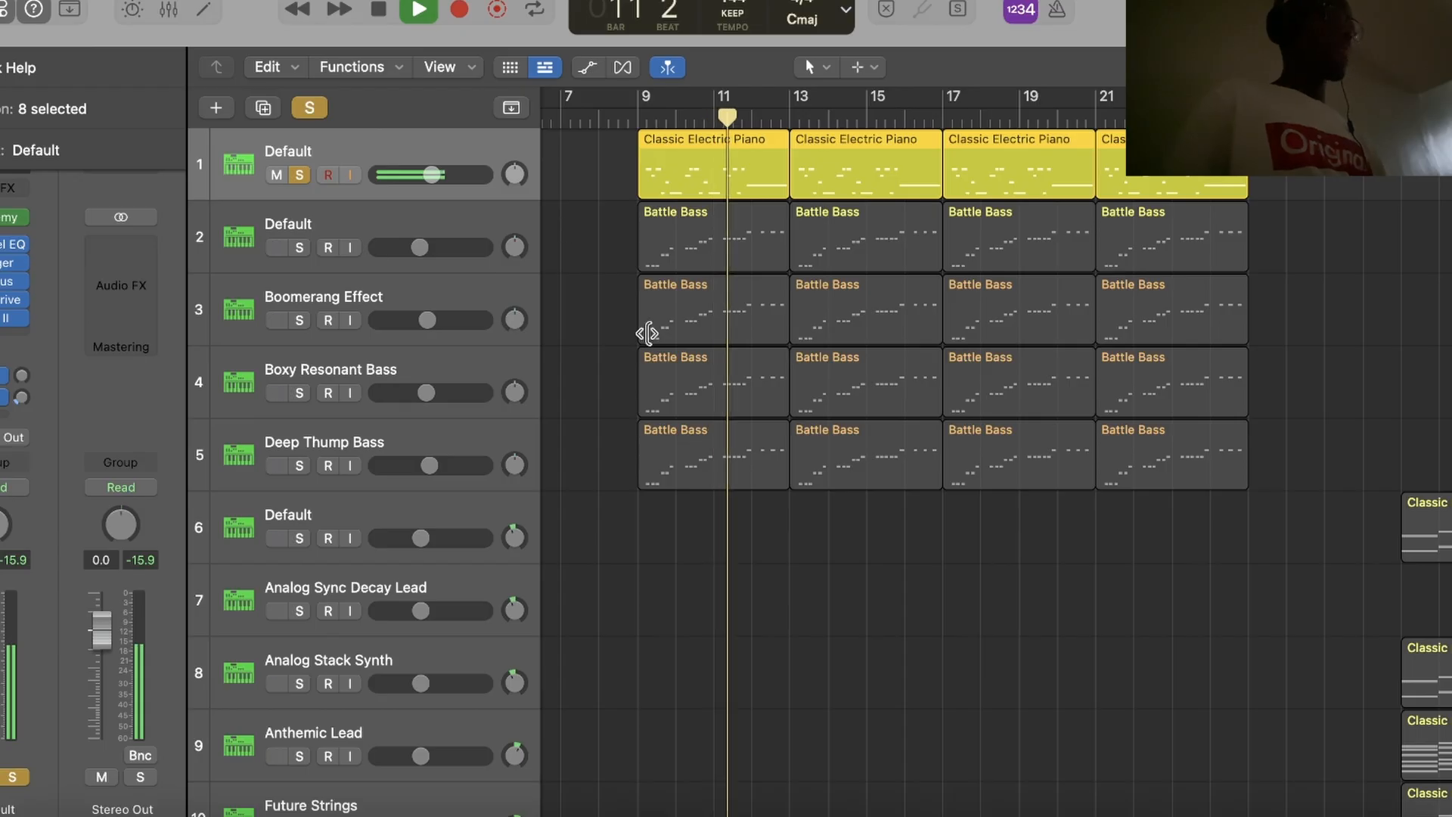
pyautogui.press('space')
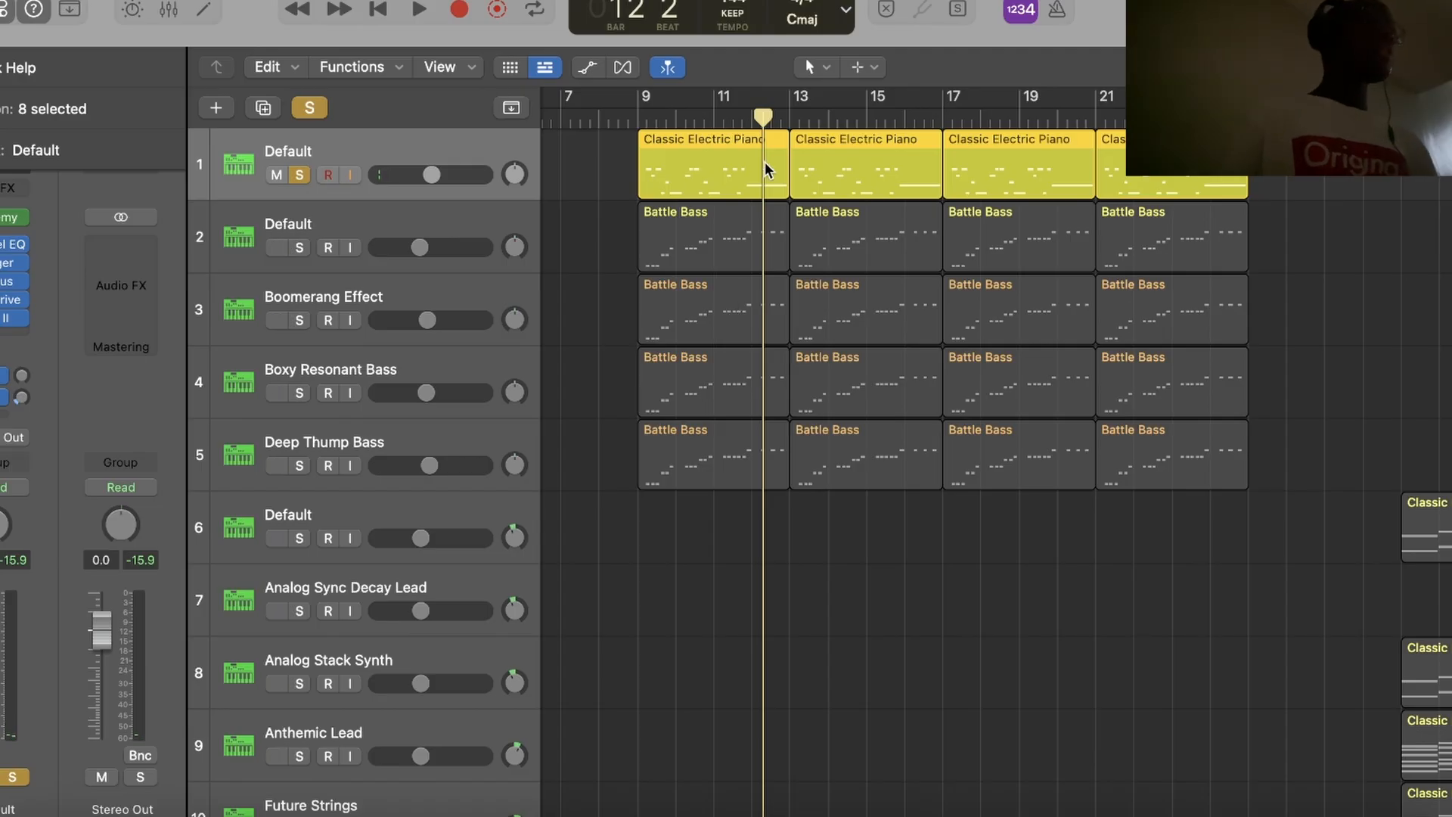
pyautogui.click(300, 175)
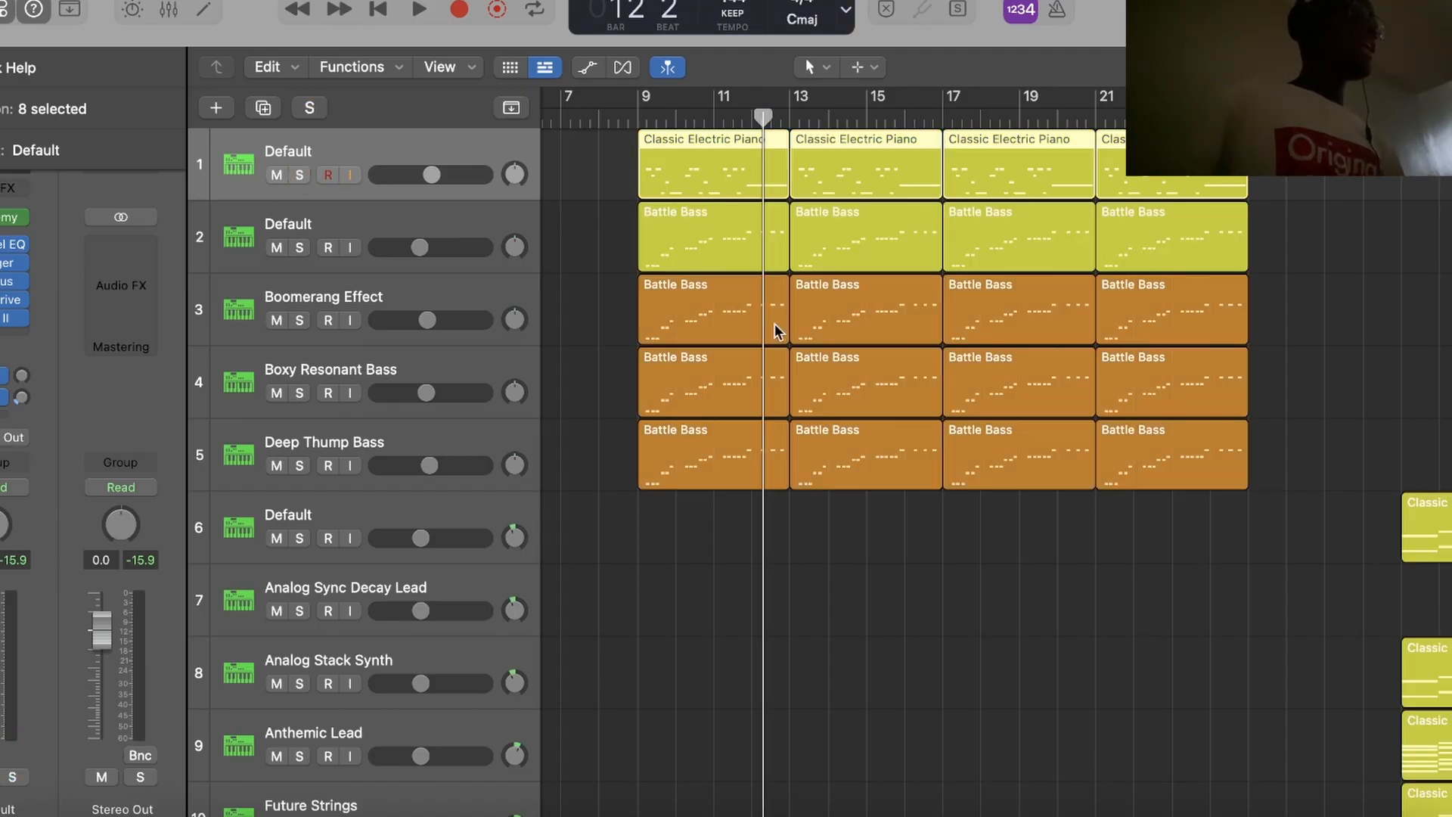
# Solo tracks 6 to 10, from the second Classic Electric Piano Default track to Future Strings, and play them together from bar 29.
pyautogui.press('z')
pyautogui.click(800, 343)
pyautogui.press('z')
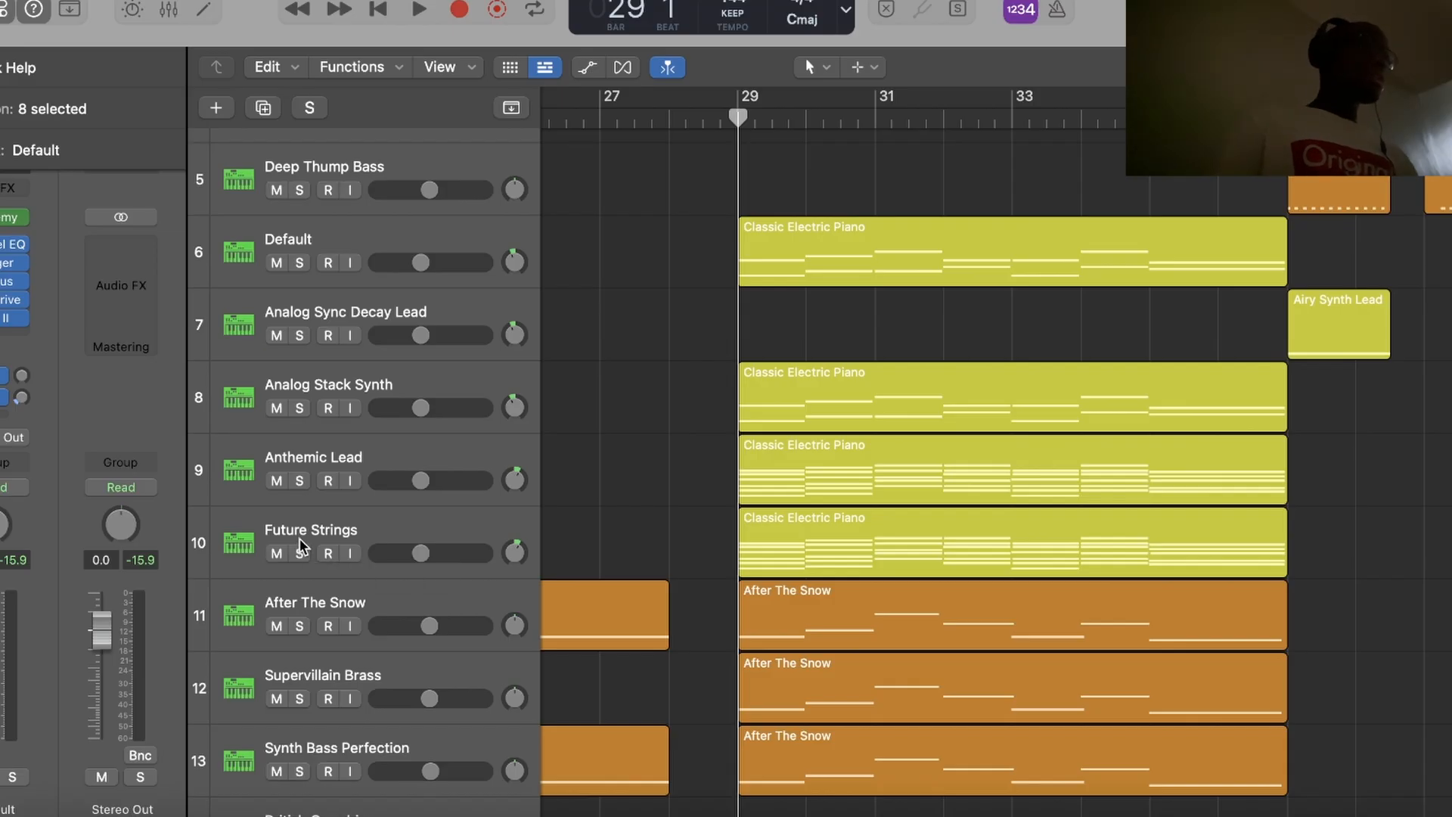
pyautogui.click(300, 262)
pyautogui.click(299, 335)
pyautogui.moveTo(299, 335); pyautogui.dragTo(308, 523)
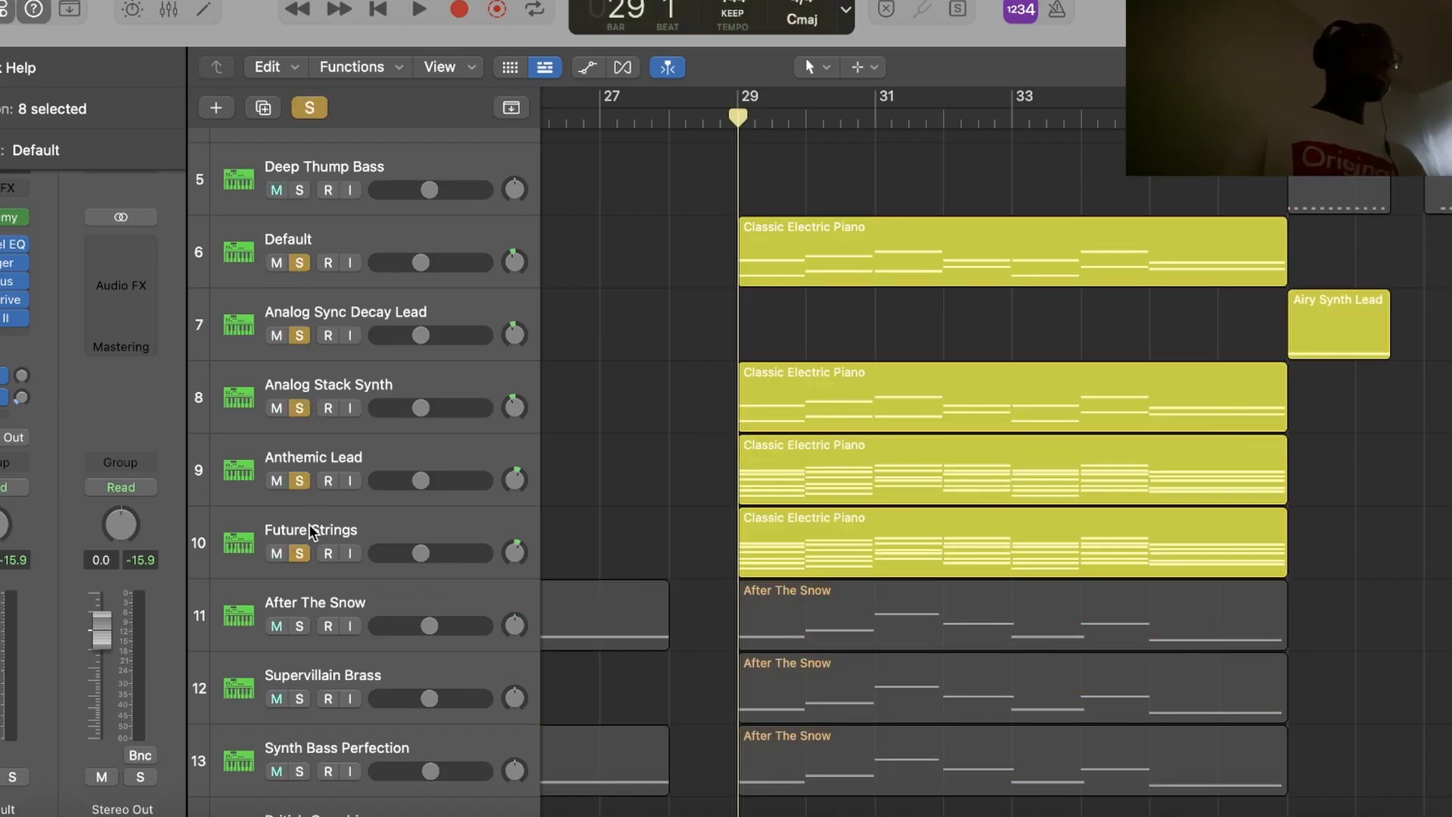
pyautogui.press('space')
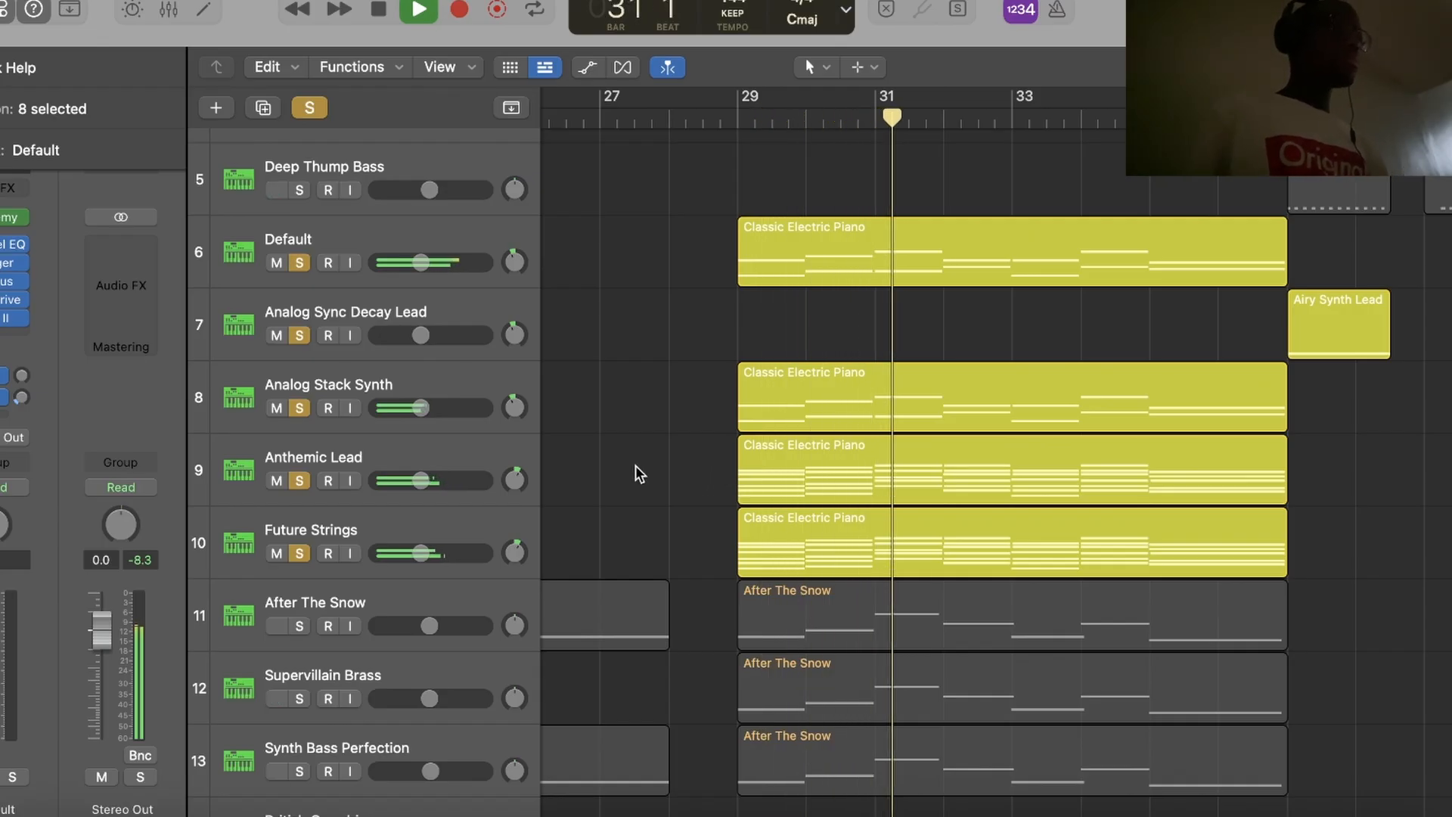
pyautogui.press('space')
# Leave only Anthemic Lead soloed and play it from bar 29.
pyautogui.moveTo(303, 413); pyautogui.dragTo(302, 270)
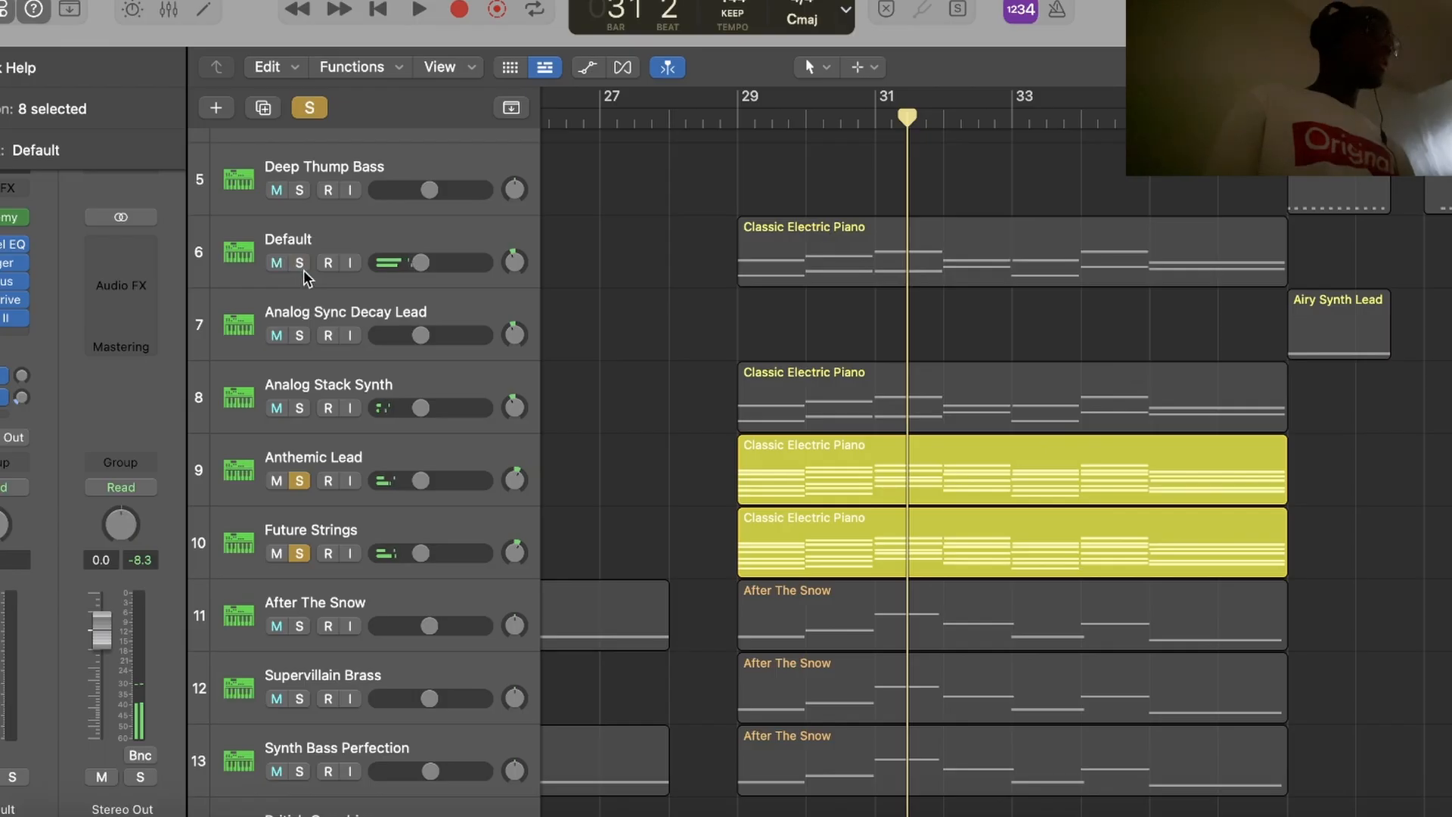
pyautogui.click(301, 553)
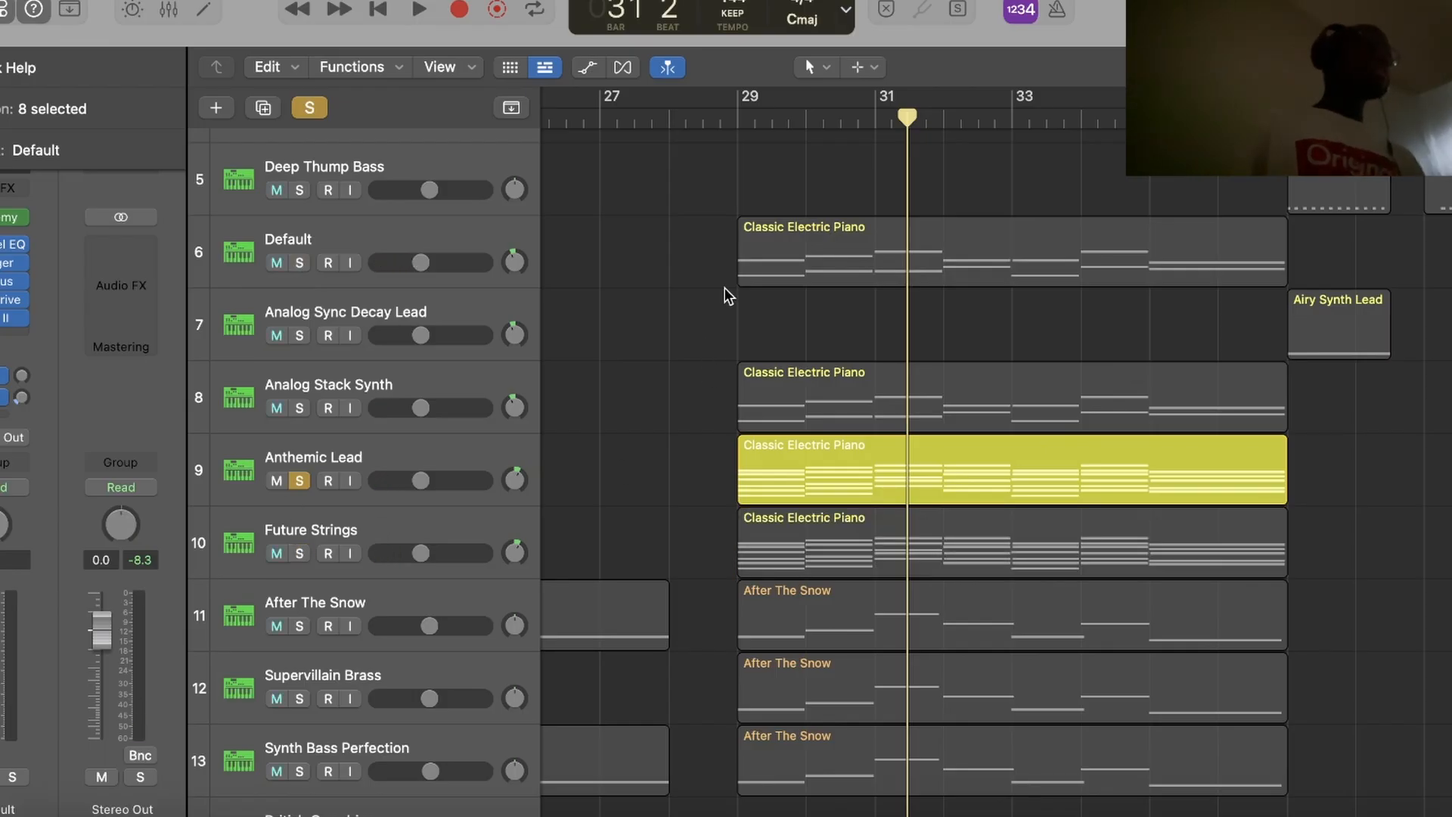
pyautogui.click(737, 120)
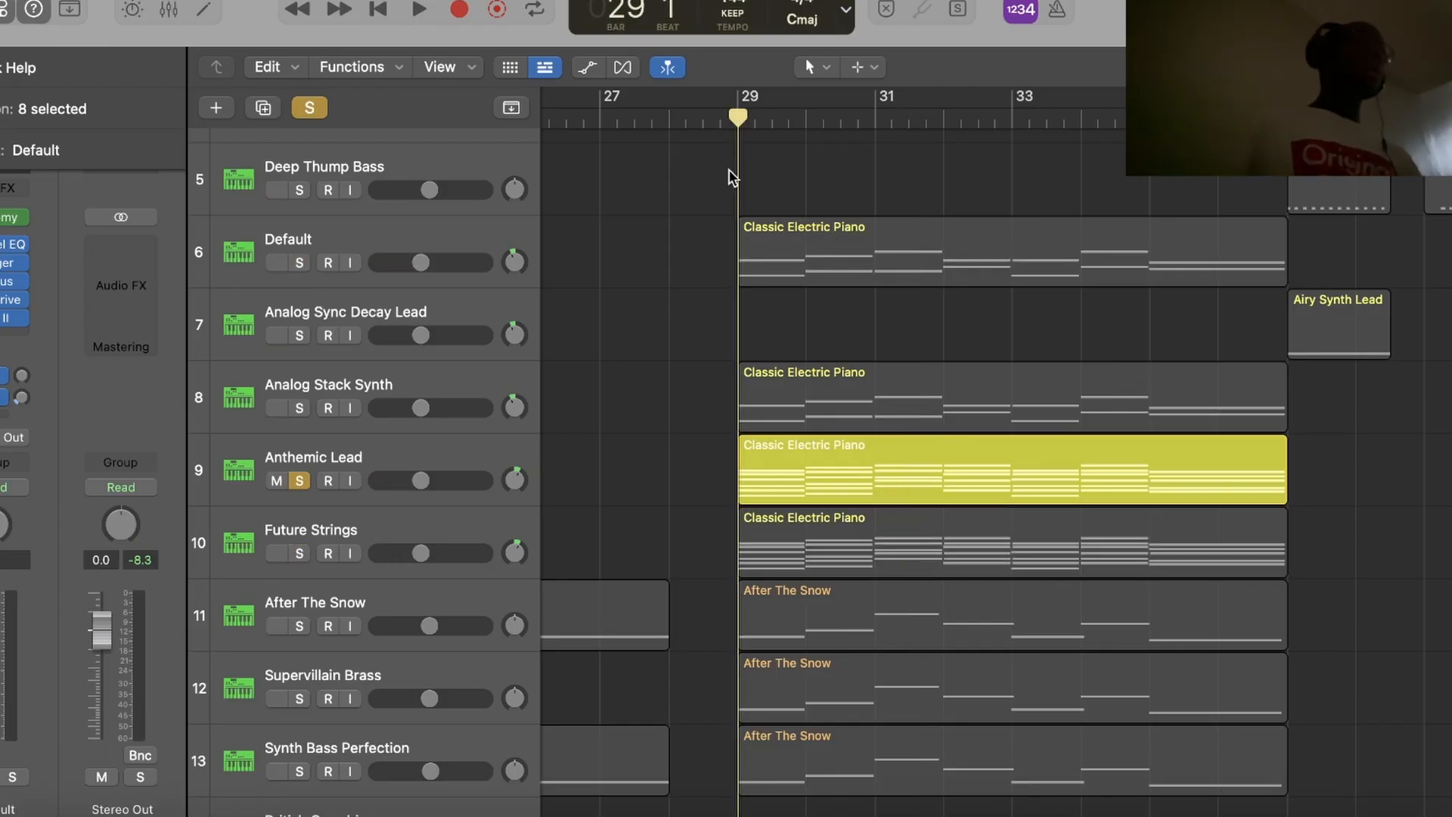
pyautogui.press('space')
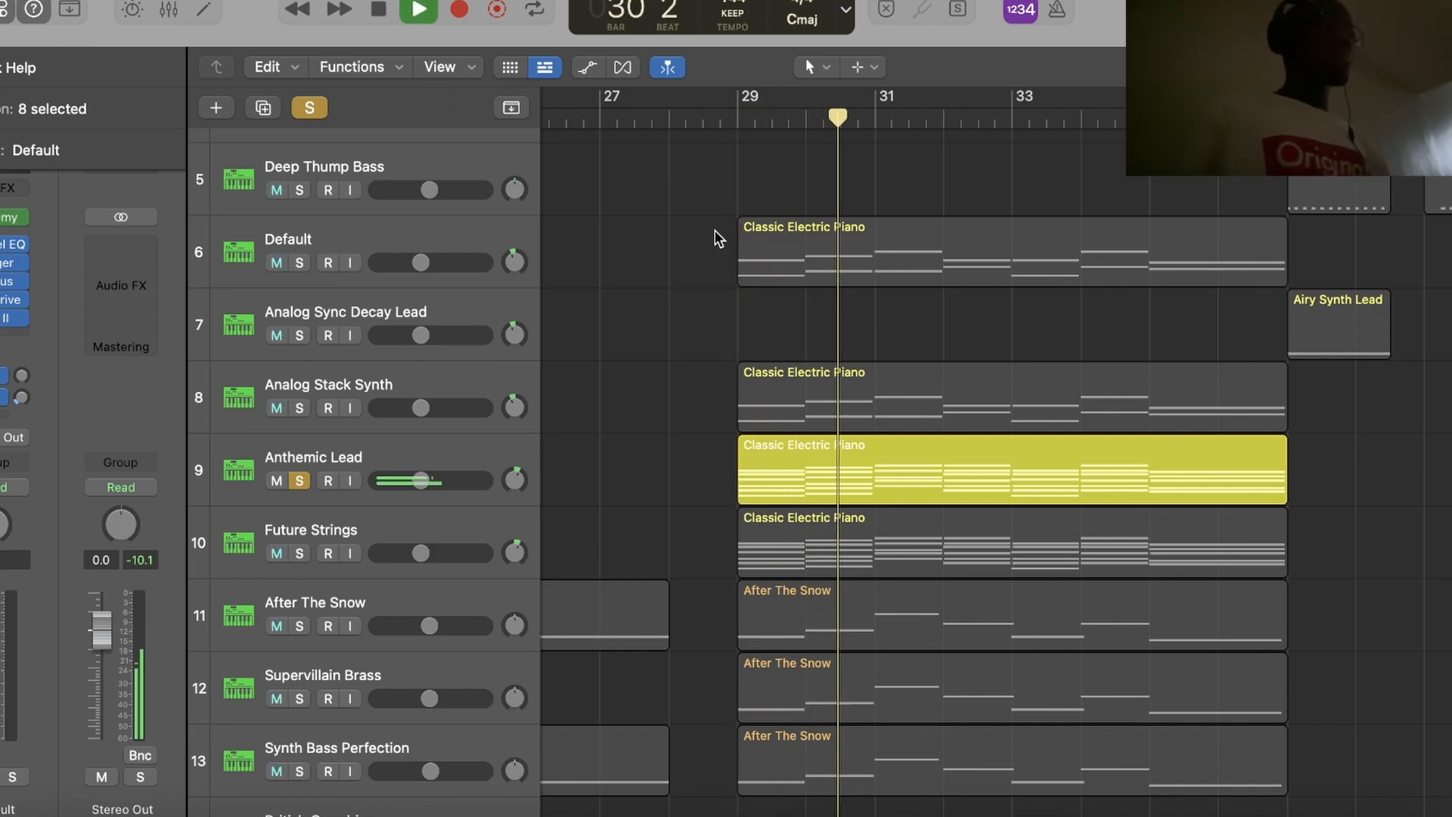
pyautogui.press('space')
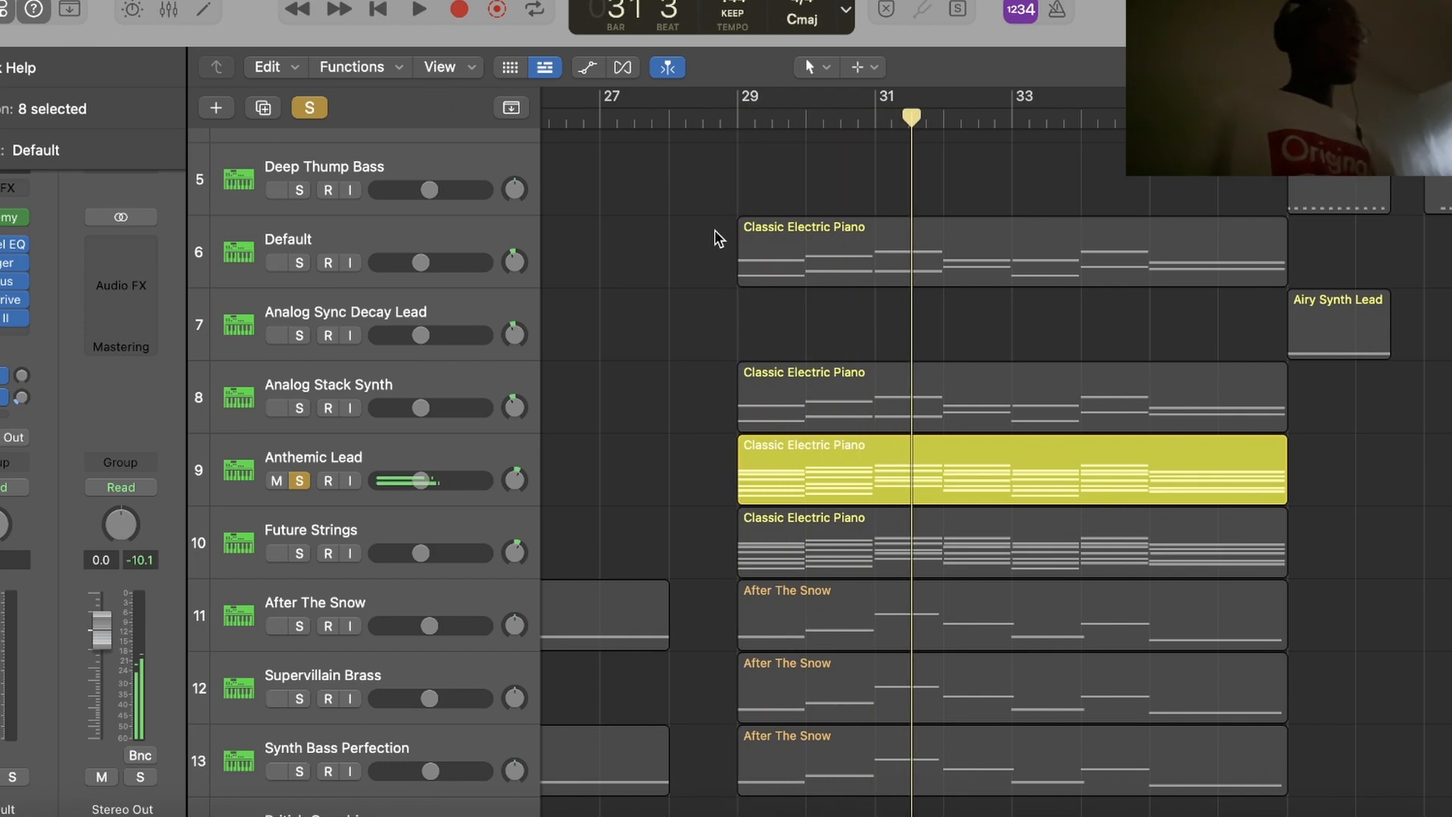
# Switch the solo from Anthemic Lead to Future Strings and play it from bar 29.
pyautogui.click(306, 488)
pyautogui.click(300, 553)
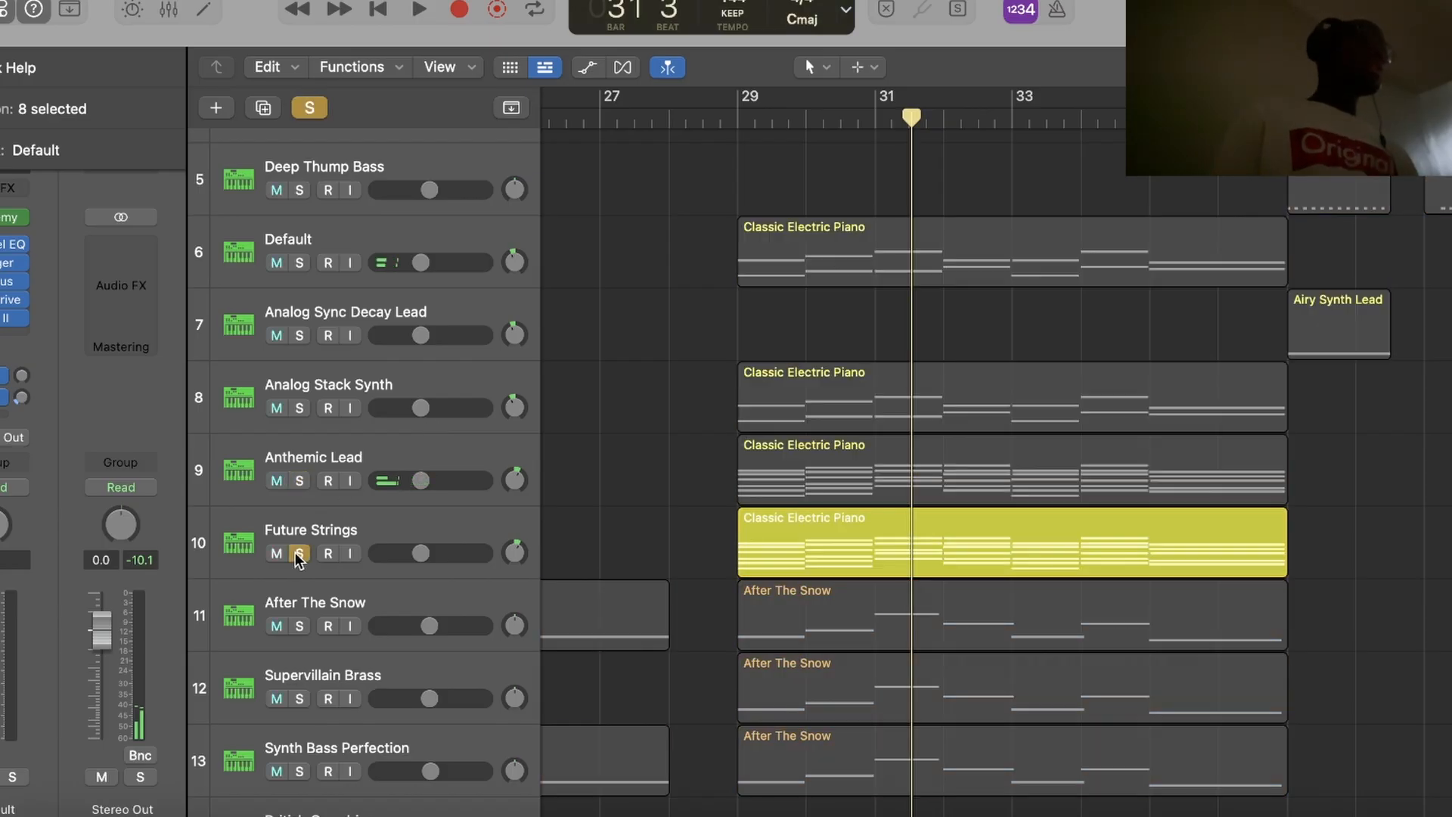
pyautogui.doubleClick(738, 121)
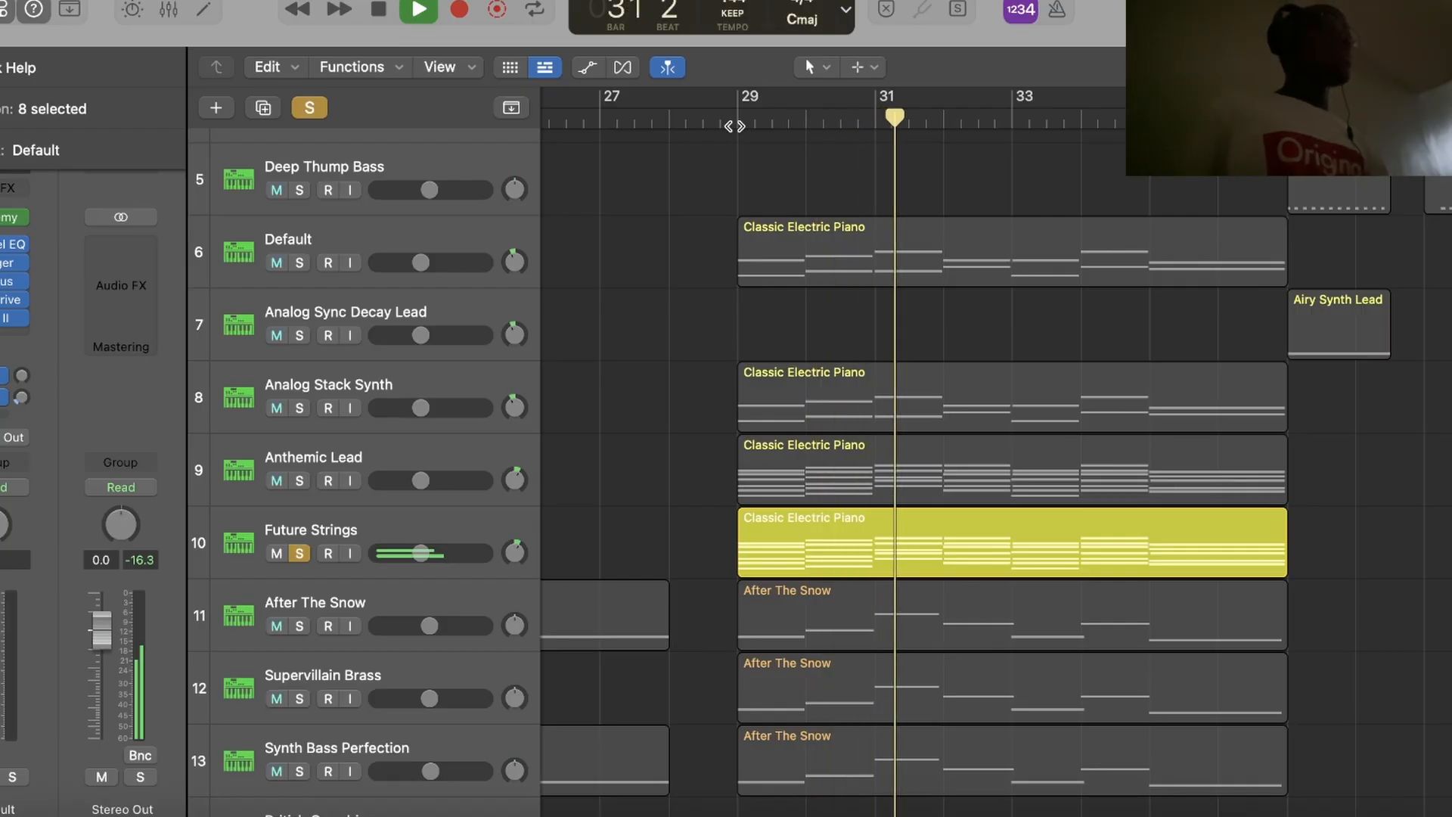
pyautogui.press('space')
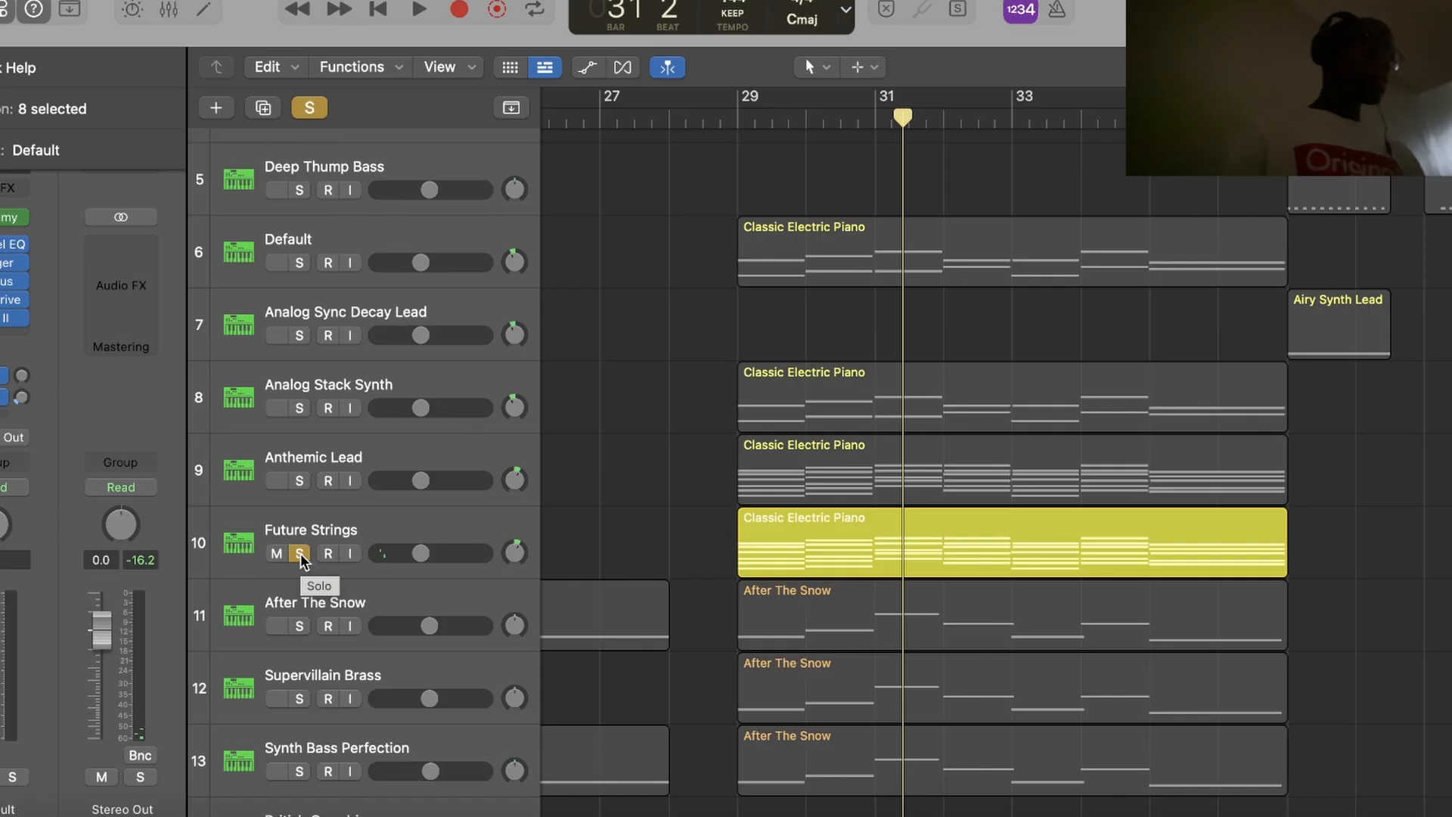
# Switch the solo from Future Strings to the Default track on track 6 and play it from bar 29.
pyautogui.click(300, 552)
pyautogui.click(301, 408)
pyautogui.click(300, 262)
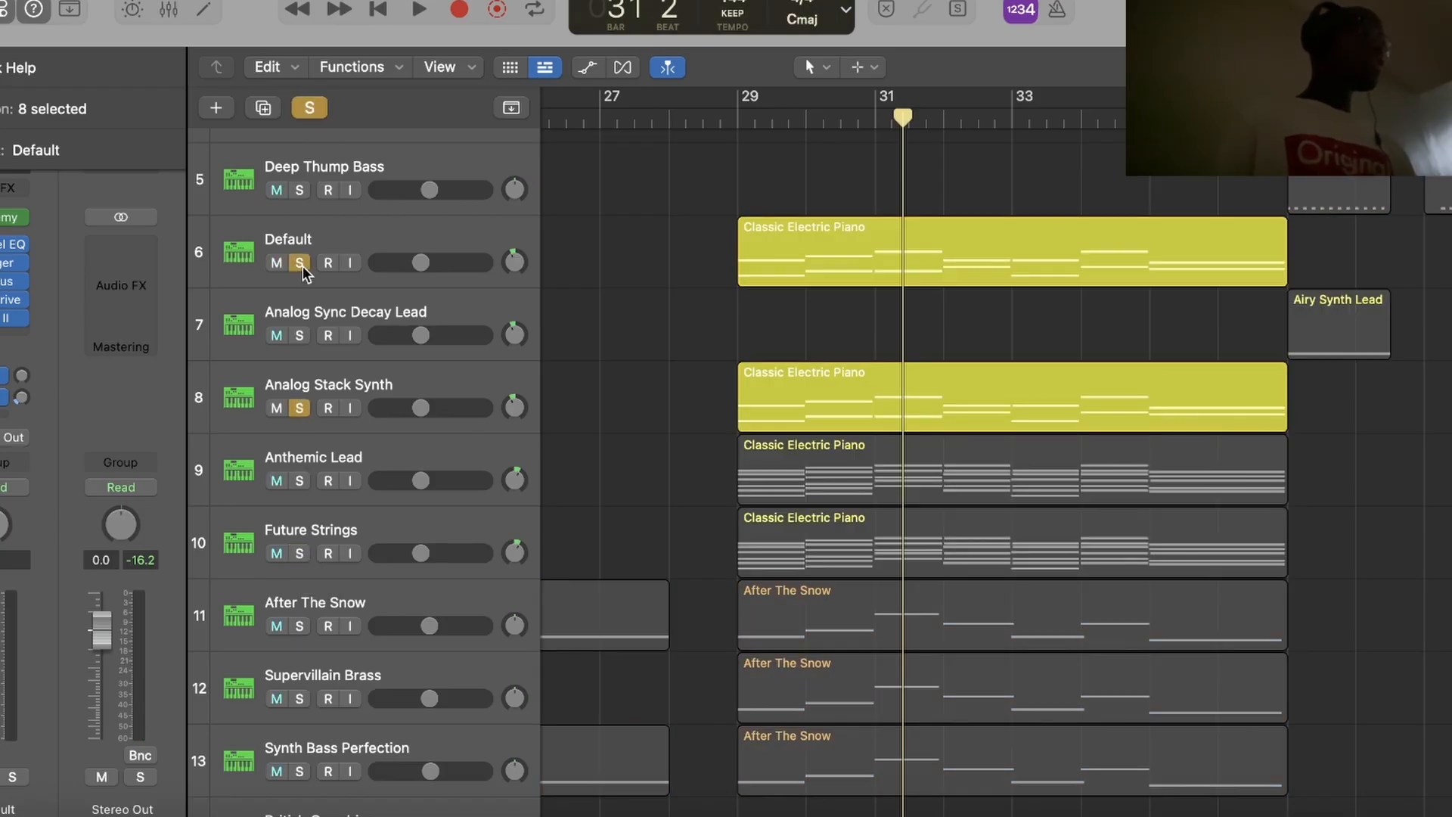
pyautogui.click(738, 117)
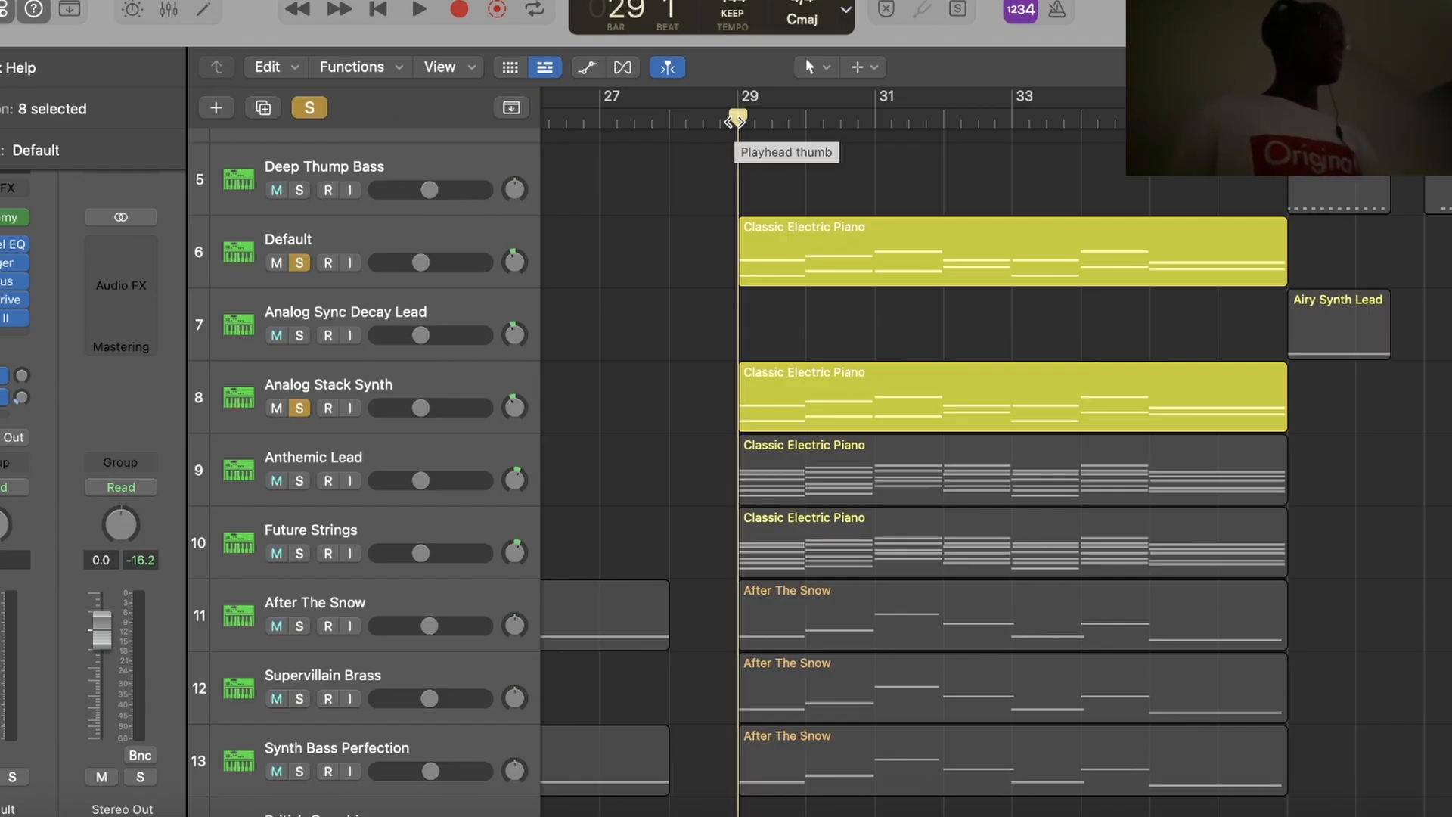
pyautogui.press('space')
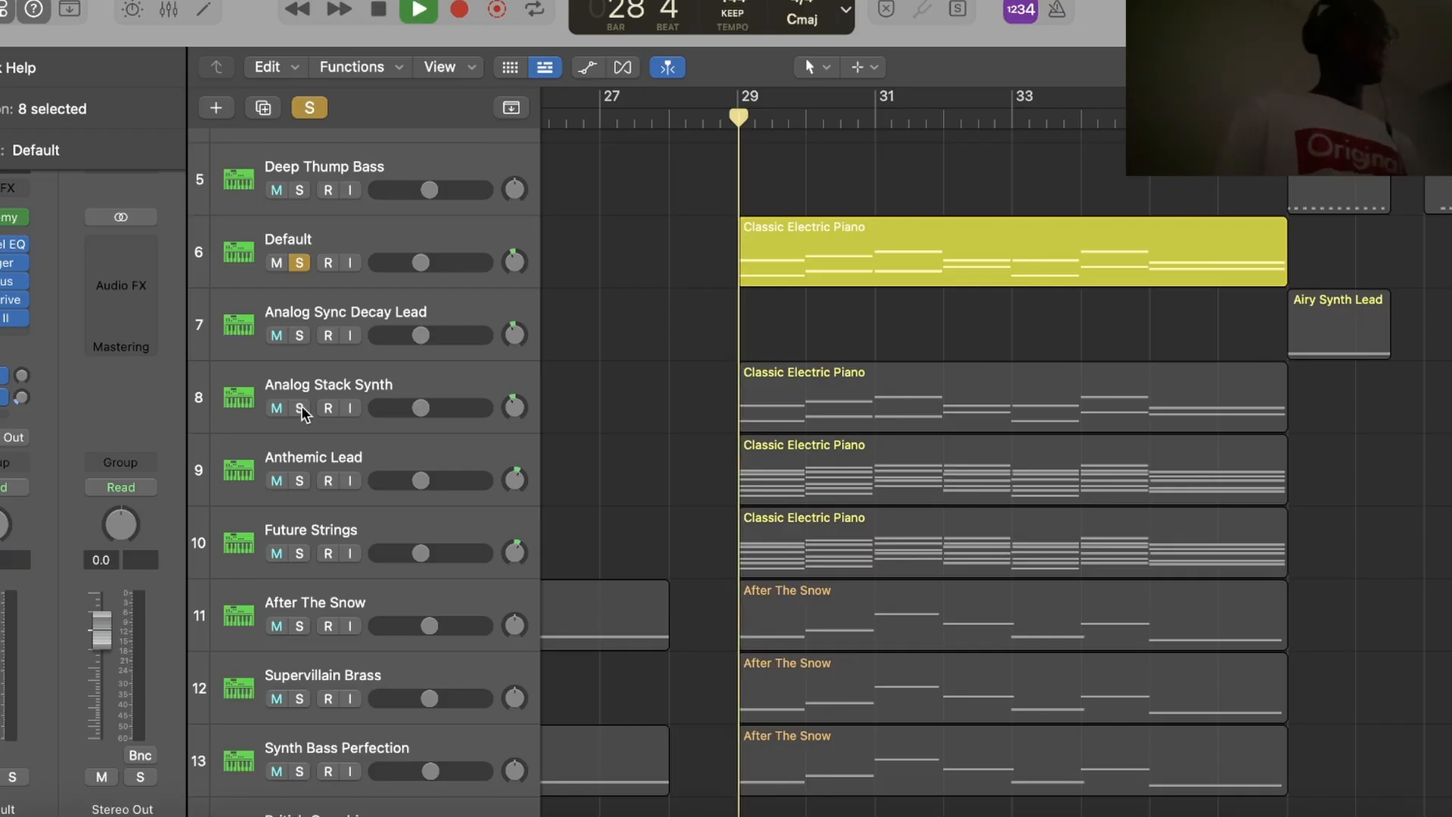
pyautogui.scroll(3, 741, 342)
pyautogui.scroll(2, 741, 343)
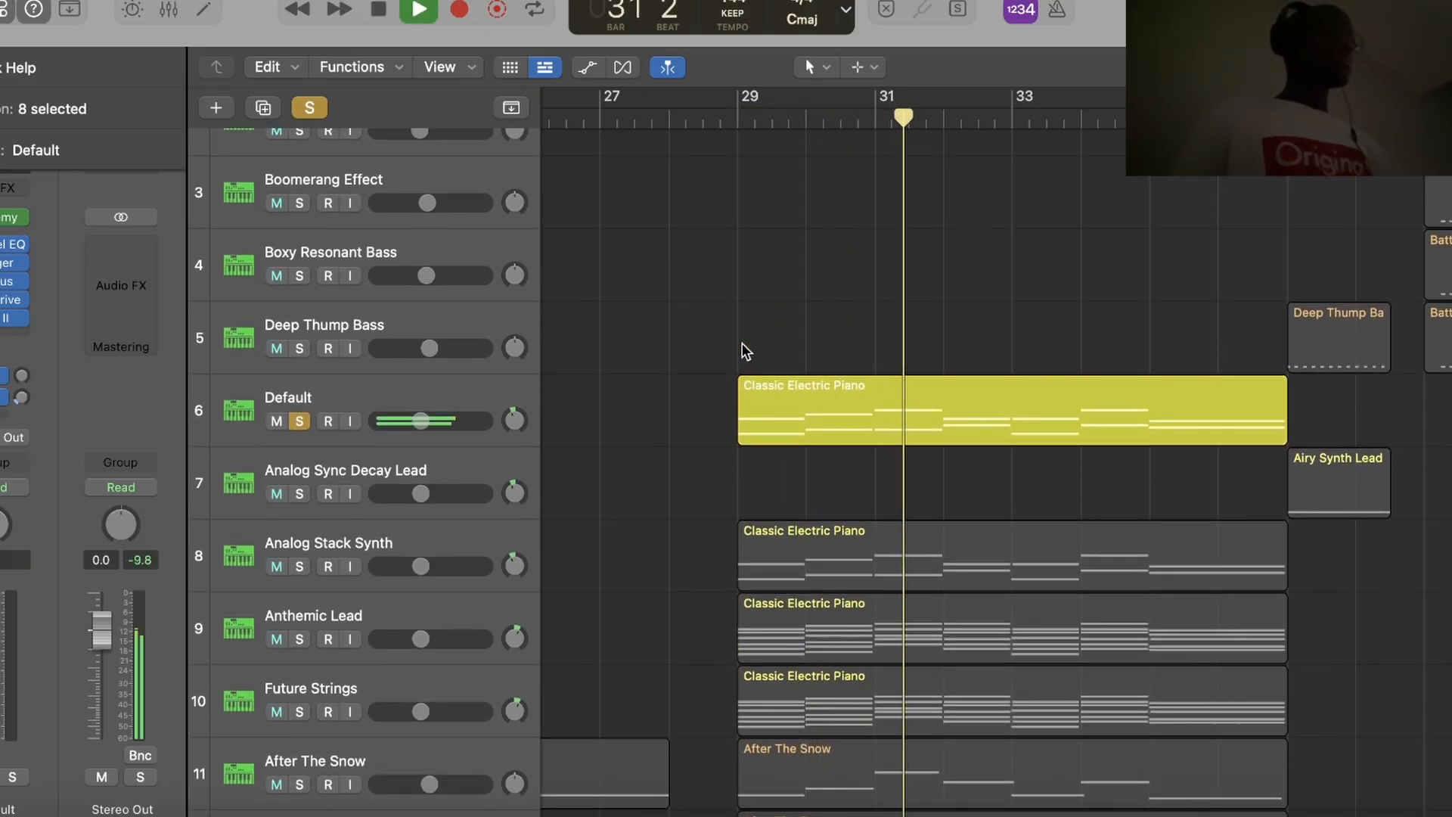
pyautogui.press('space')
# Switch the solo to Analog Stack Synth, play it from just before bar 29, and turn its solo off.
pyautogui.click(306, 564)
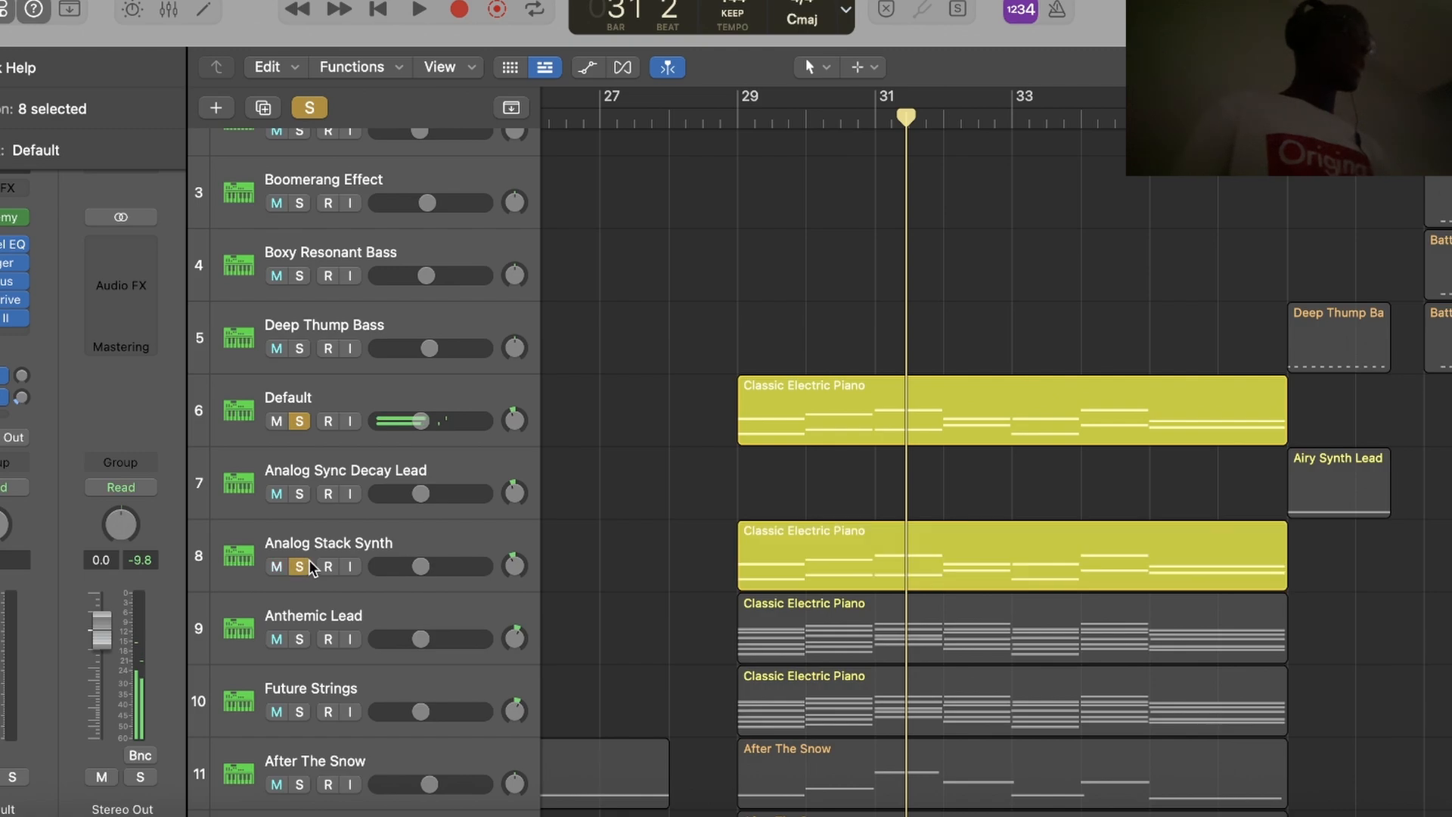
pyautogui.click(301, 422)
pyautogui.doubleClick(718, 129)
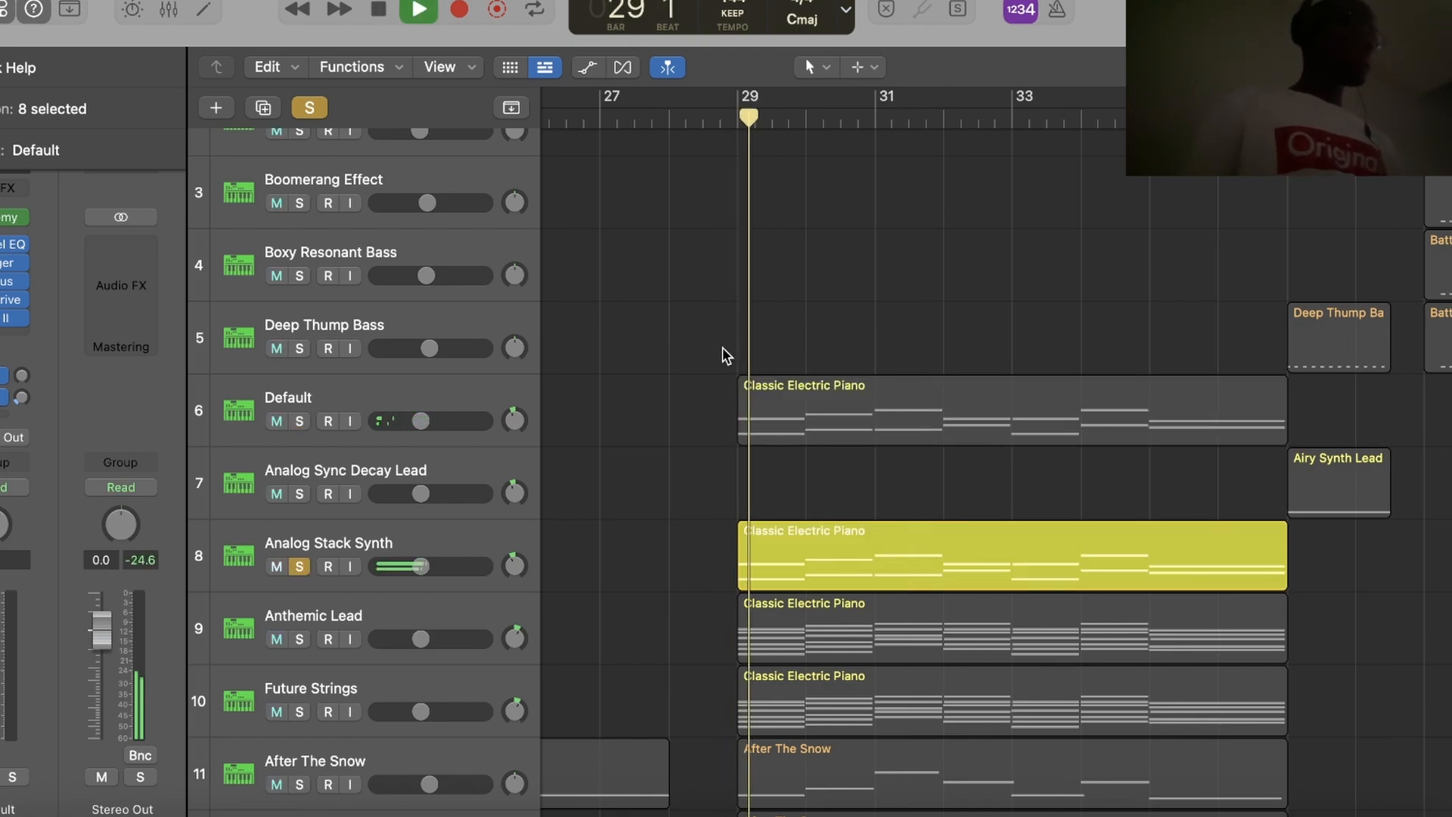
pyautogui.scroll(-3, 723, 348)
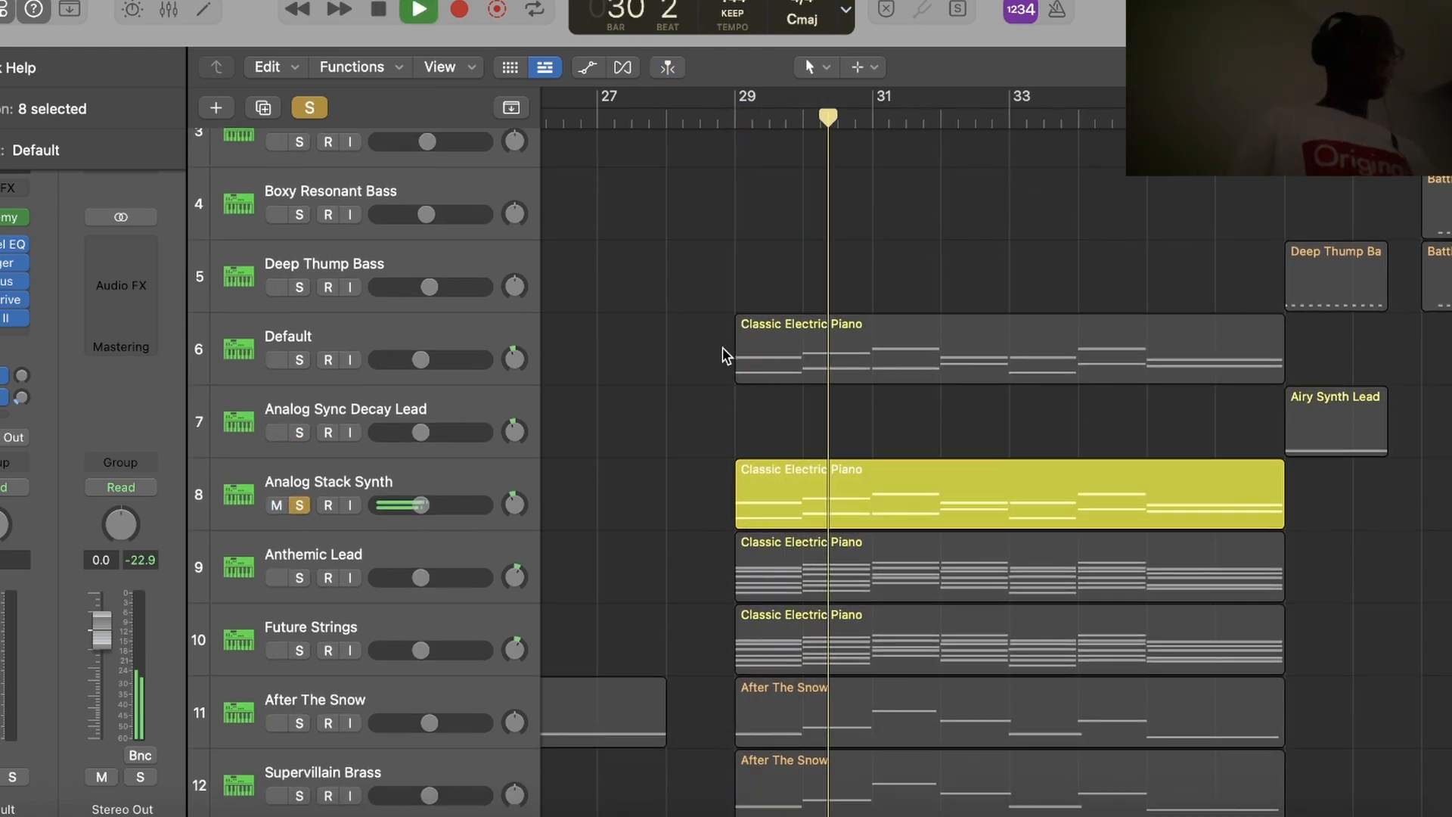
pyautogui.press('space')
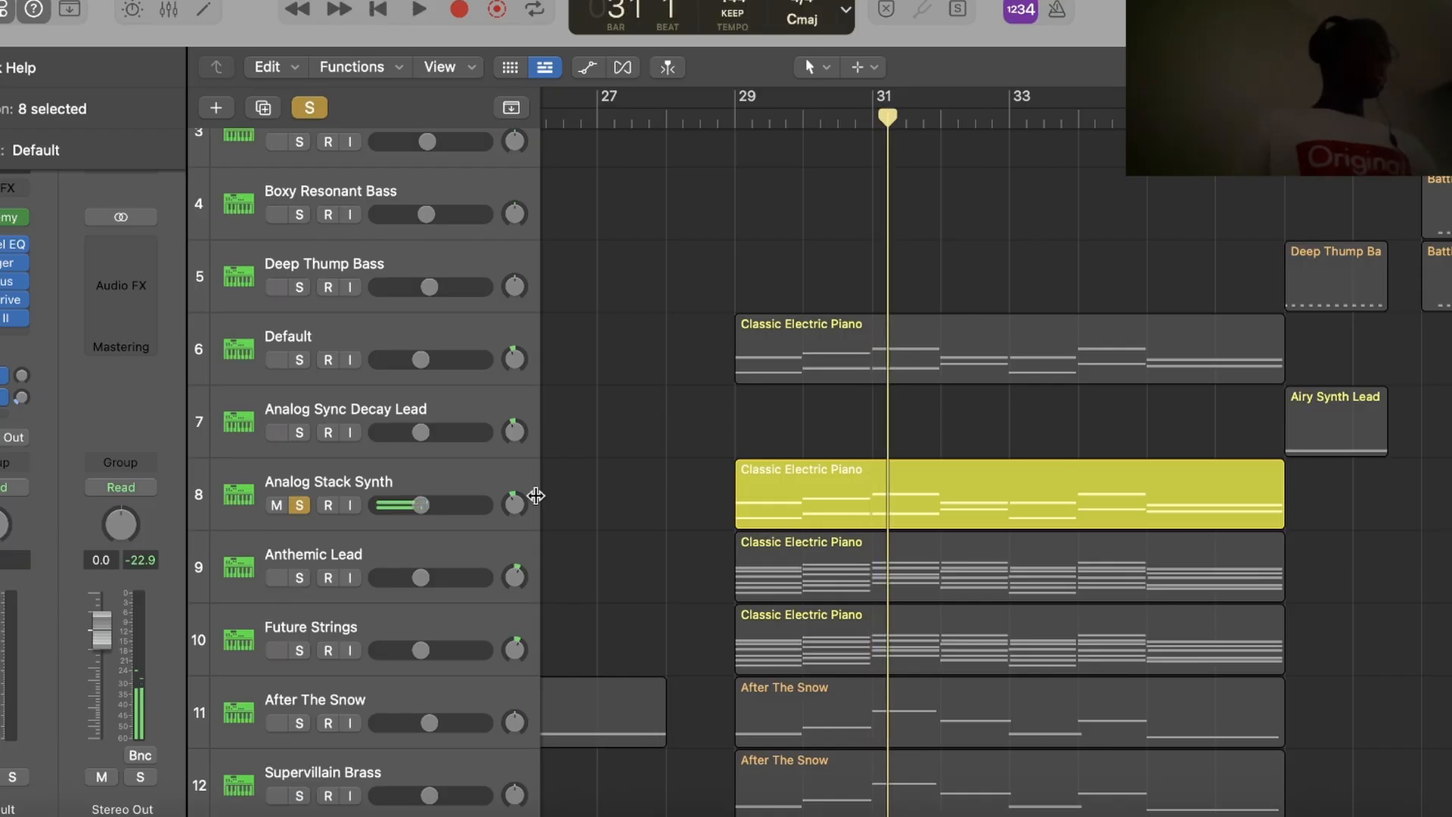
pyautogui.click(300, 505)
# Solo Analog Sync Decay Lead and play its Airy Synth Lead region from bar 37.
pyautogui.hscroll(5, 956, 409)
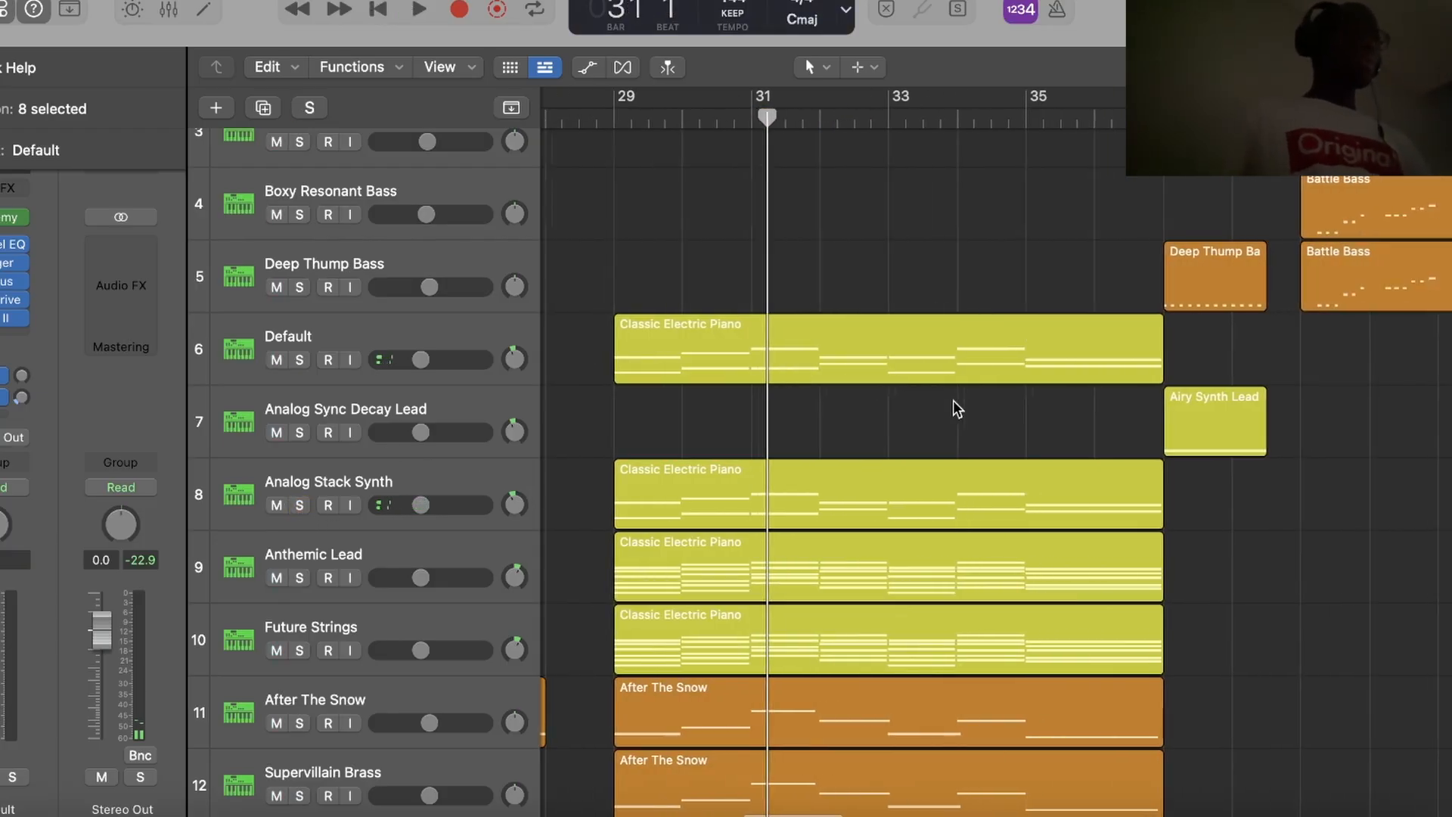
pyautogui.click(998, 117)
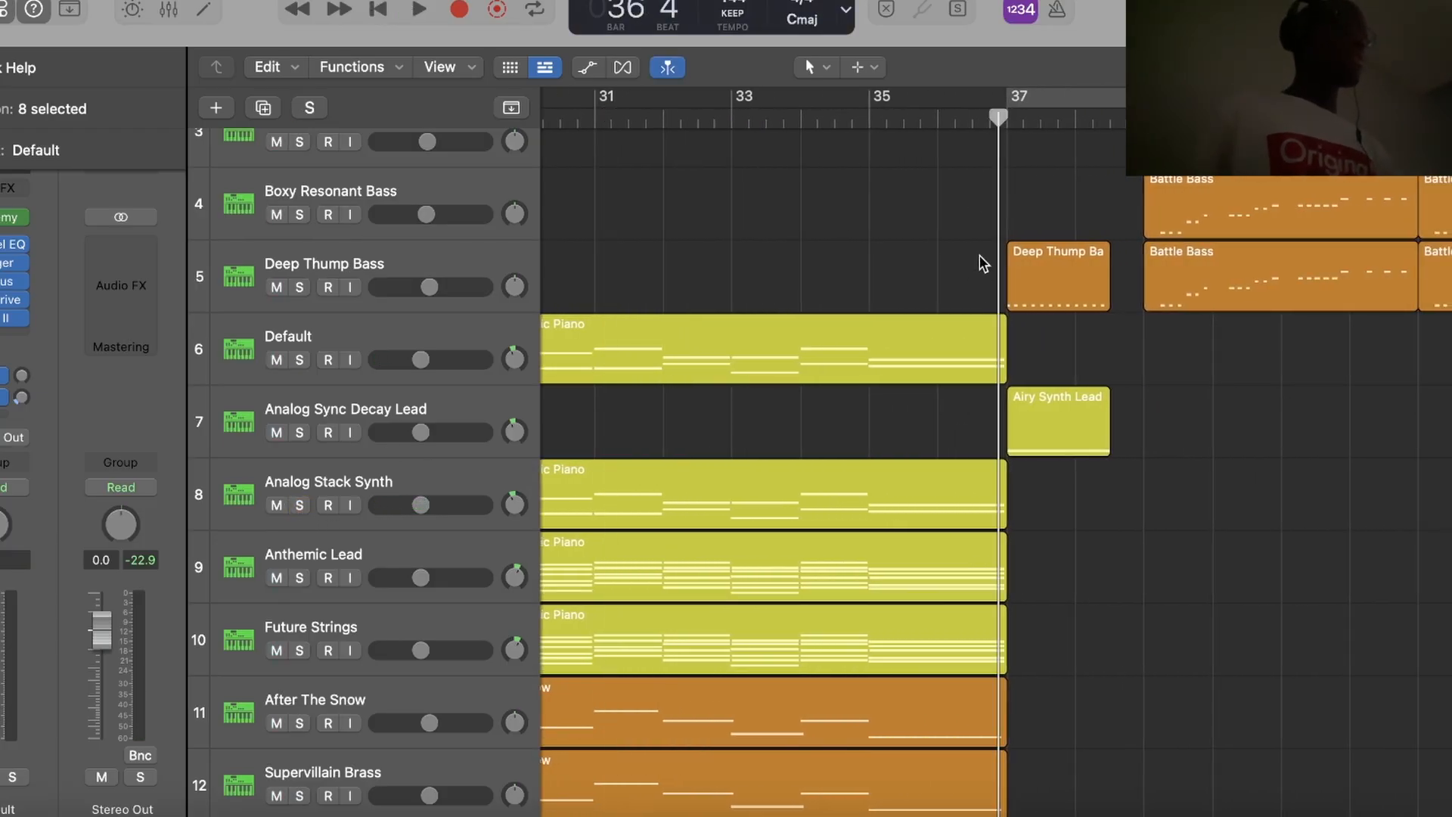
pyautogui.moveTo(995, 120); pyautogui.dragTo(1008, 115)
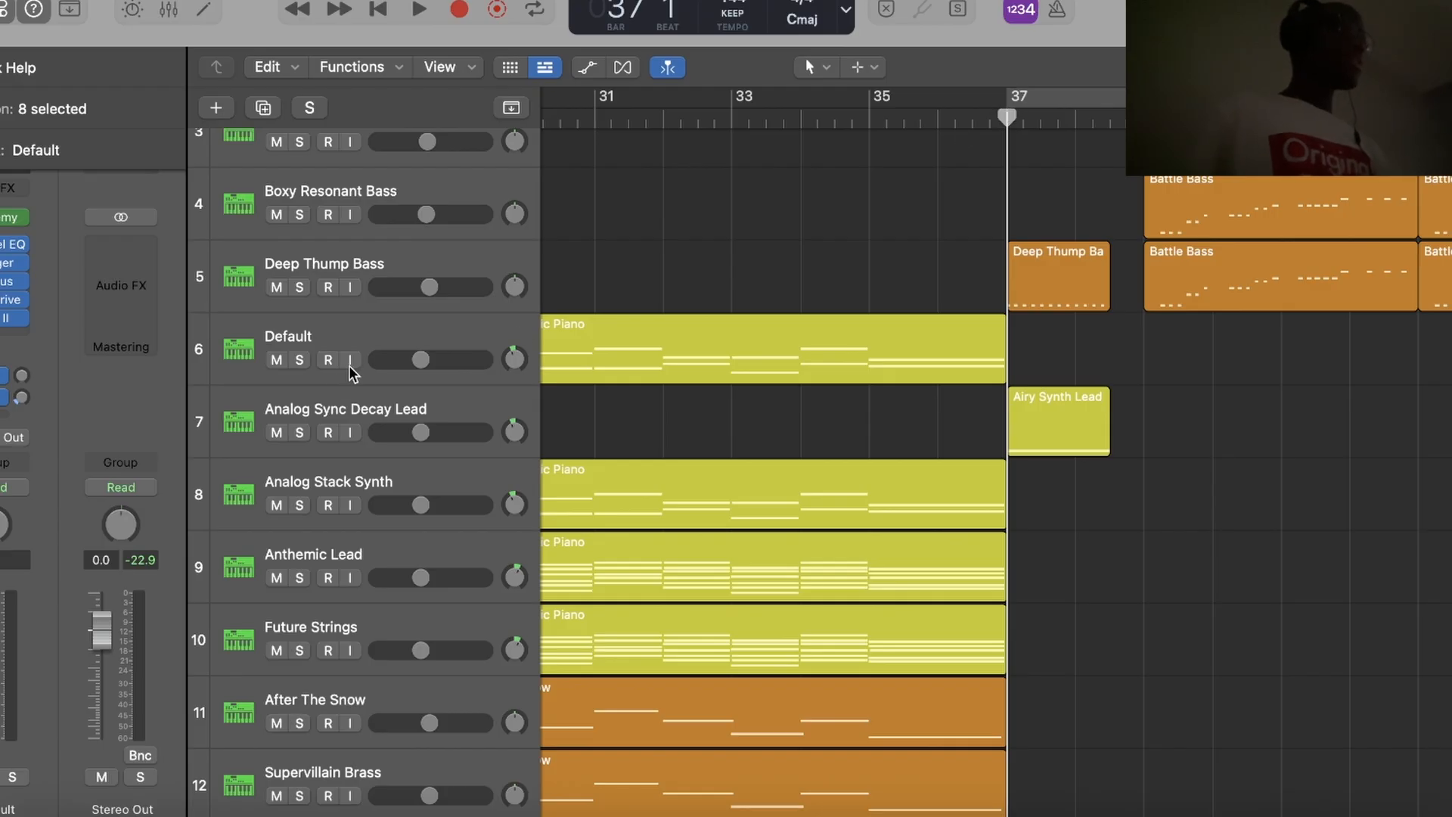
pyautogui.click(299, 432)
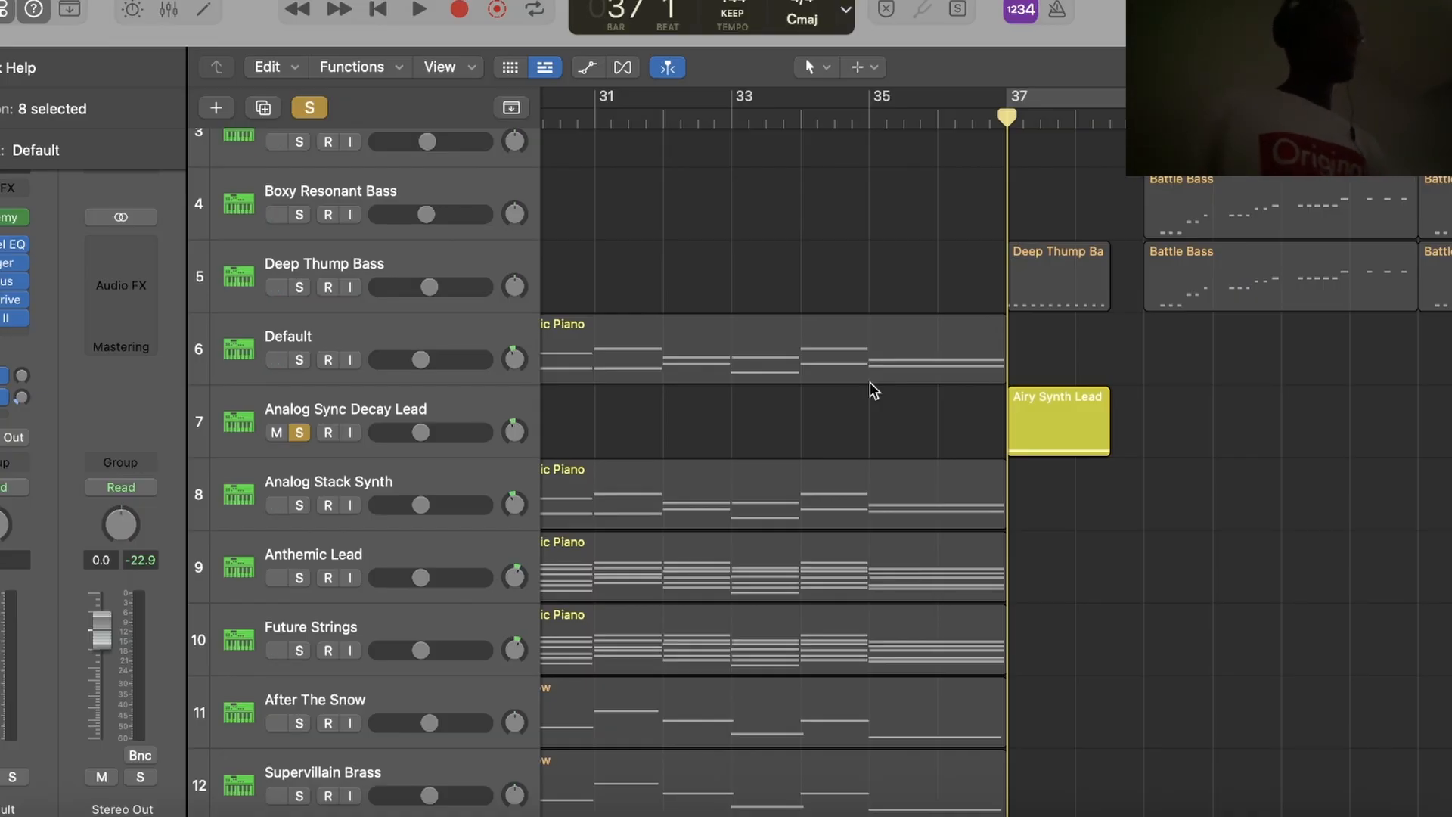
pyautogui.press('space')
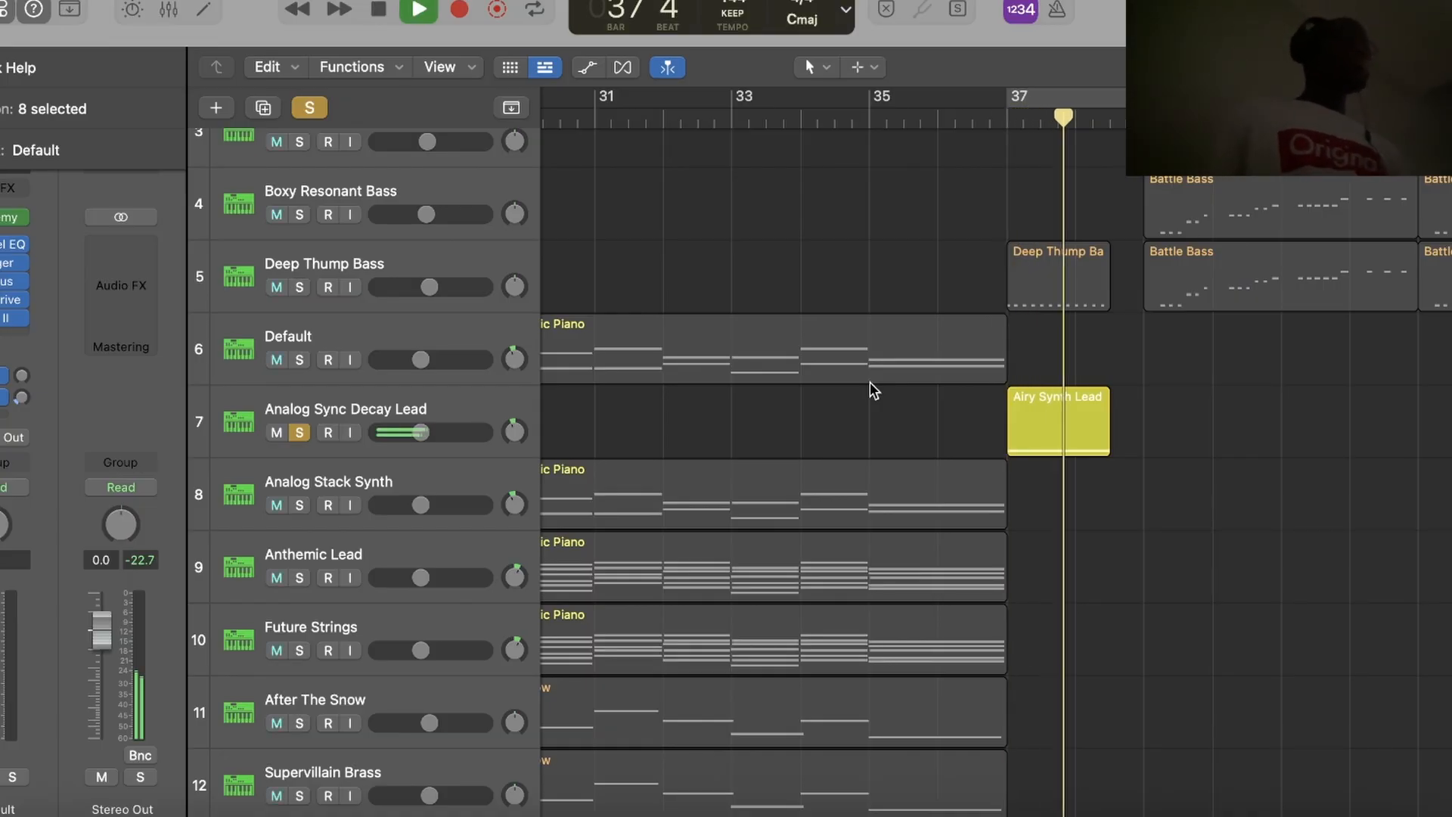
pyautogui.press('space')
# Add MHA ASCEND_Sub_Drop_05 to the solo, play from about bar 37, and clear all solos.
pyautogui.scroll(-3, 1036, 442)
pyautogui.scroll(-10, 1036, 442)
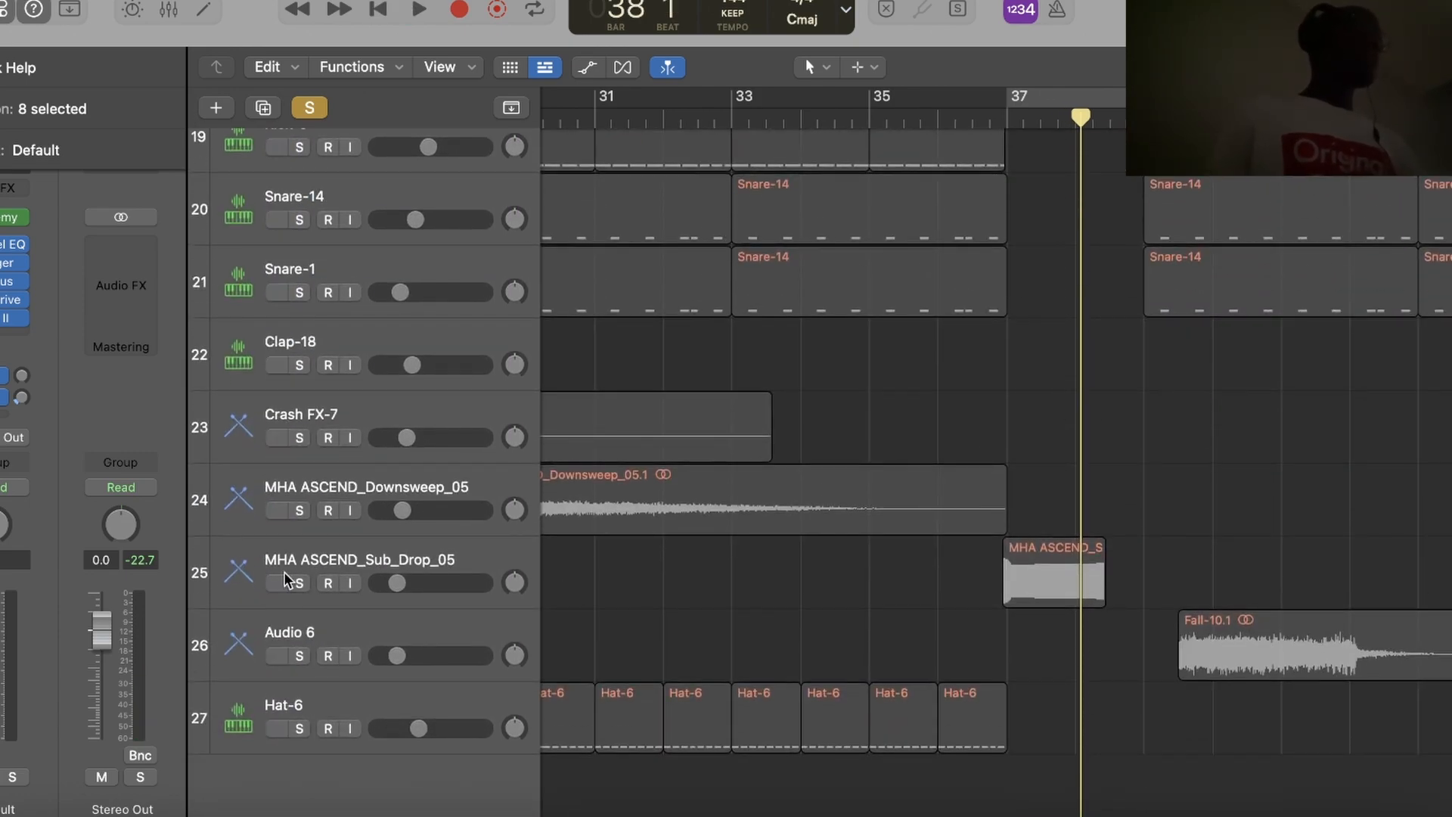
pyautogui.click(300, 582)
pyautogui.scroll(1, 987, 148)
pyautogui.scroll(-1, 986, 150)
pyautogui.click(1004, 110)
pyautogui.press('space')
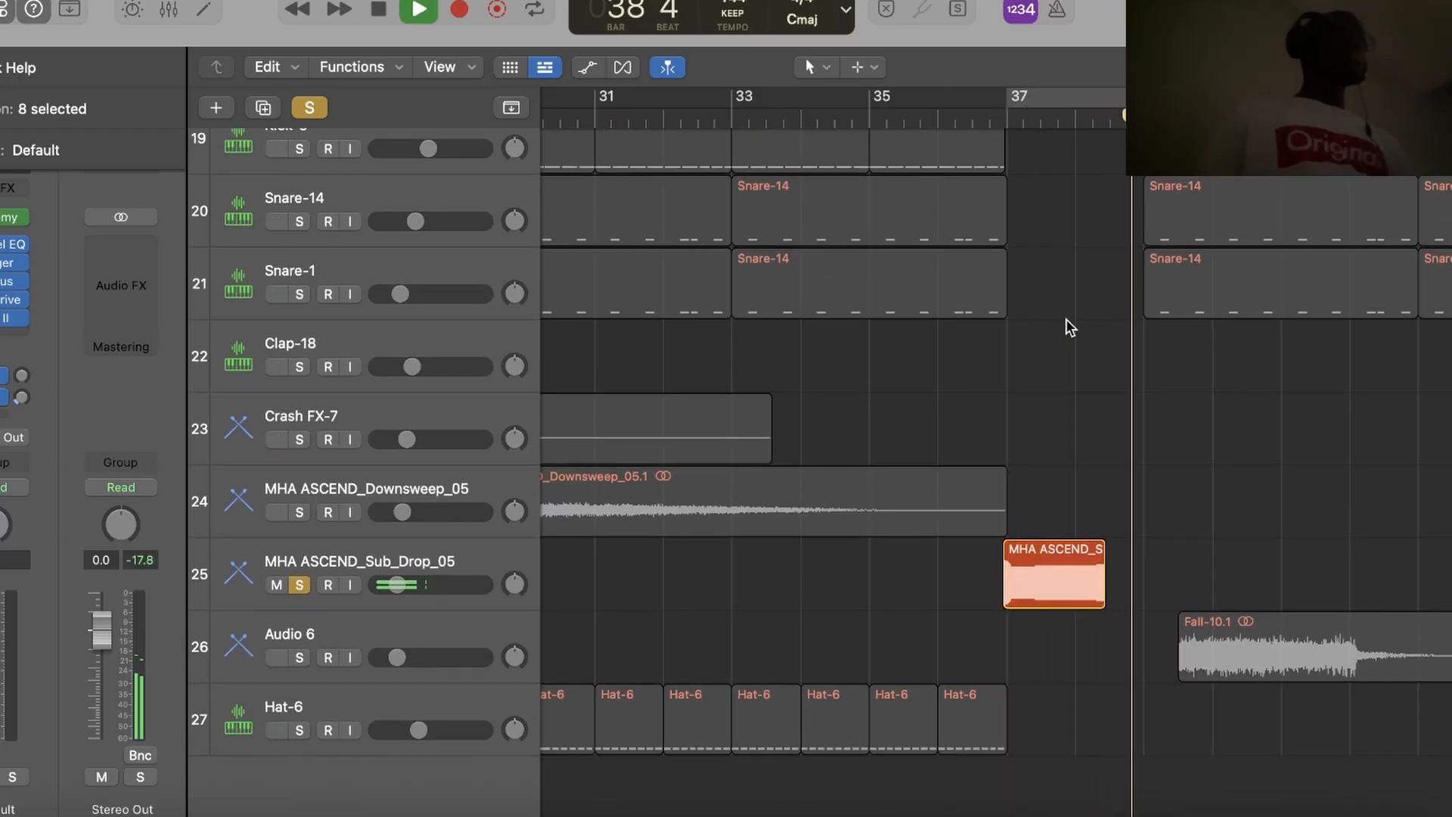
pyautogui.press('space')
pyautogui.click(308, 108)
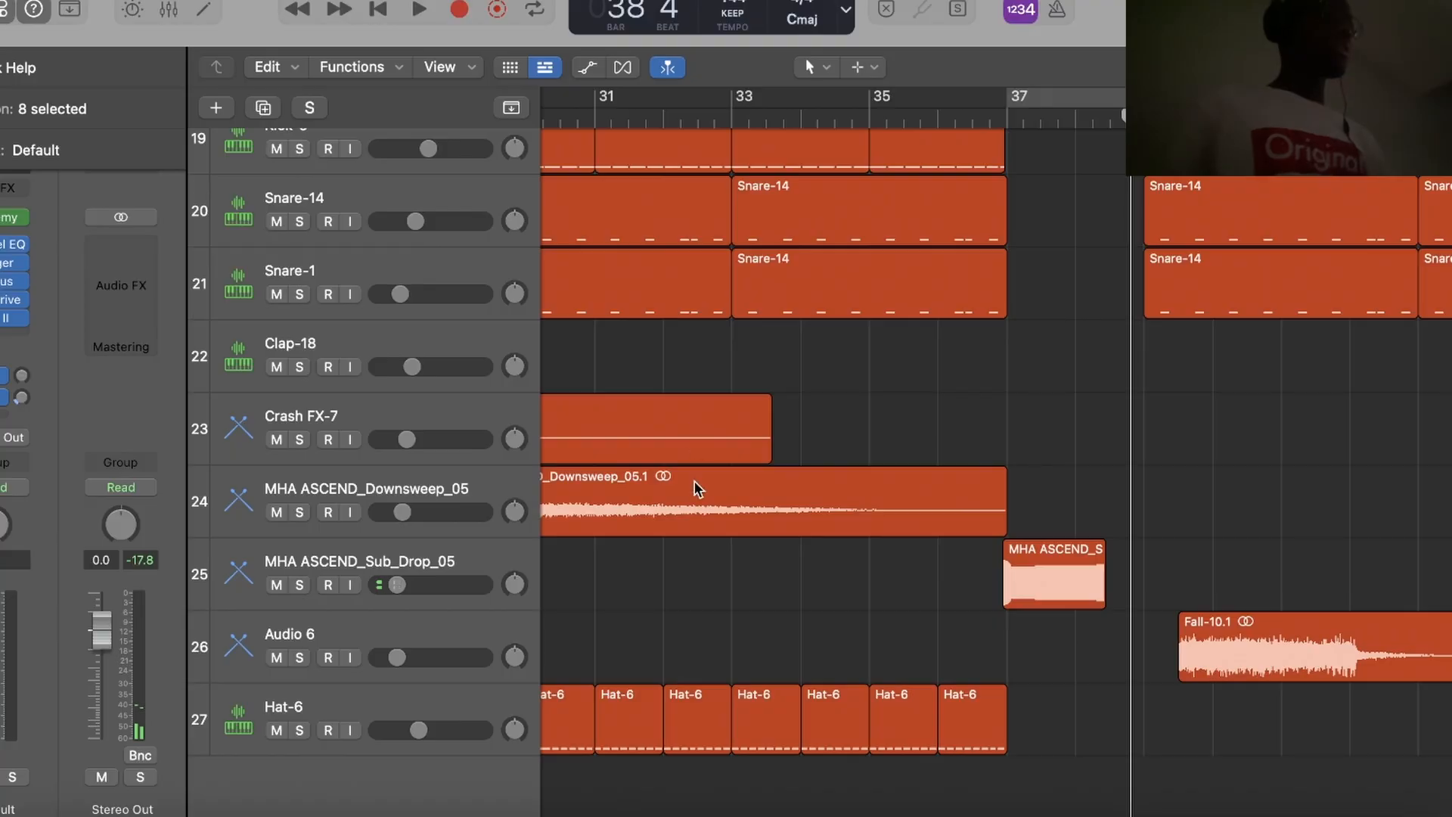